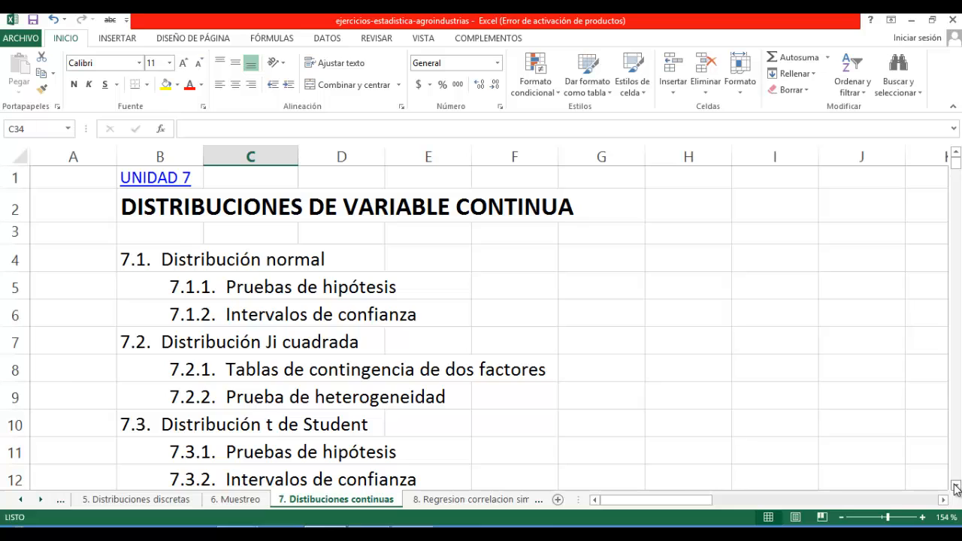
# Examine the main section headings 7.1 to 7.3 in the Unit 7 outline of continuous distributions.
pyautogui.click(956, 487)
pyautogui.click(956, 487)
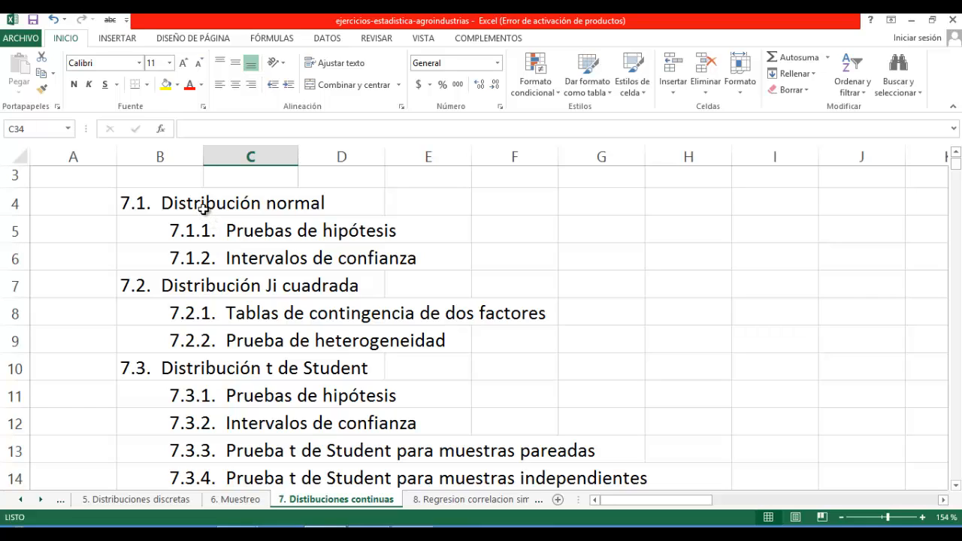
pyautogui.click(199, 204)
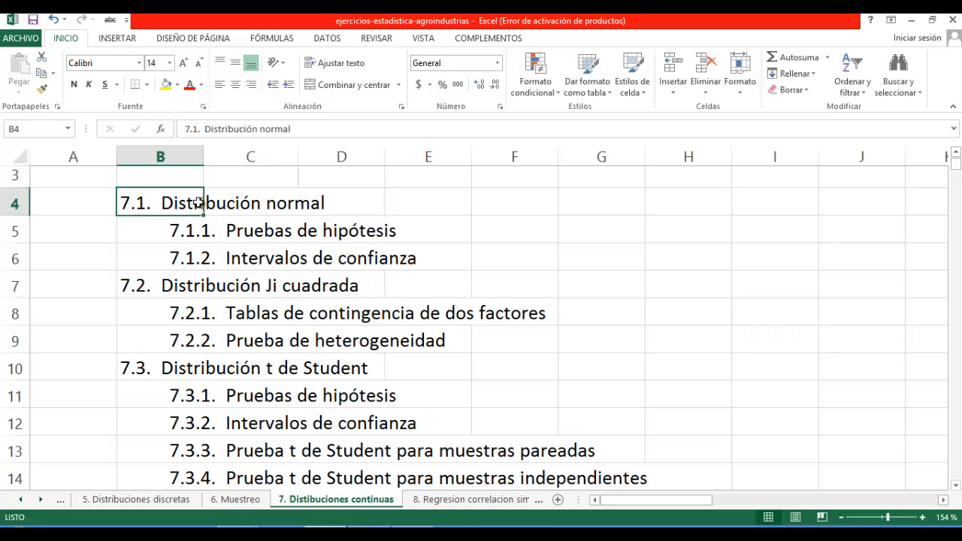
pyautogui.click(181, 288)
pyautogui.click(181, 364)
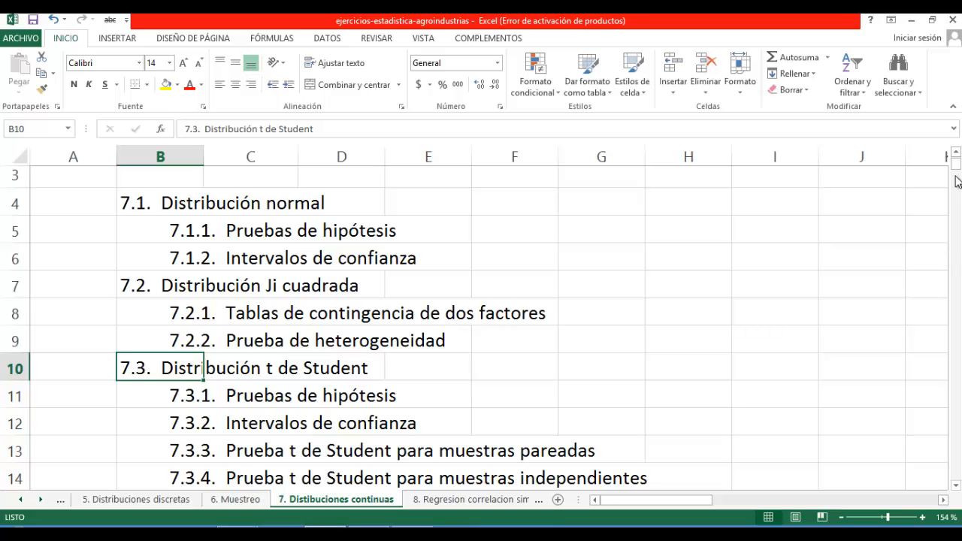
pyautogui.moveTo(957, 174); pyautogui.dragTo(956, 169)
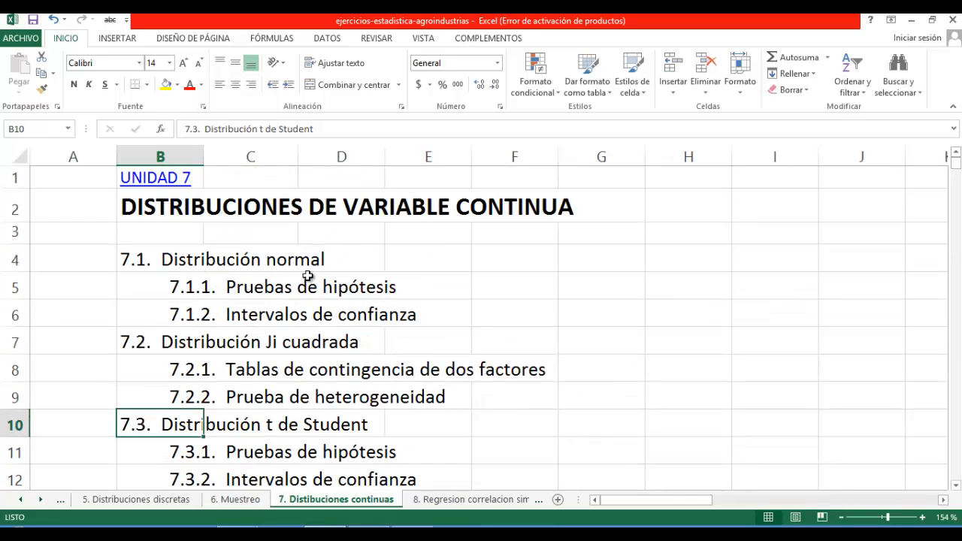
# Examine the subtopics listed under each distribution in the Unit 7 outline, from 7.1.1 to 7.4.2.
pyautogui.click(177, 287)
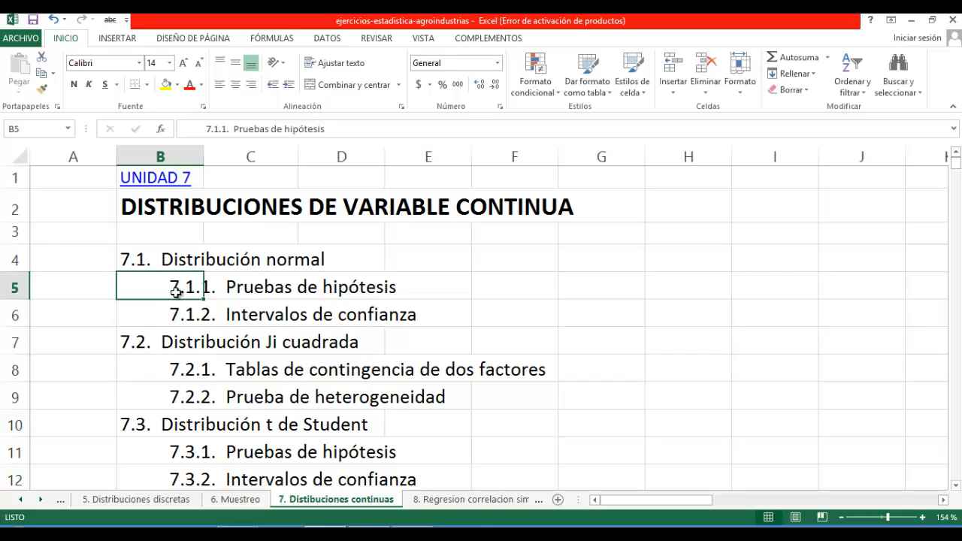
pyautogui.click(180, 314)
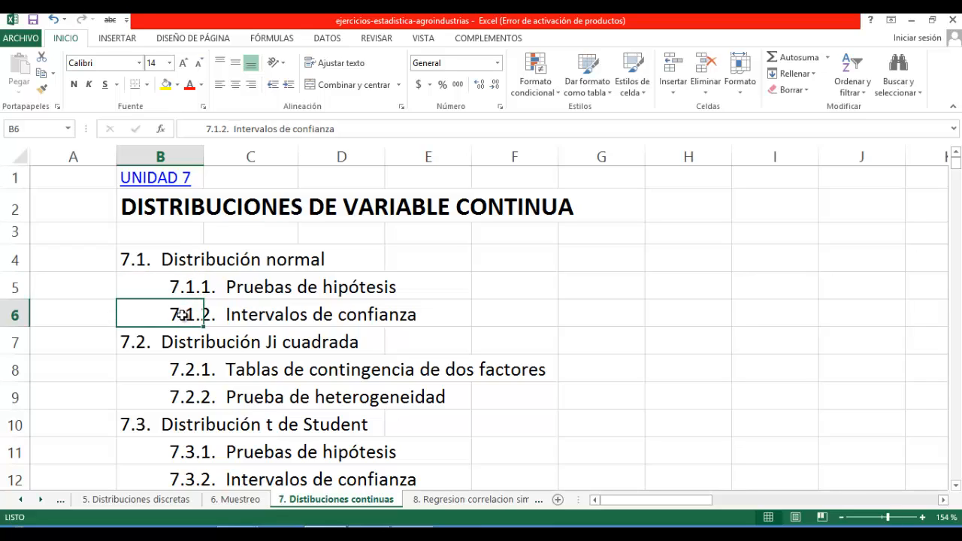
pyautogui.click(187, 368)
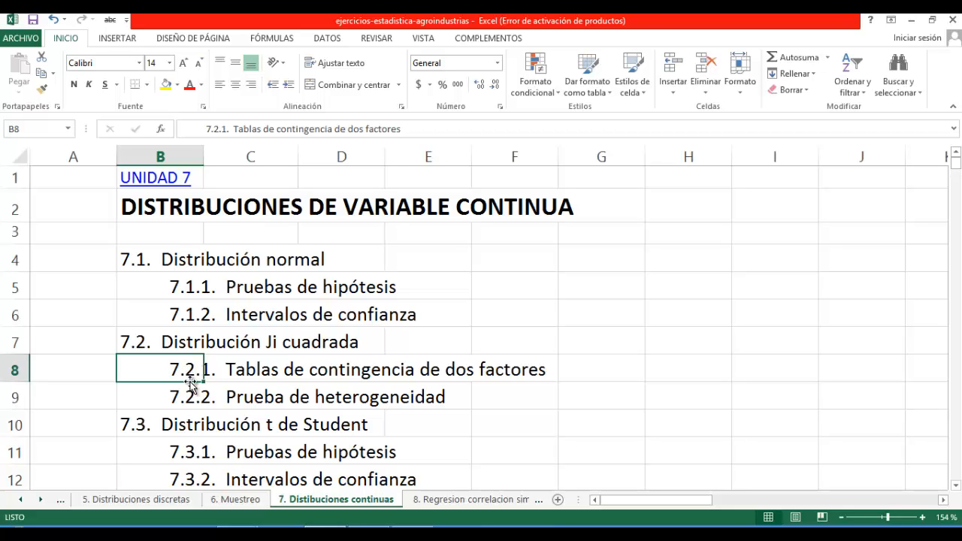
pyautogui.click(195, 392)
pyautogui.click(955, 486)
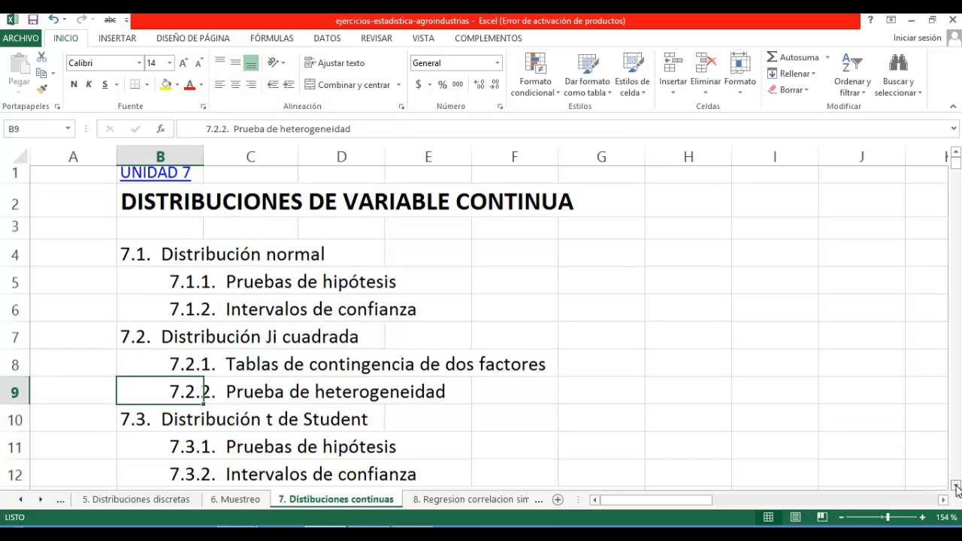
pyautogui.click(956, 485)
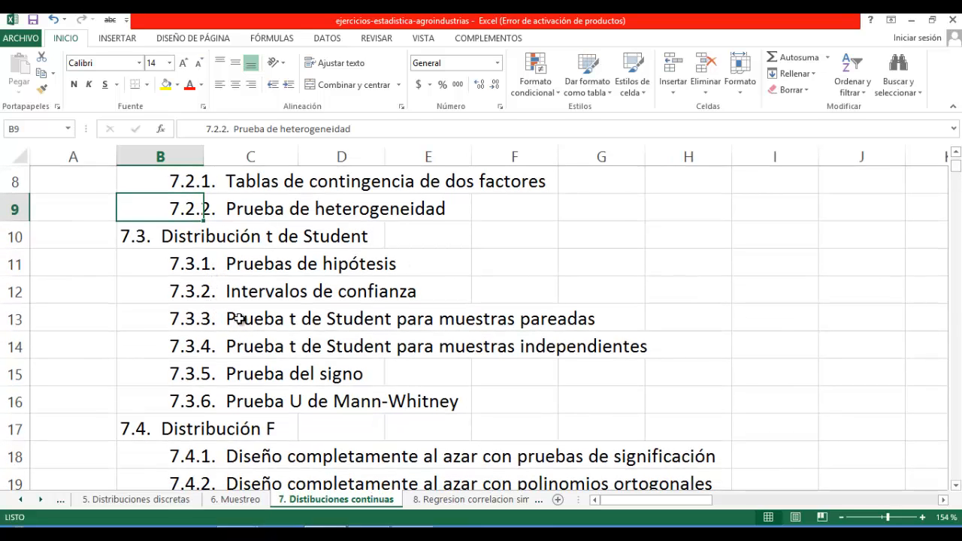
pyautogui.click(220, 375)
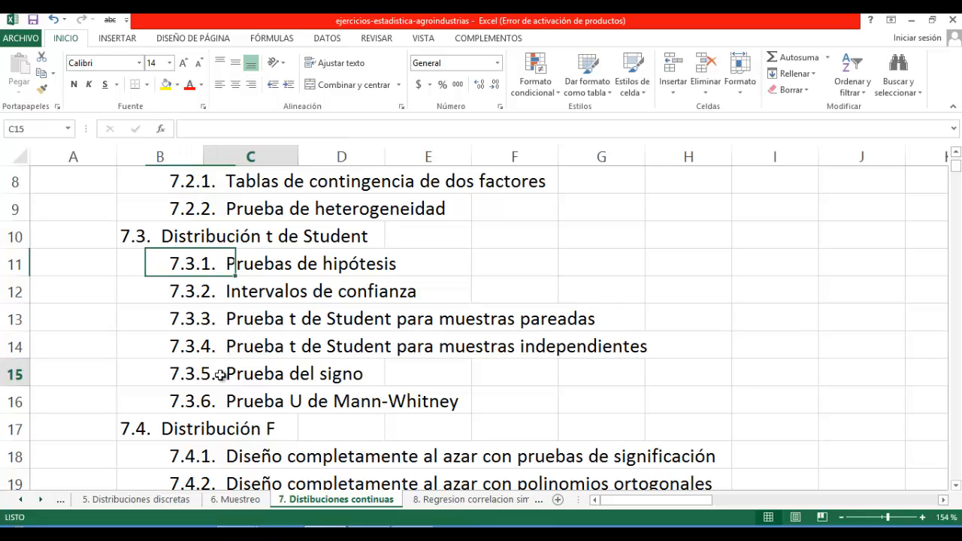
pyautogui.click(296, 392)
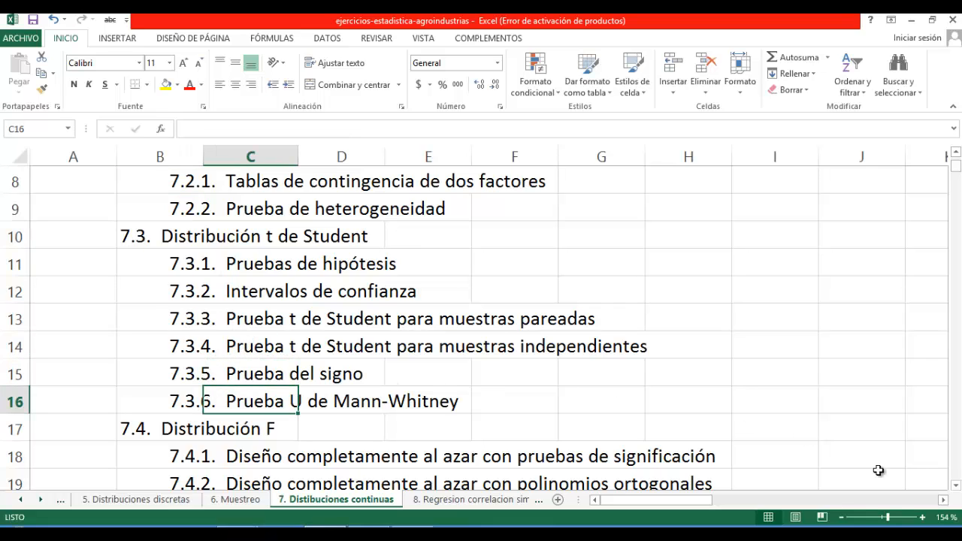
pyautogui.click(954, 486)
pyautogui.click(954, 485)
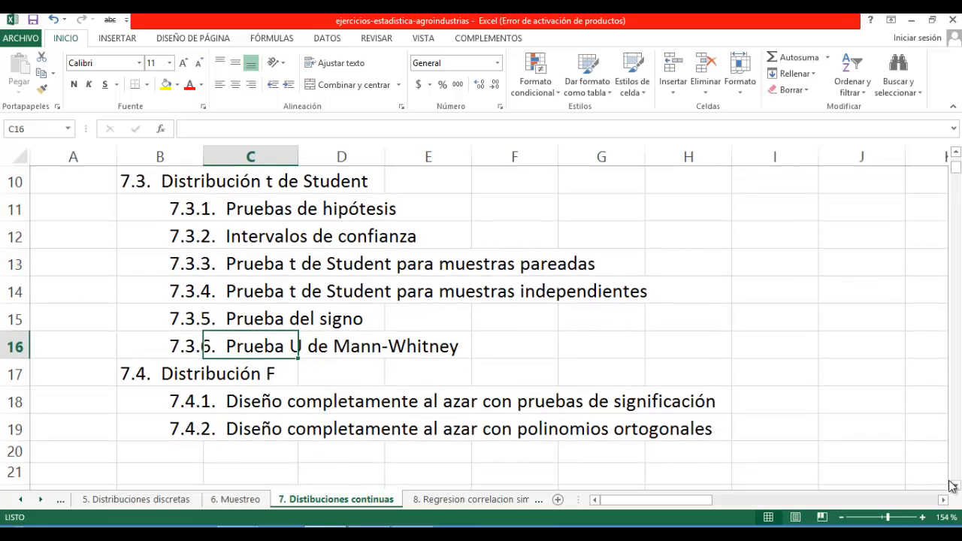
pyautogui.click(174, 388)
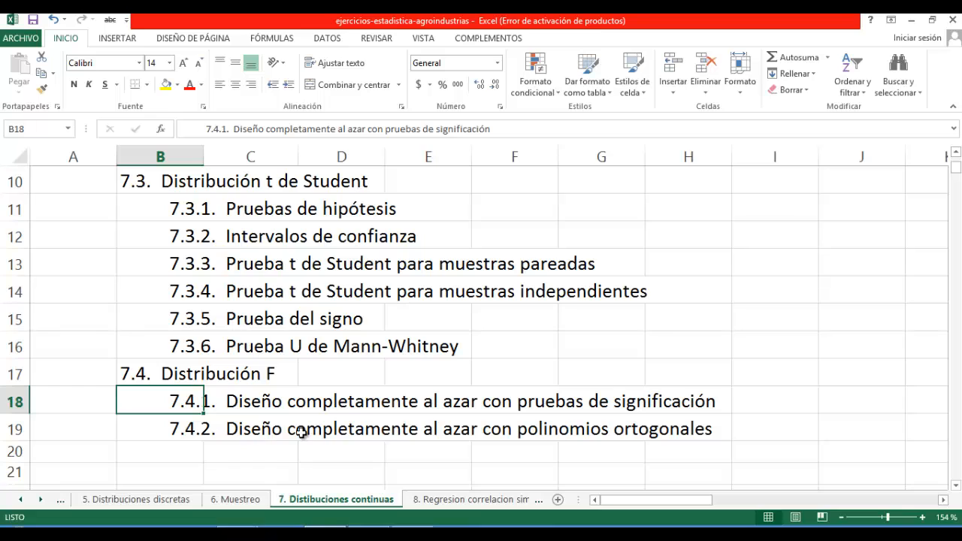
# Go to section 7.1 Distribución normal, where the 7.1.1 hypothesis test exercise begins at row 24.
pyautogui.moveTo(956, 167); pyautogui.dragTo(959, 163)
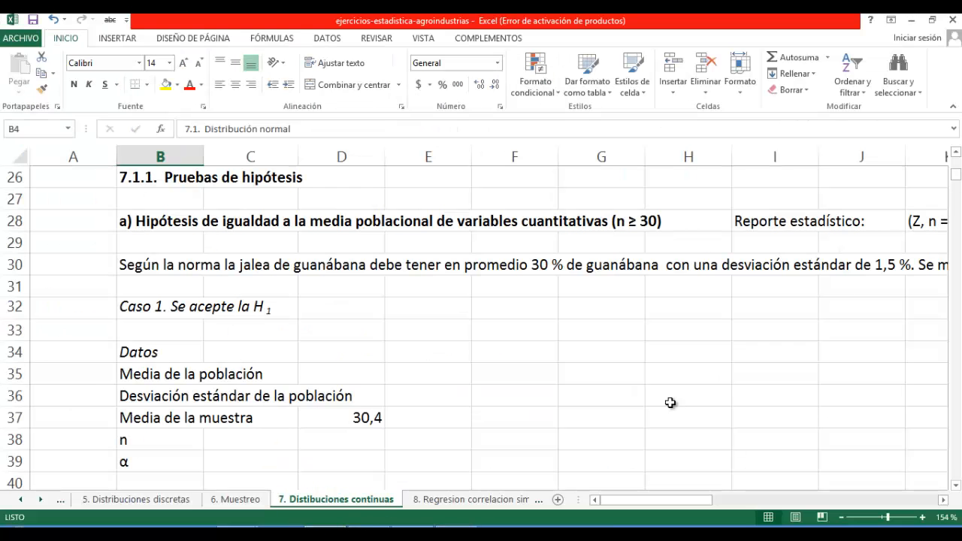
pyautogui.moveTo(956, 181); pyautogui.dragTo(958, 176)
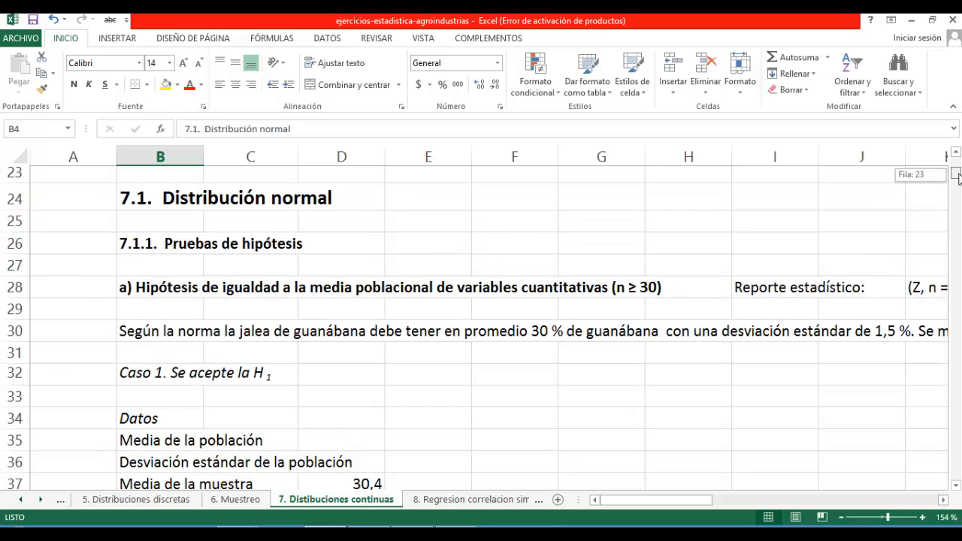
pyautogui.moveTo(958, 176); pyautogui.dragTo(958, 176)
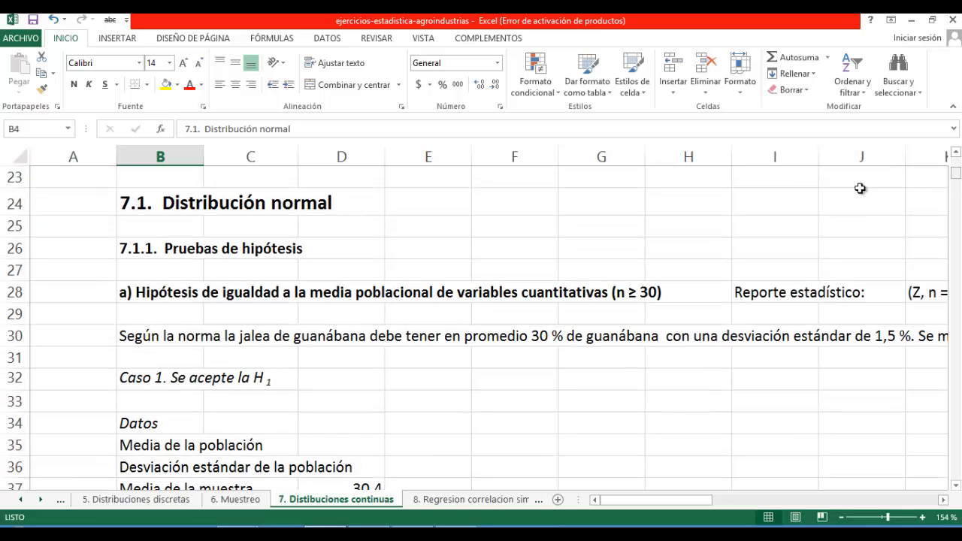
# Switch to Winstats, view its version information, and close the information window.
pyautogui.click(457, 529)
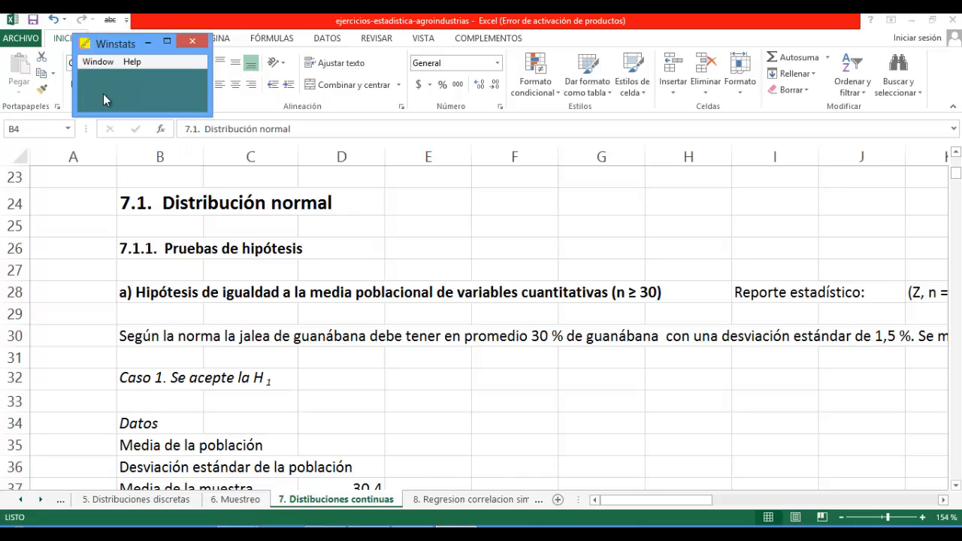
pyautogui.click(105, 63)
pyautogui.click(132, 64)
pyautogui.click(159, 109)
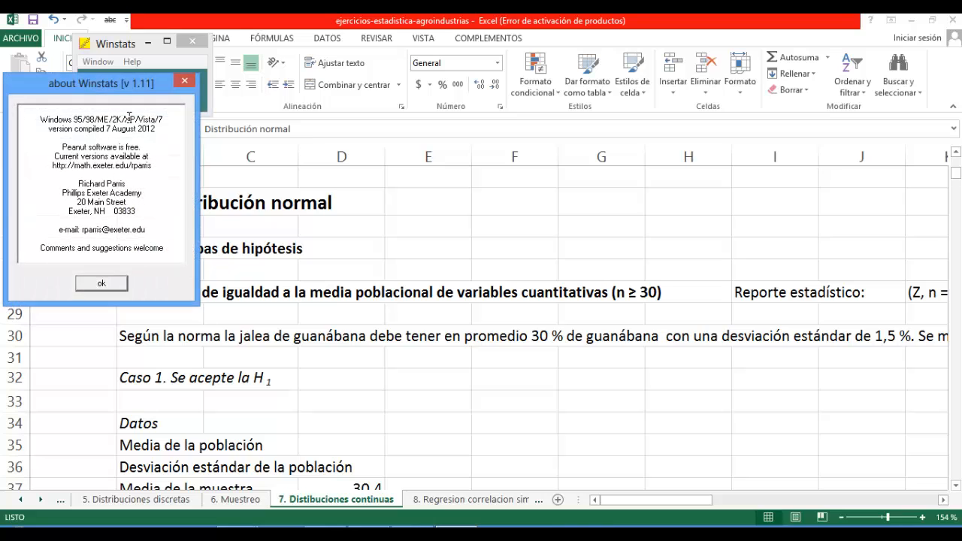
pyautogui.moveTo(123, 90); pyautogui.dragTo(374, 115)
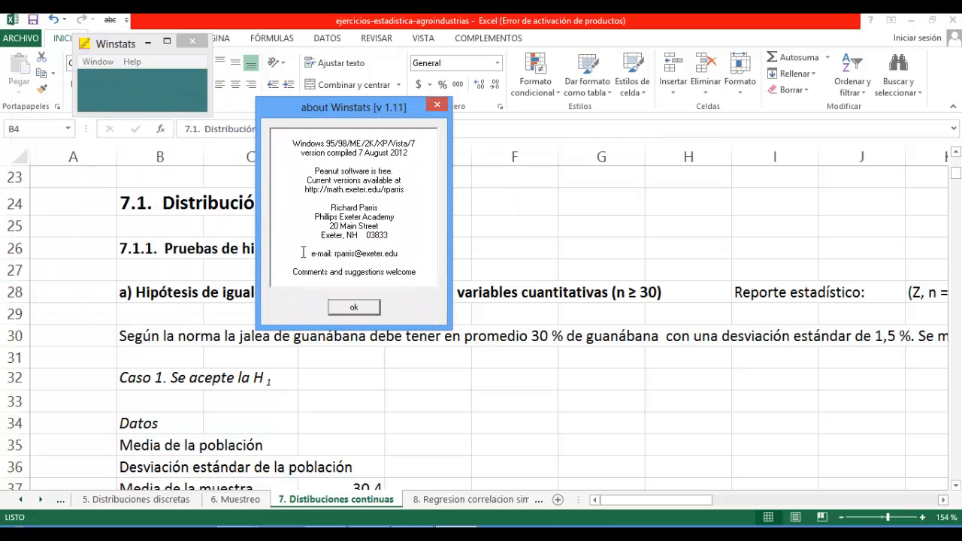
pyautogui.click(352, 308)
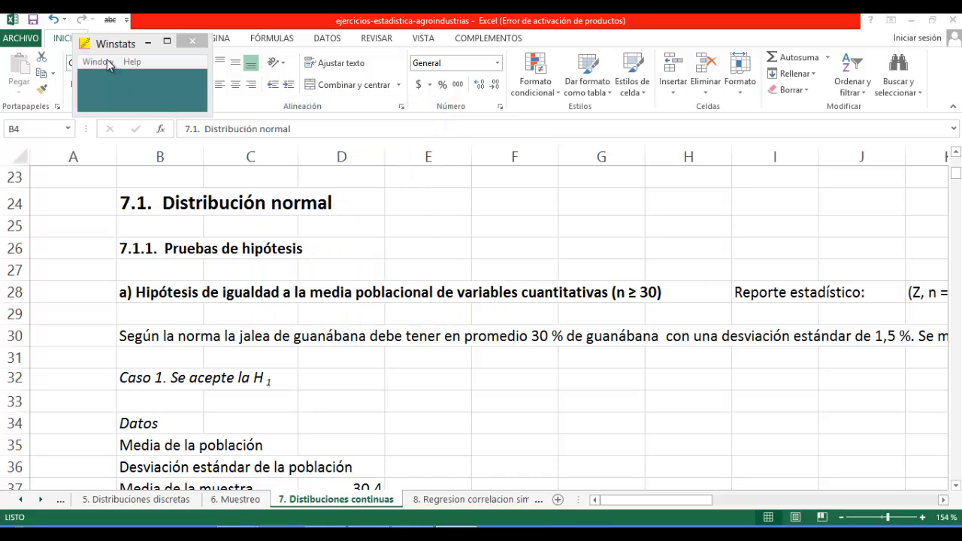
# Examine the hypothesis heading in B28 and open the exercise statement in B30 to read the norm's mean and standard deviation.
pyautogui.click(162, 335)
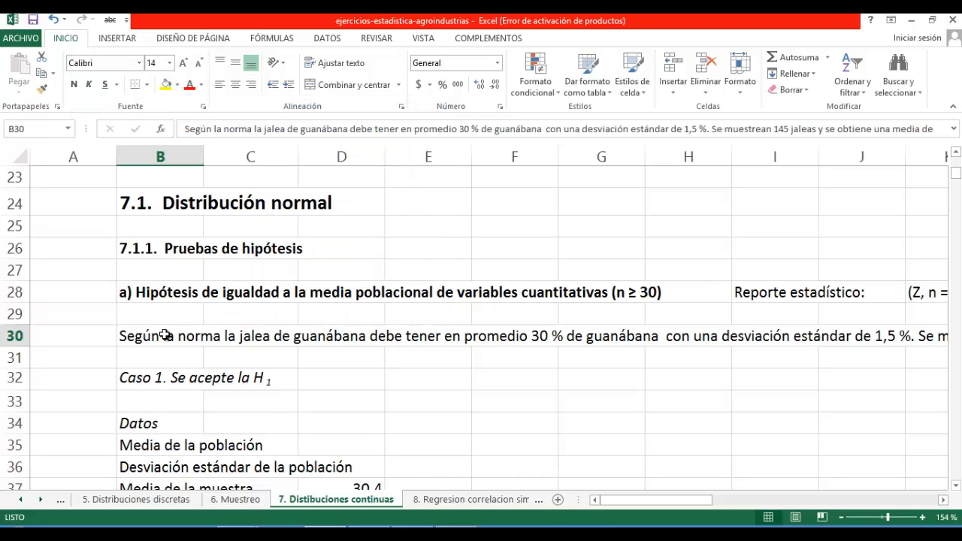
pyautogui.click(181, 292)
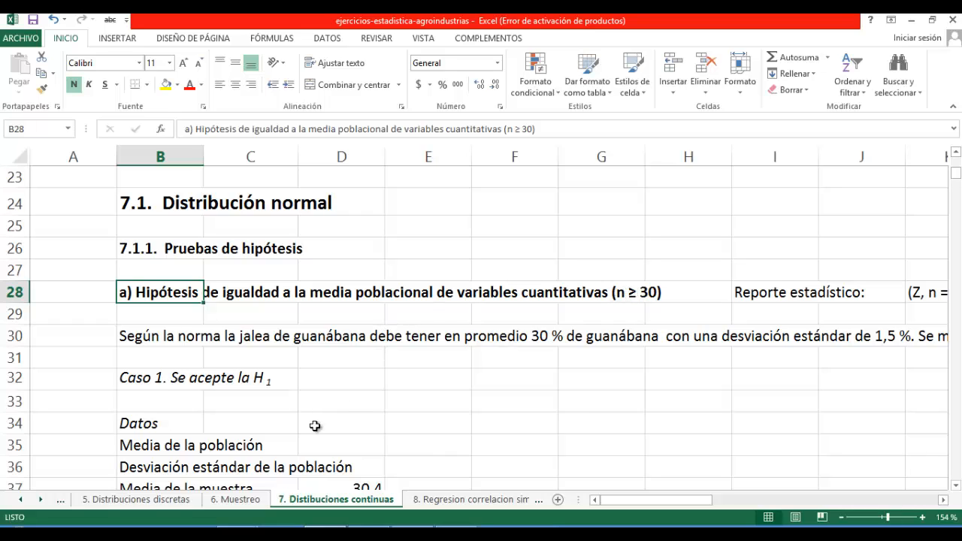
pyautogui.doubleClick(166, 336)
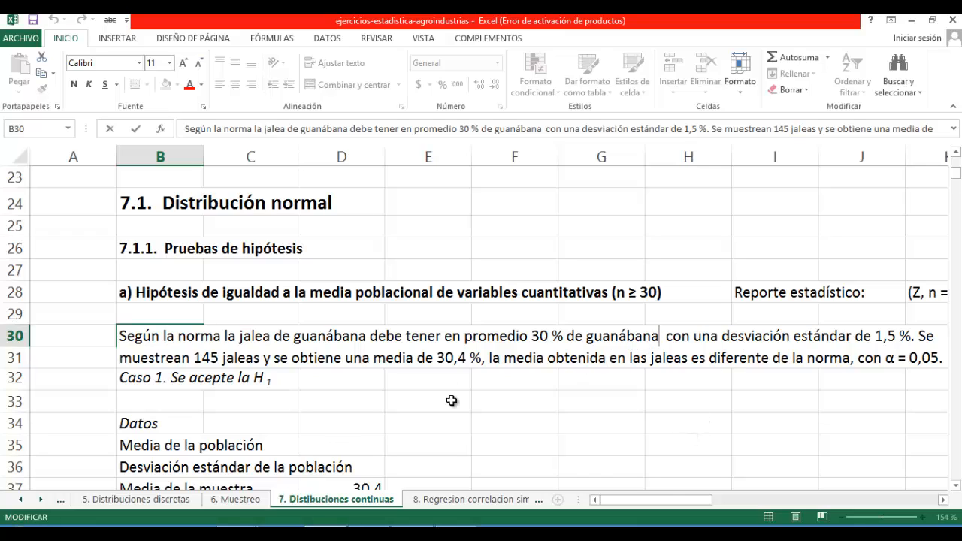
pyautogui.moveTo(913, 336); pyautogui.dragTo(116, 340)
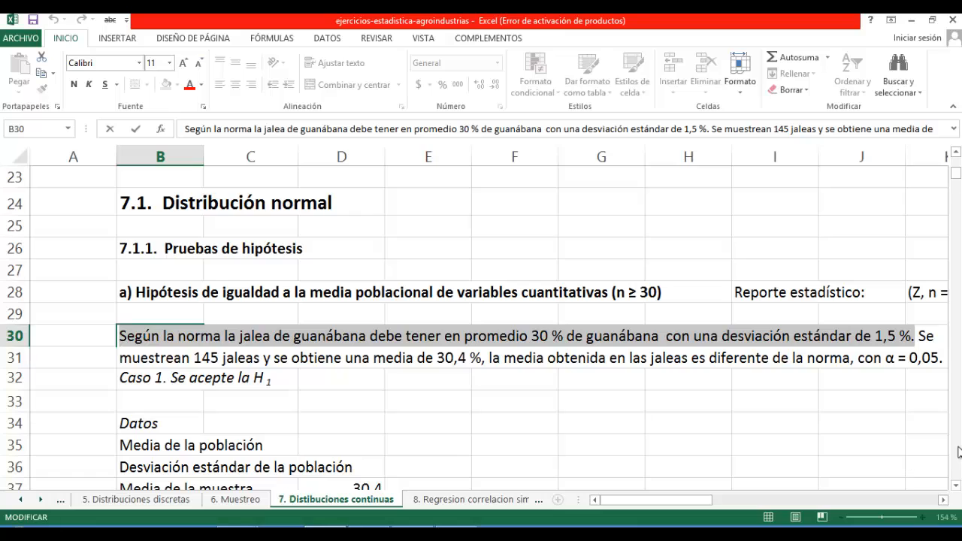
pyautogui.click(920, 336)
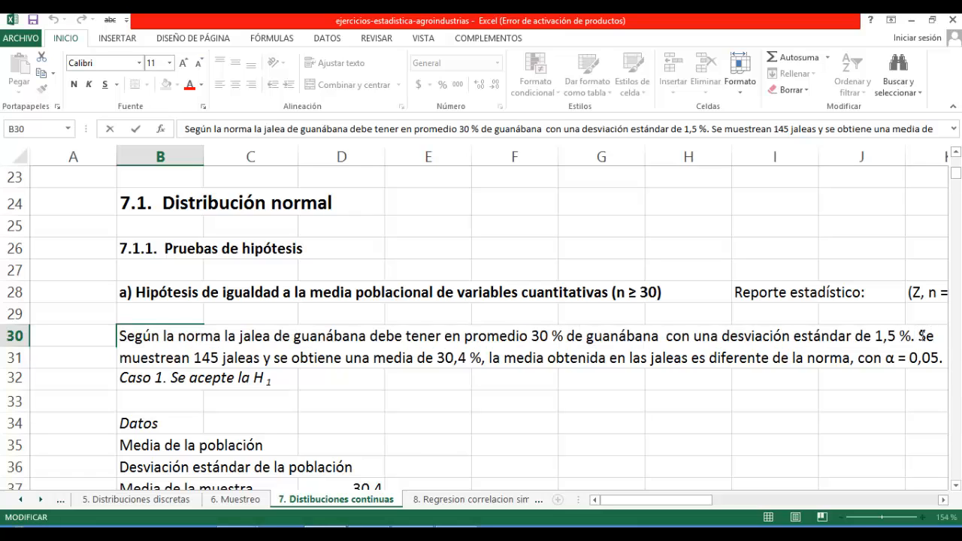
# Examine the sample size and sample mean in the B30 statement, and compare that mean with the norm's mean.
pyautogui.doubleClick(201, 356)
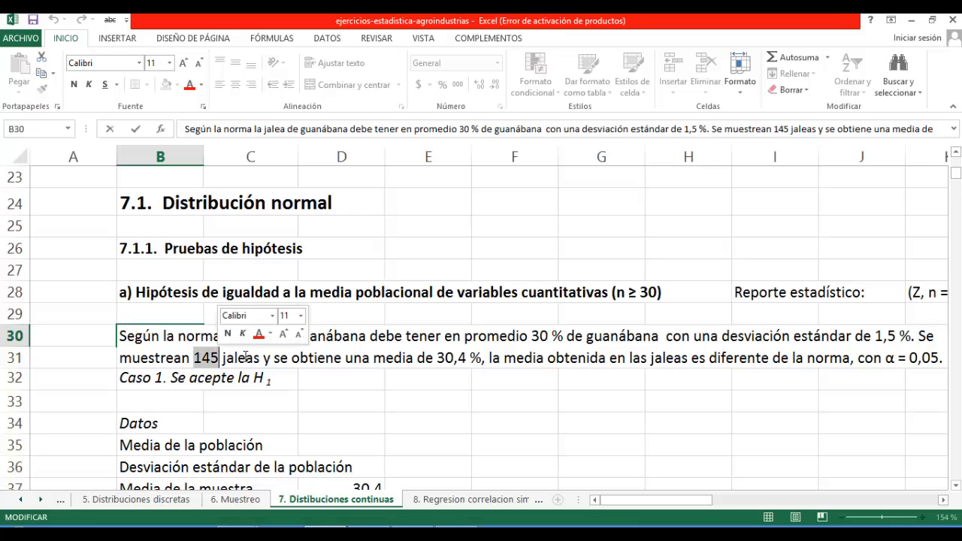
pyautogui.moveTo(486, 356); pyautogui.dragTo(437, 356)
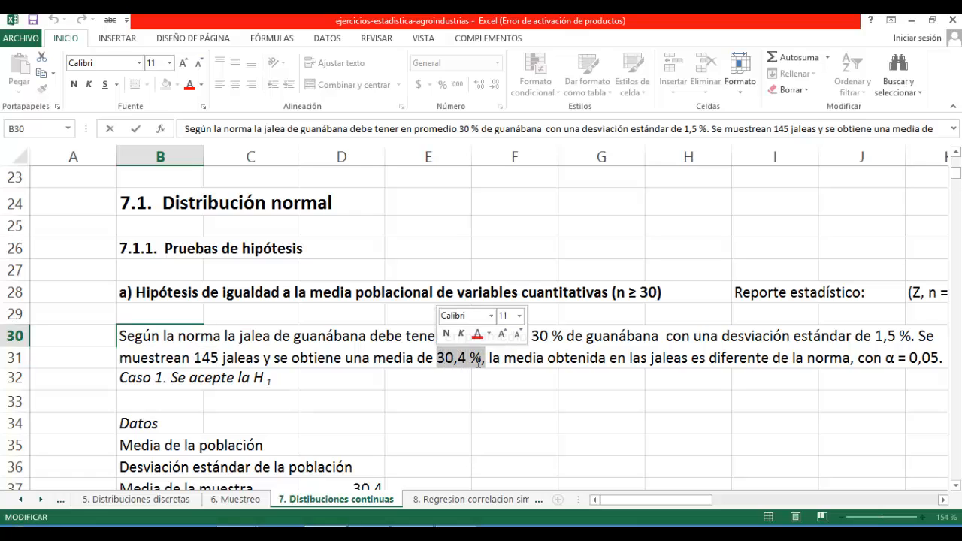
pyautogui.click(564, 361)
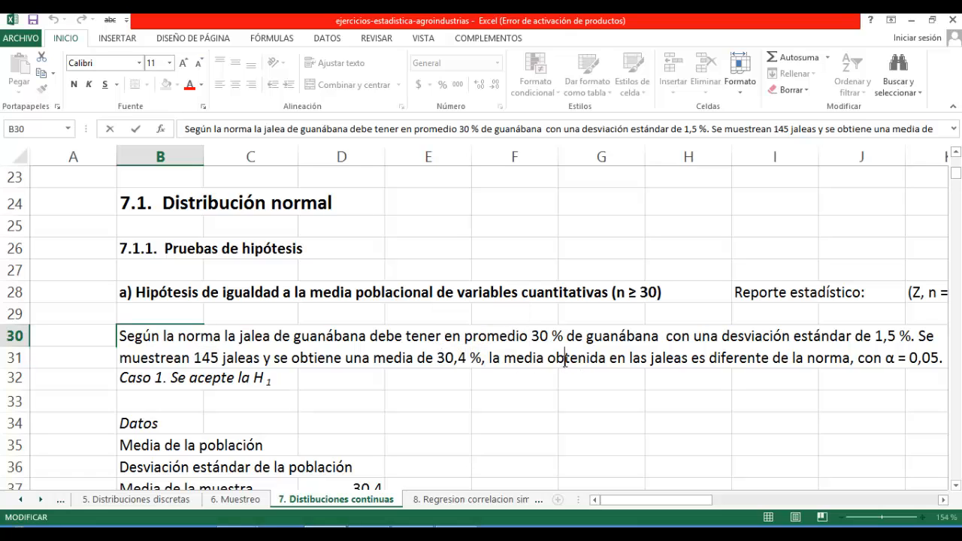
pyautogui.moveTo(440, 356); pyautogui.dragTo(466, 357)
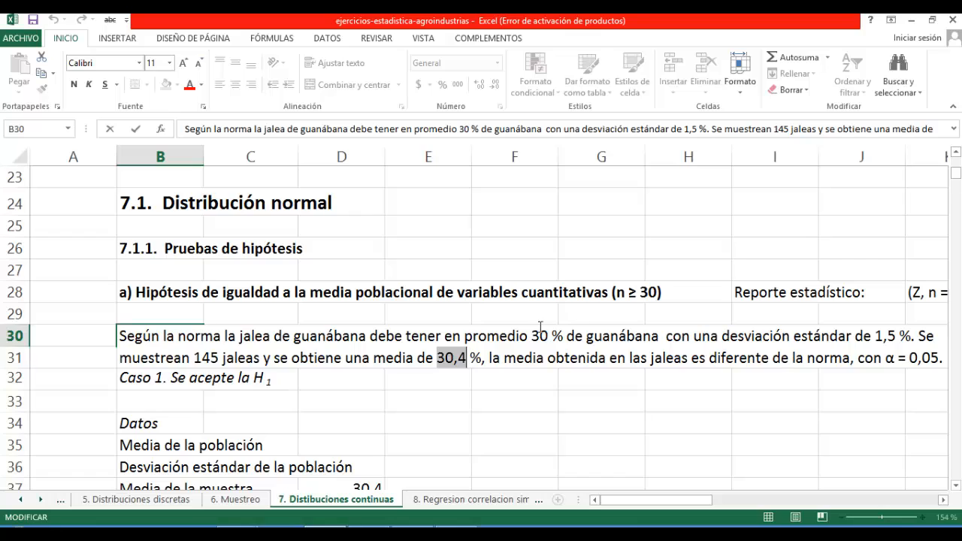
pyautogui.moveTo(531, 336); pyautogui.dragTo(548, 335)
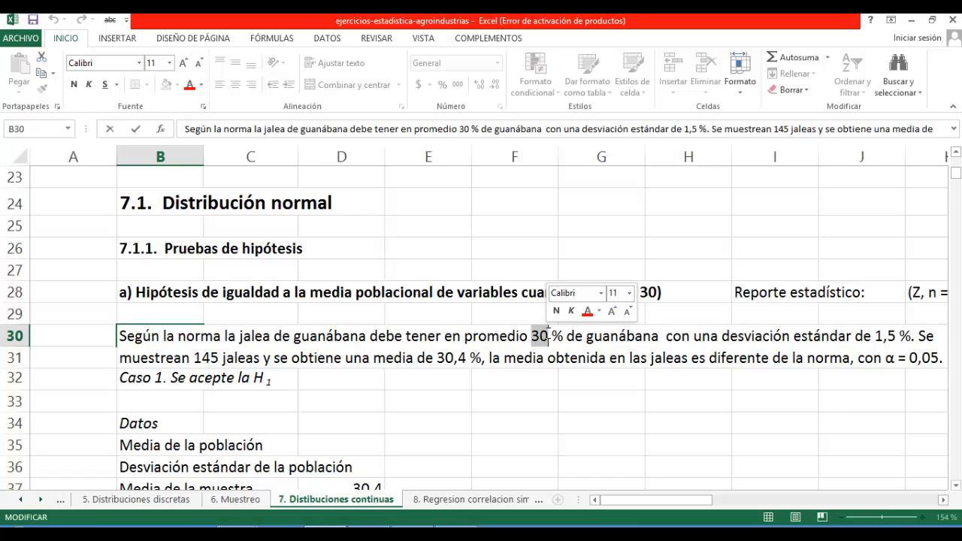
pyautogui.click(548, 333)
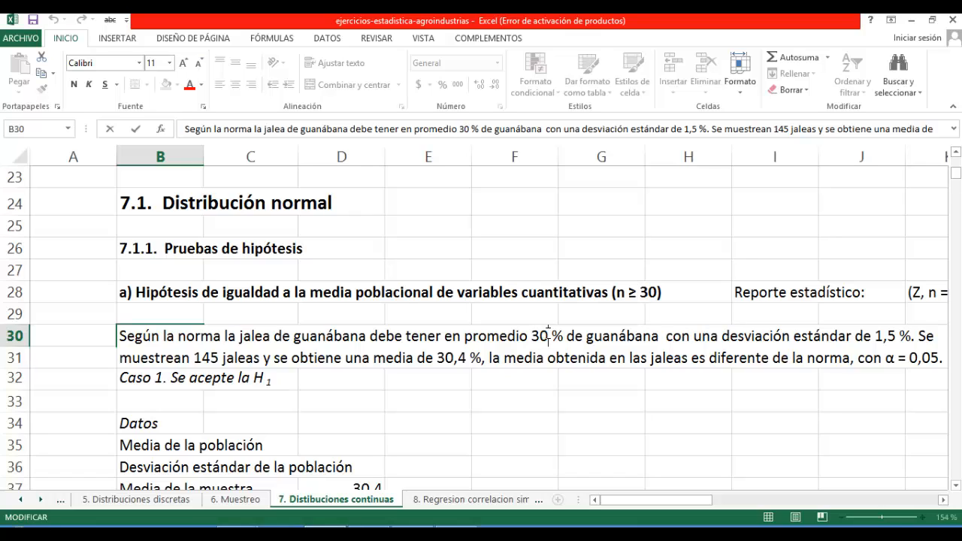
# Examine the norm's mean and the significance level α in the B30 exercise statement, and leave the cell unedited.
pyautogui.doubleClick(538, 333)
pyautogui.click(890, 356)
pyautogui.doubleClick(891, 356)
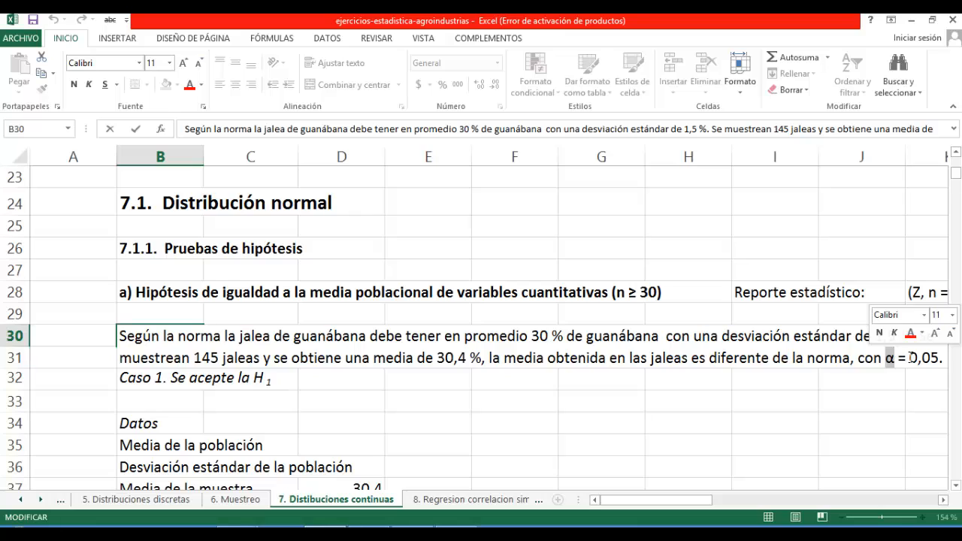
pyautogui.moveTo(909, 358); pyautogui.dragTo(944, 358)
pyautogui.click(914, 361)
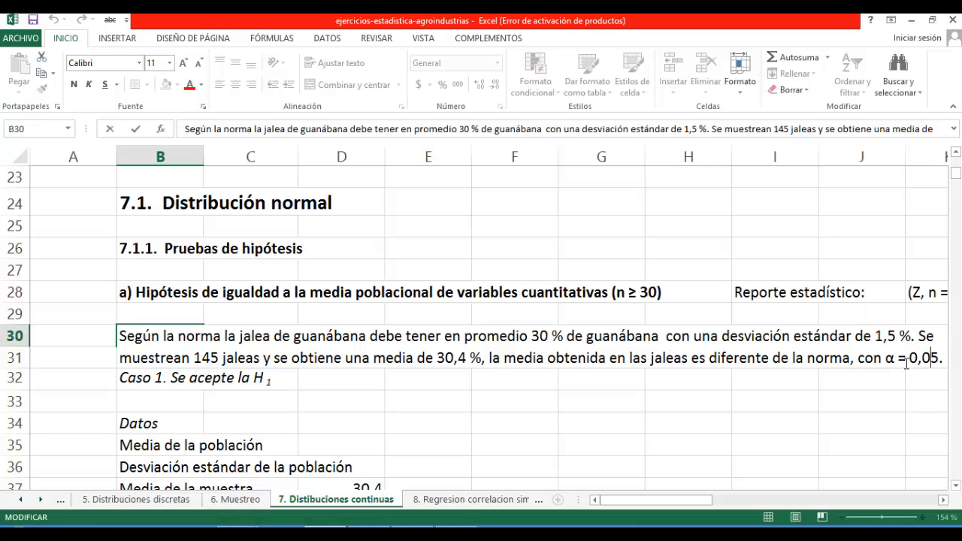
pyautogui.click(861, 443)
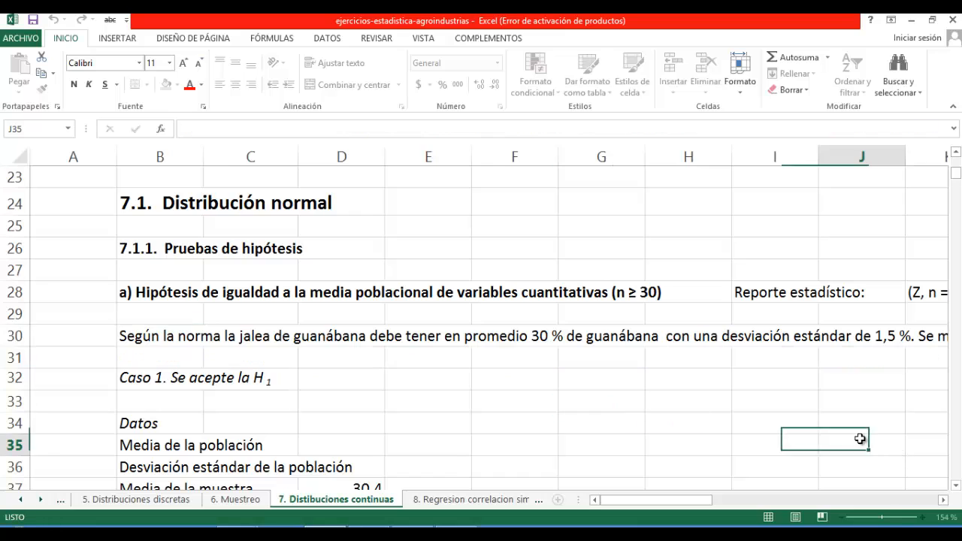
pyautogui.doubleClick(163, 336)
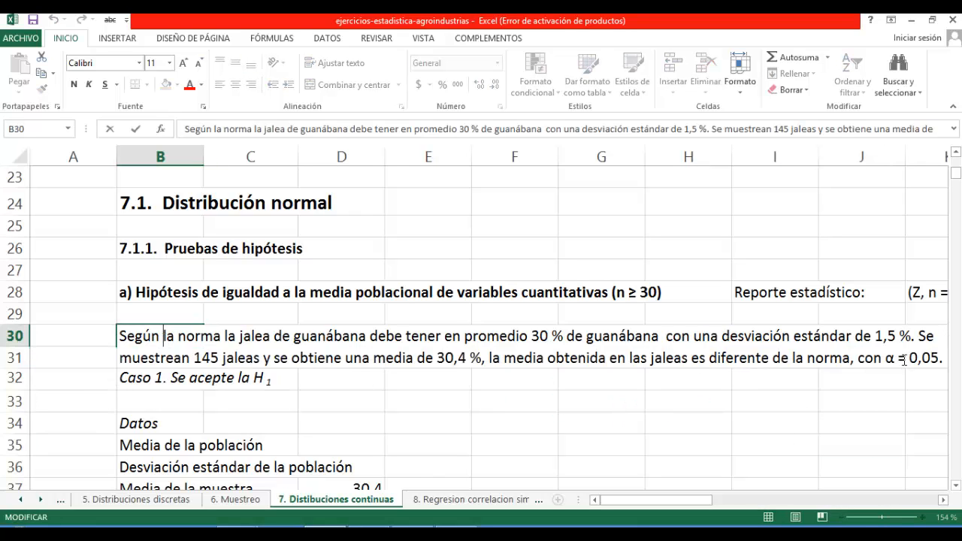
pyautogui.click(168, 402)
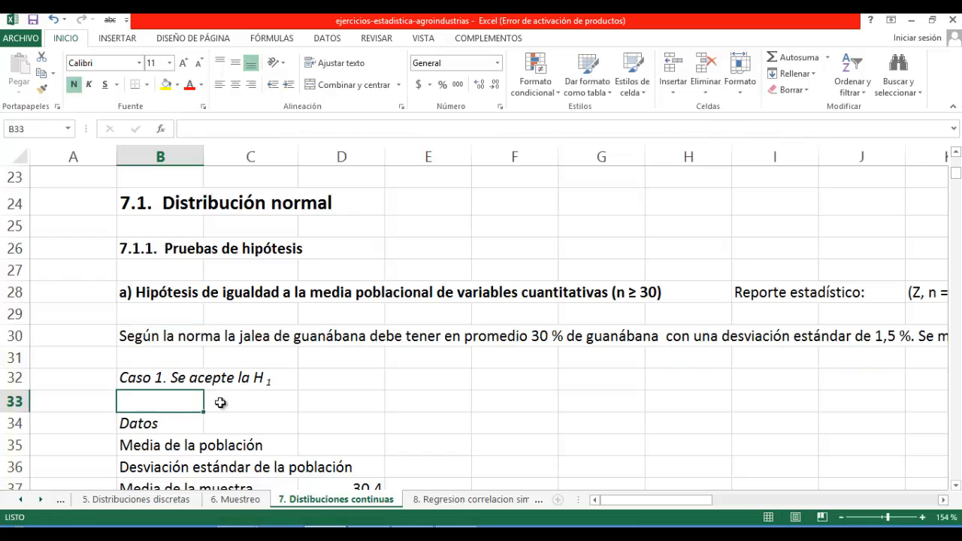
# Examine the technical null and alternative hypotheses in B47 and B48.
pyautogui.moveTo(958, 182)
pyautogui.mouseDown()
pyautogui.moveTo(958, 174)
pyautogui.moveTo(959, 183)
pyautogui.mouseUp()
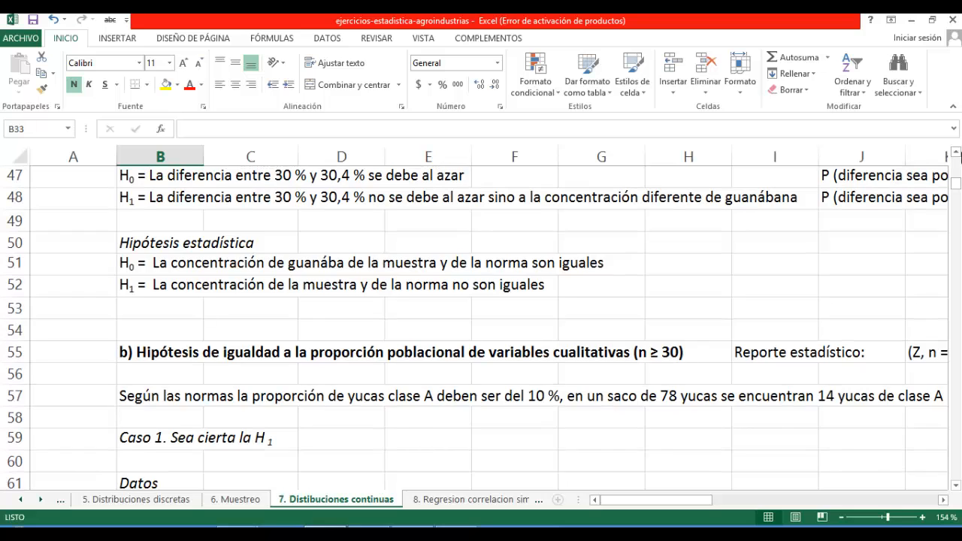
pyautogui.click(957, 152)
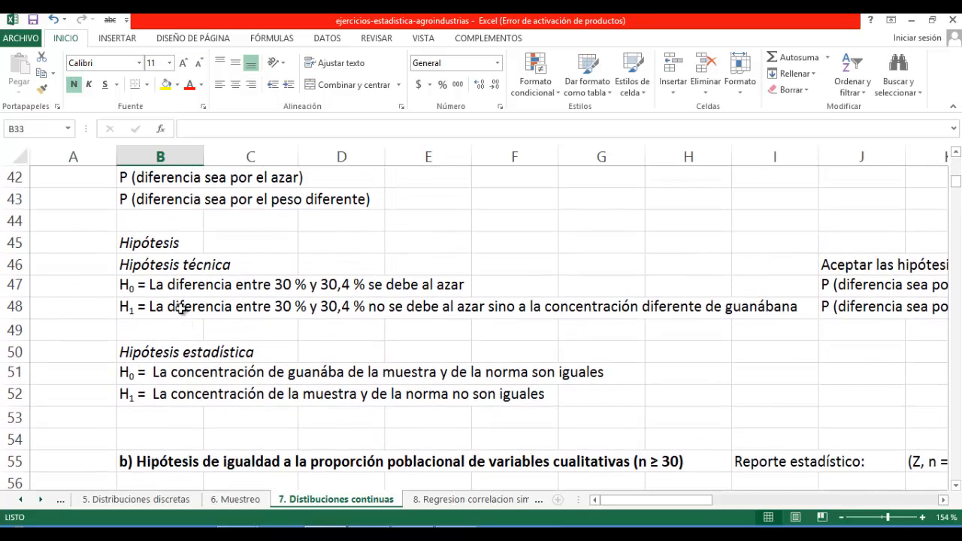
pyautogui.click(183, 286)
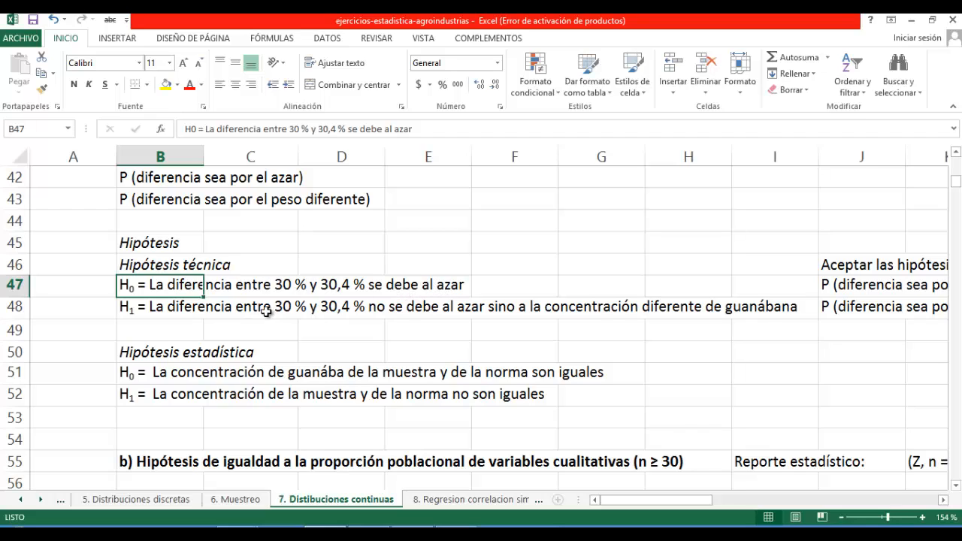
pyautogui.click(174, 307)
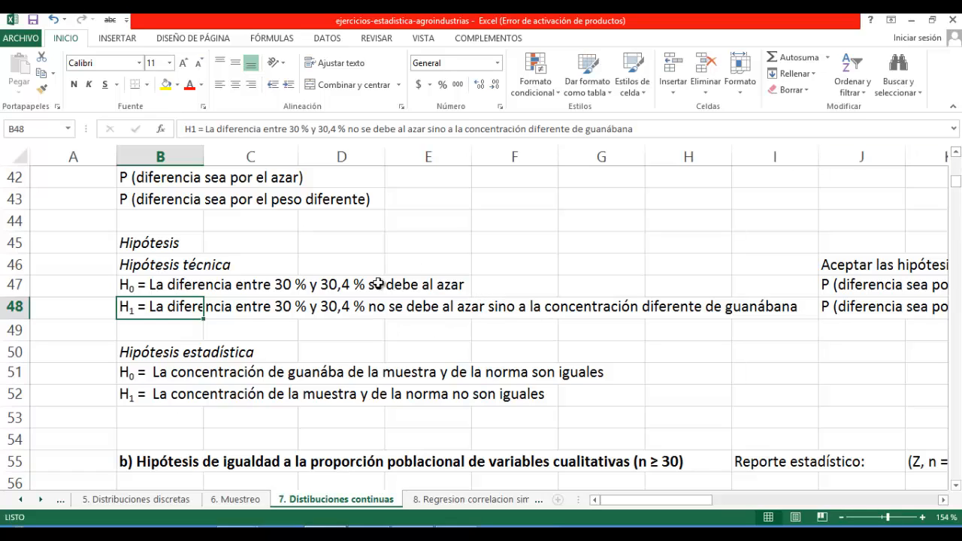
pyautogui.click(343, 309)
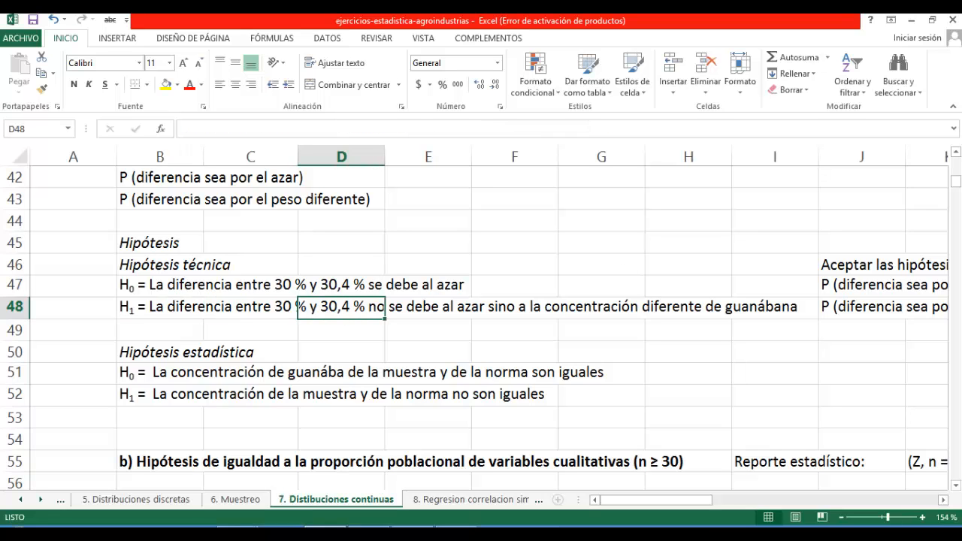
# Enter the population mean 30 in D35 and the population standard deviation 1,5 in D36.
pyautogui.scroll(4, 955, 155)
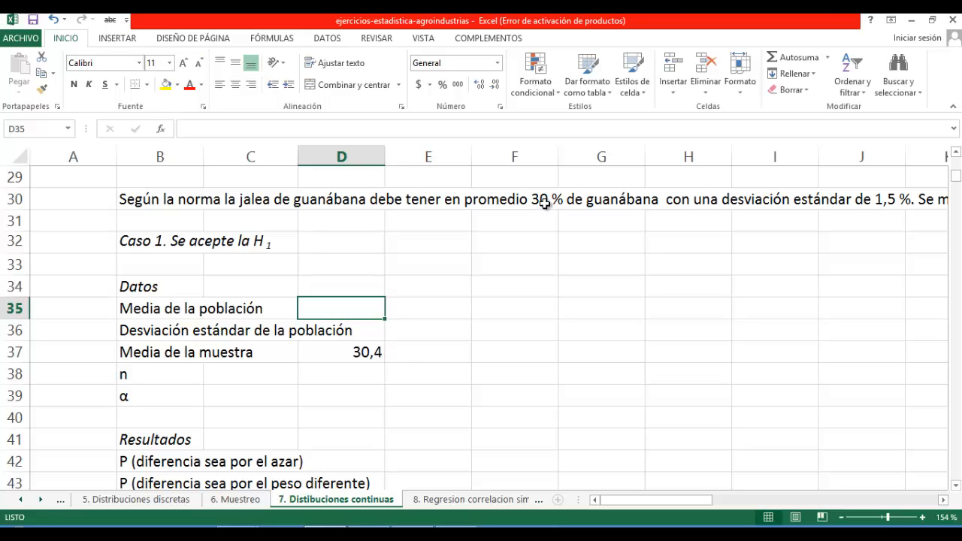
pyautogui.write('30')
pyautogui.click(361, 323)
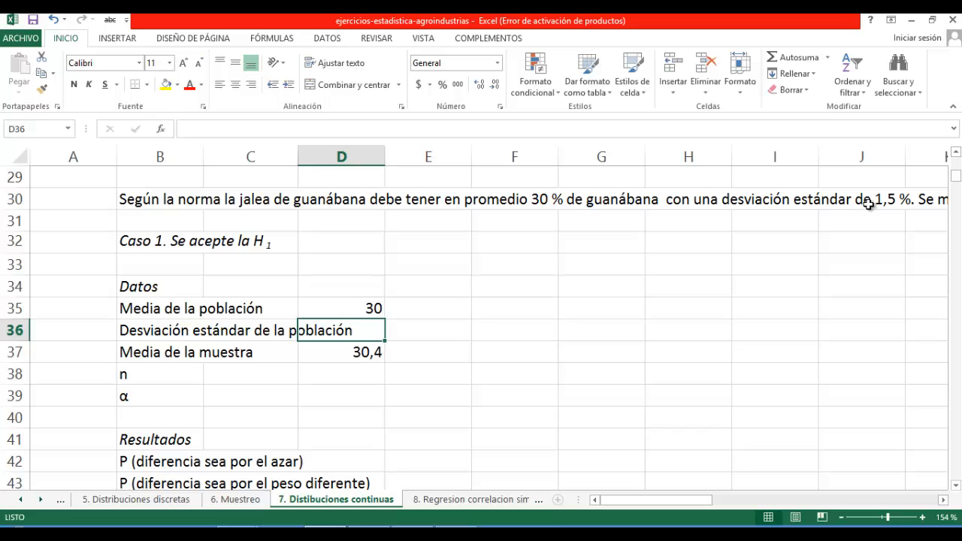
pyautogui.write('1,5')
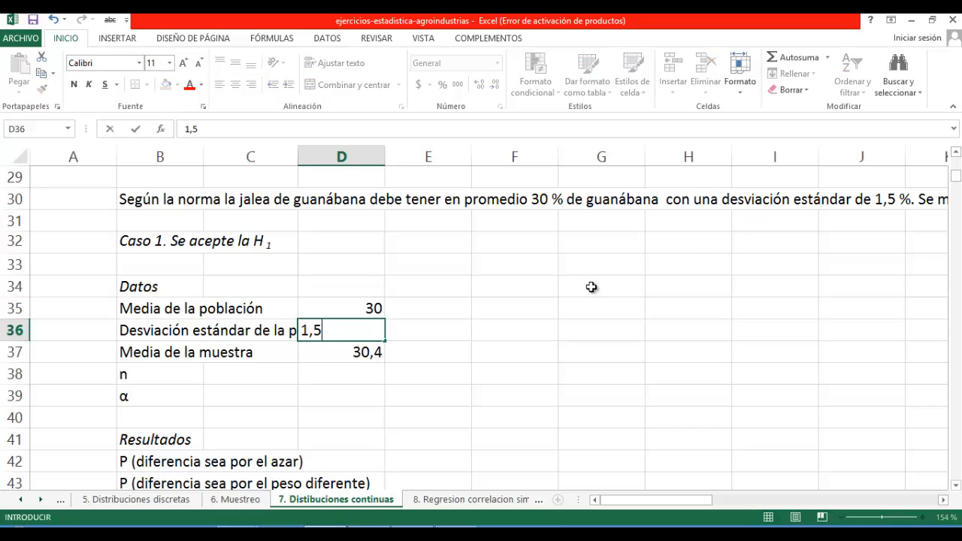
pyautogui.click(421, 358)
pyautogui.click(370, 334)
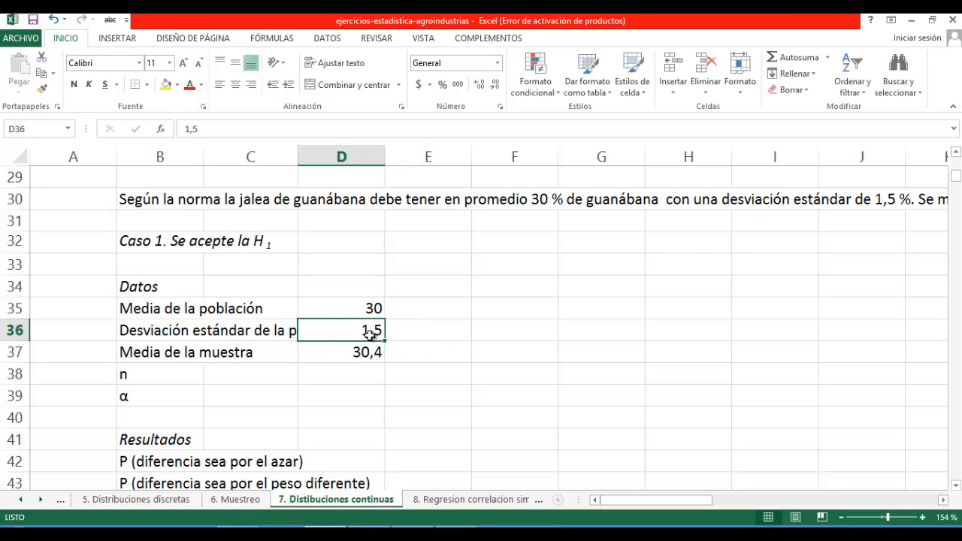
# Check the sample mean in D37, reread the B30 statement, and enter 145 as the sample size n in D38.
pyautogui.click(360, 354)
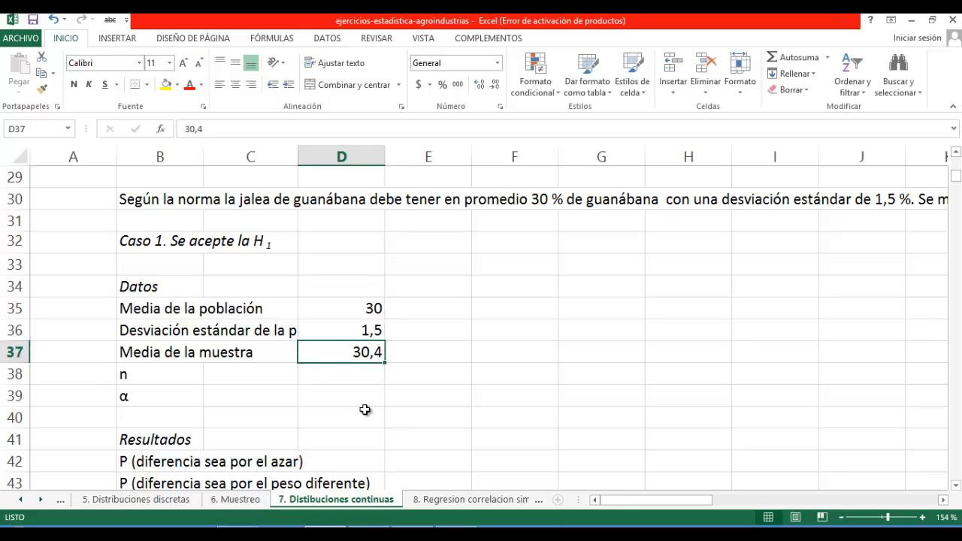
pyautogui.moveTo(623, 502); pyautogui.dragTo(601, 503)
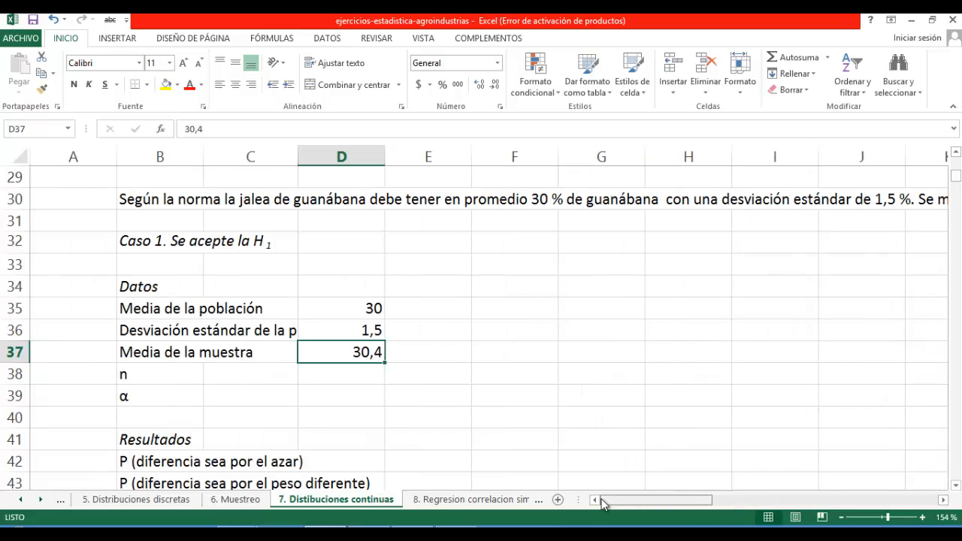
pyautogui.click(353, 371)
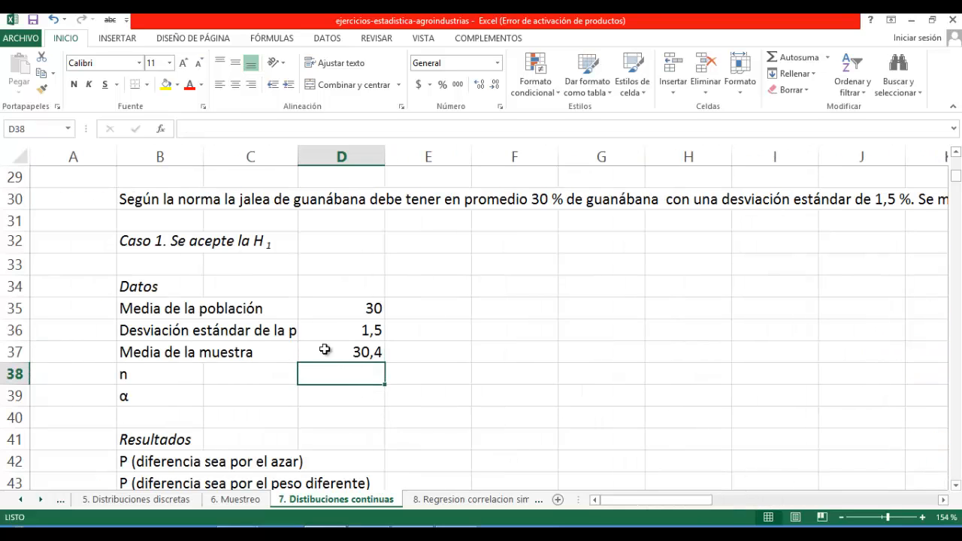
pyautogui.doubleClick(200, 207)
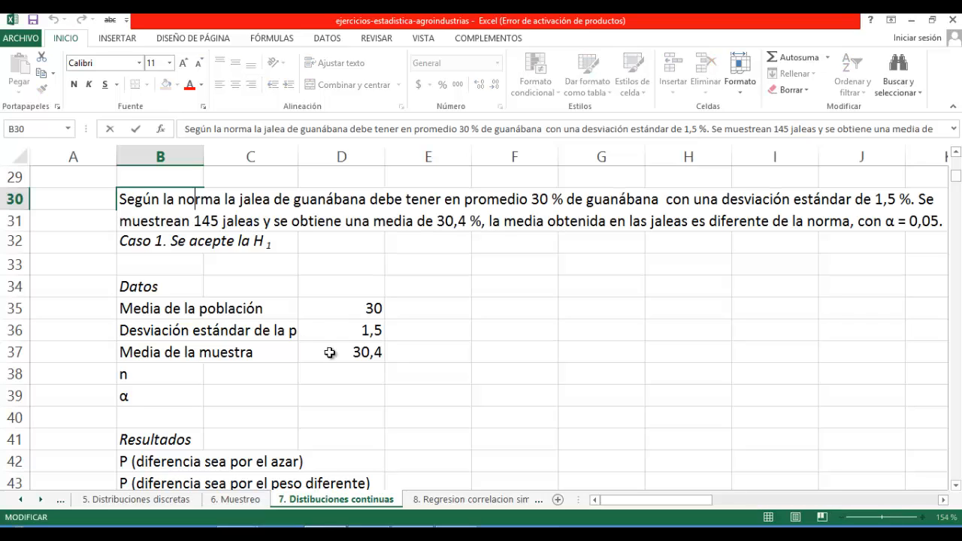
pyautogui.click(351, 369)
pyautogui.write('145')
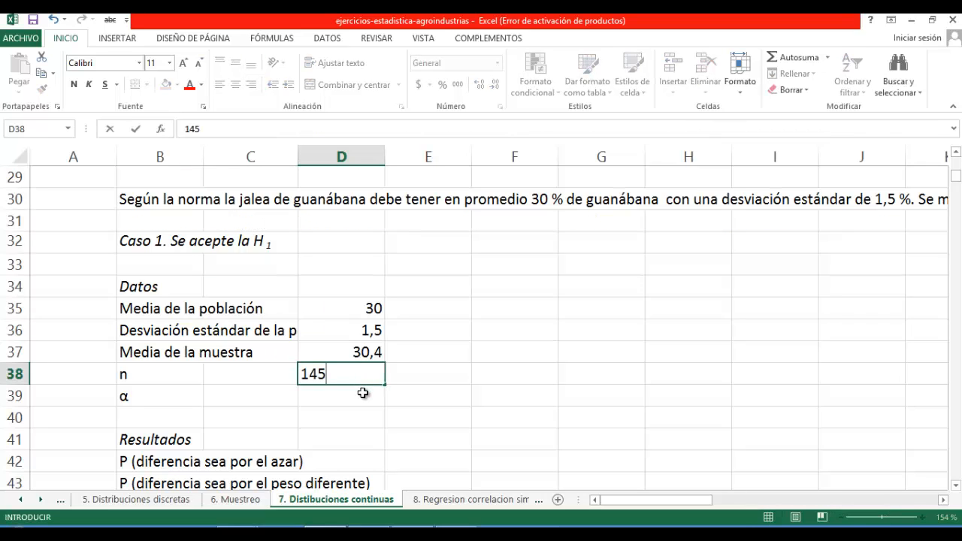
# Enter 0,05 as the significance level α in D39 and review the data in D35:D39.
pyautogui.click(363, 391)
pyautogui.write('0')
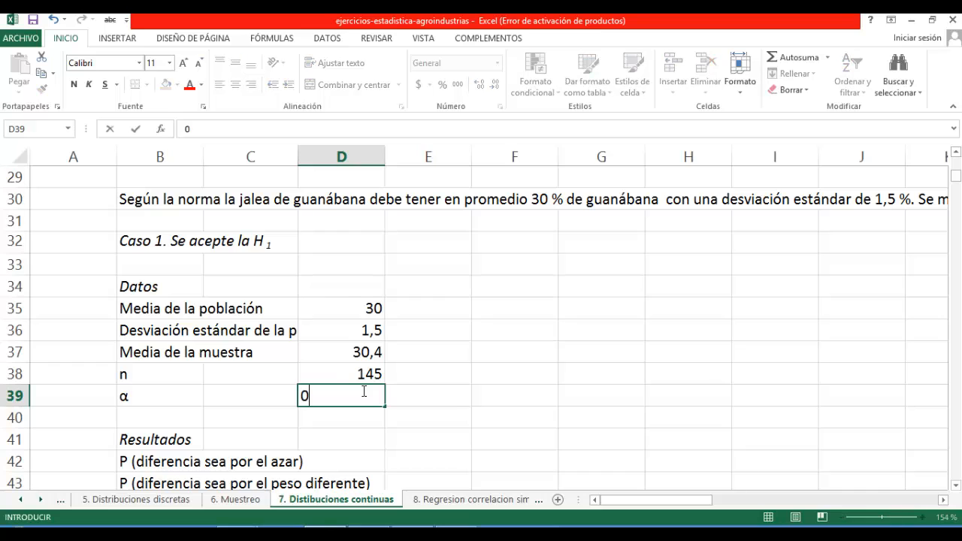
pyautogui.write(',05')
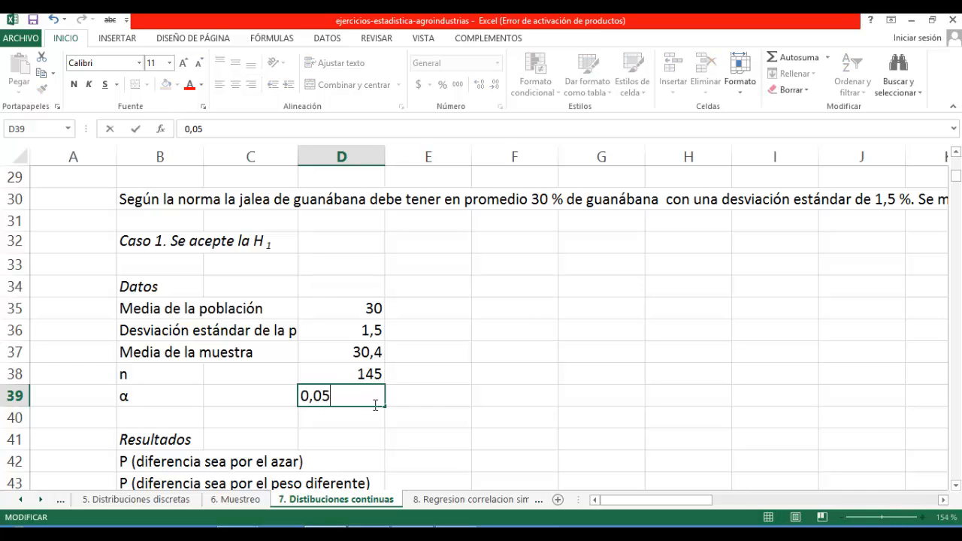
pyautogui.click(352, 410)
pyautogui.click(353, 395)
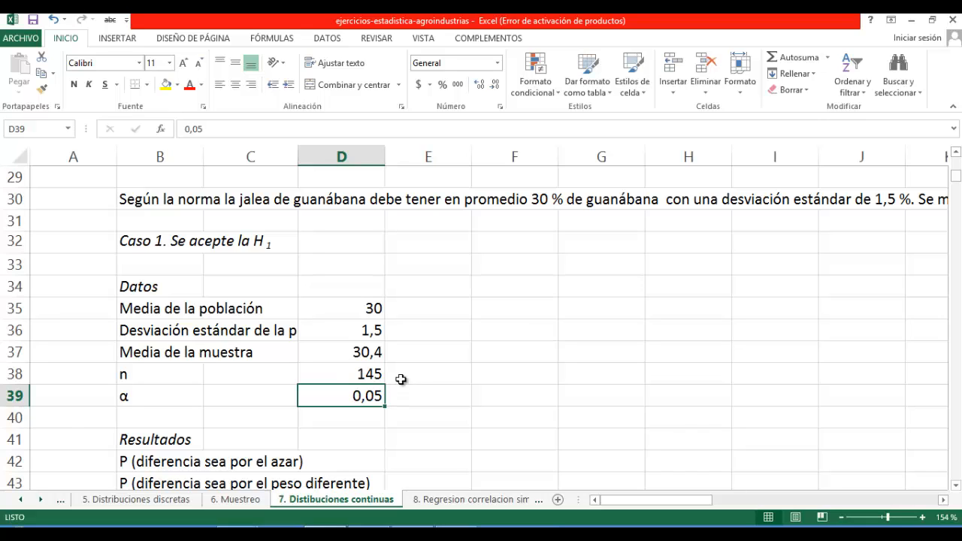
pyautogui.click(375, 306)
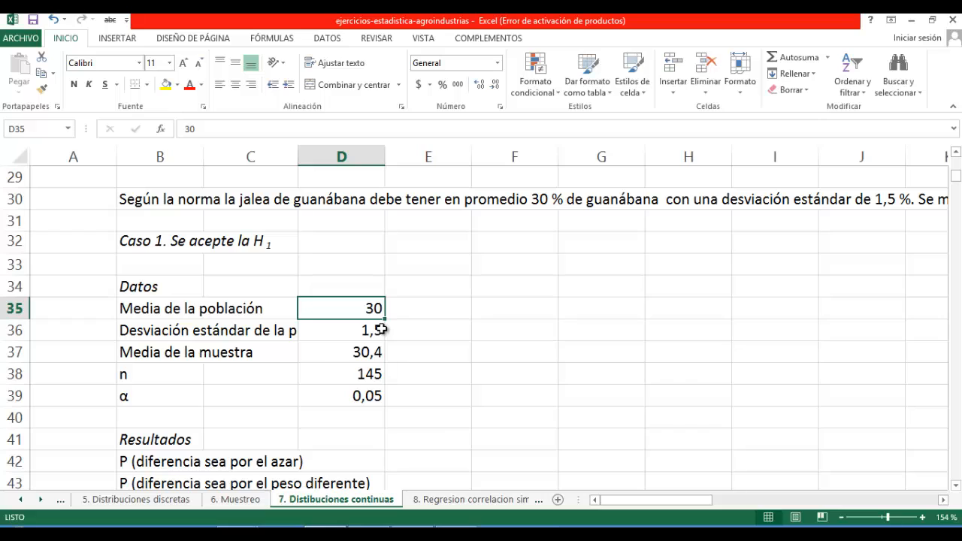
pyautogui.click(374, 398)
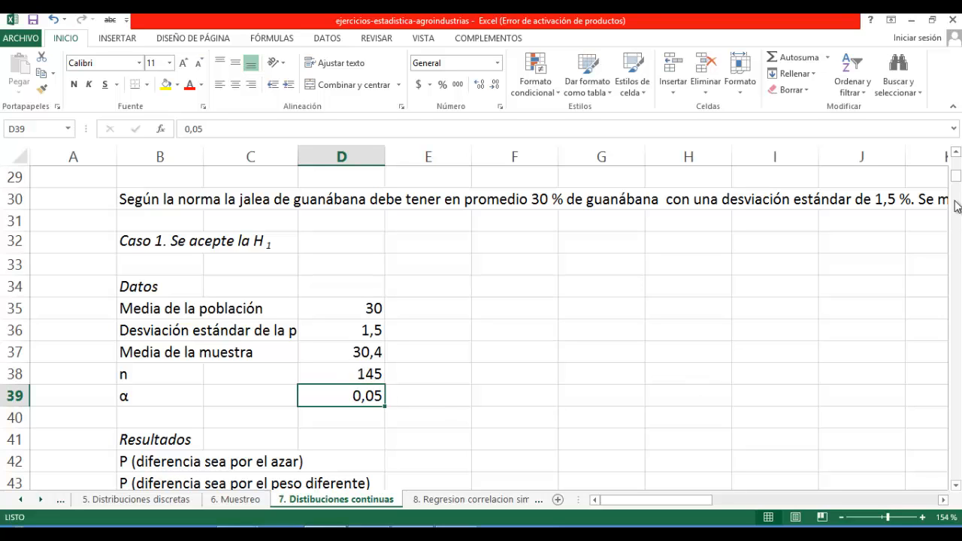
# Switch to Winstats, create a Normal probability window, and start a significance test for one mean.
pyautogui.moveTo(958, 185); pyautogui.dragTo(958, 177)
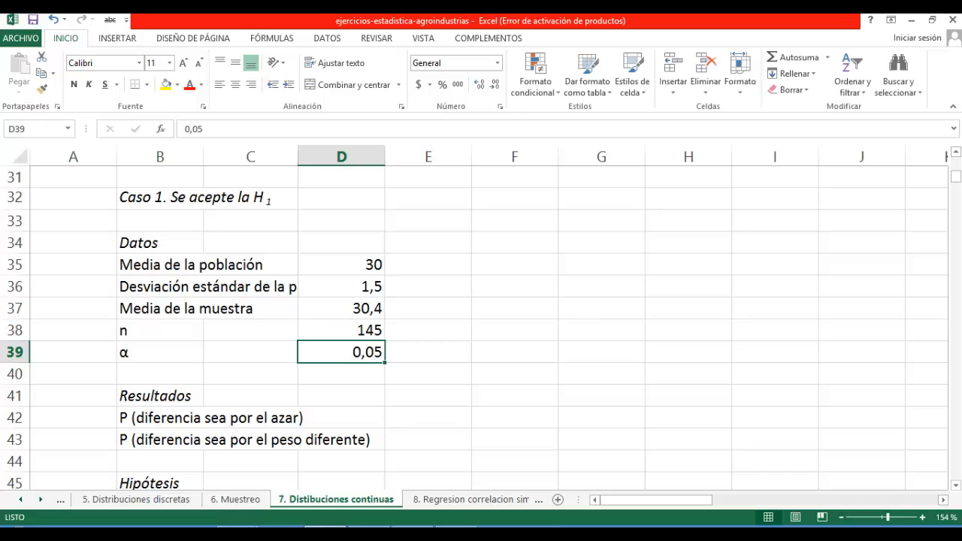
pyautogui.click(30, 22)
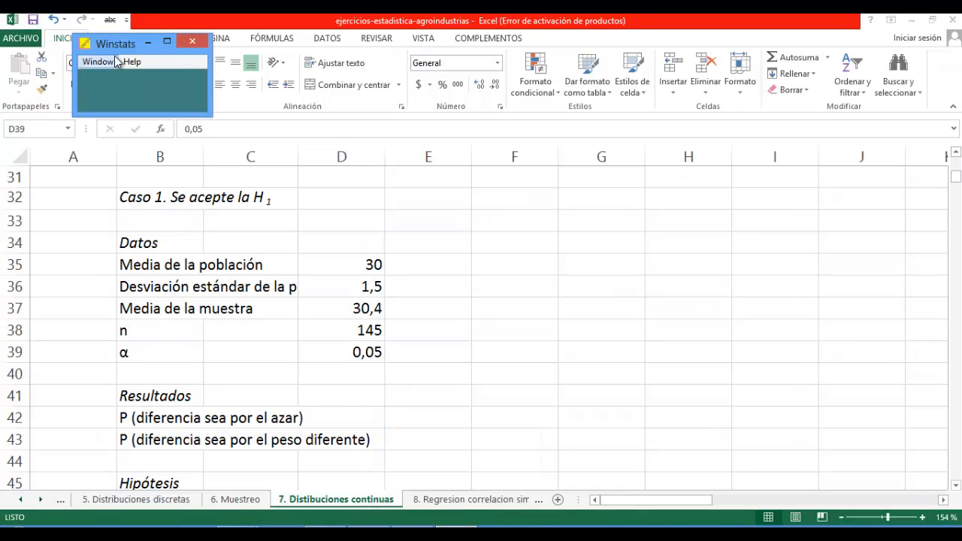
pyautogui.click(111, 62)
pyautogui.moveTo(154, 112)
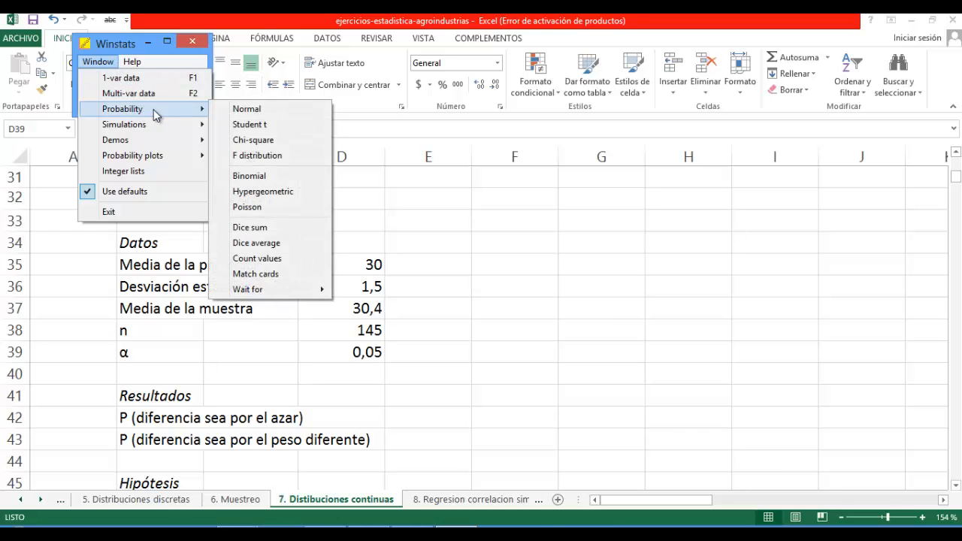
pyautogui.click(244, 112)
pyautogui.click(415, 100)
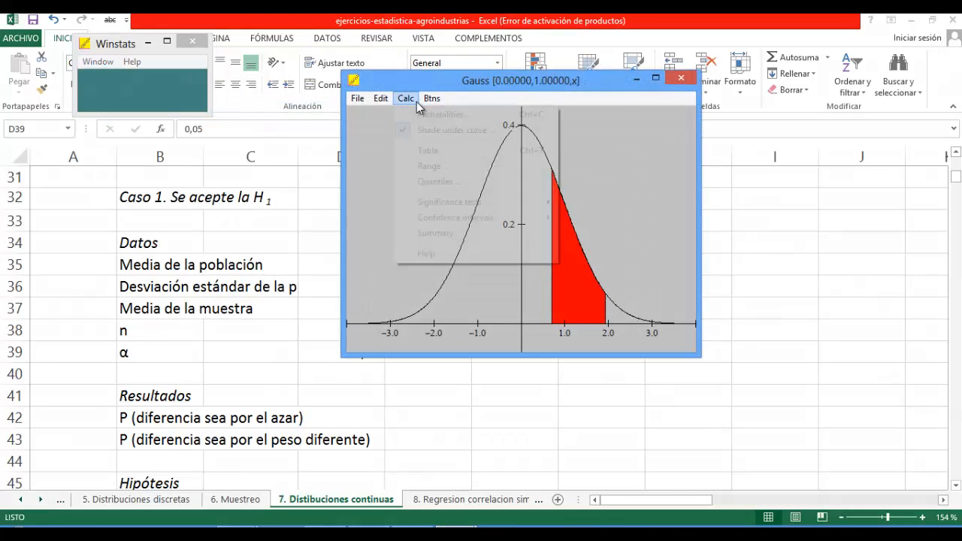
pyautogui.moveTo(436, 210)
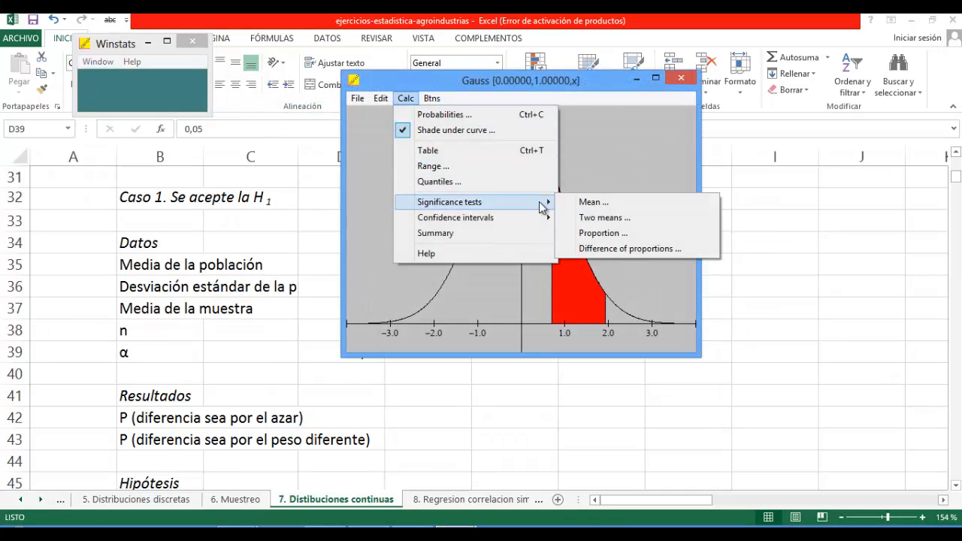
pyautogui.click(593, 203)
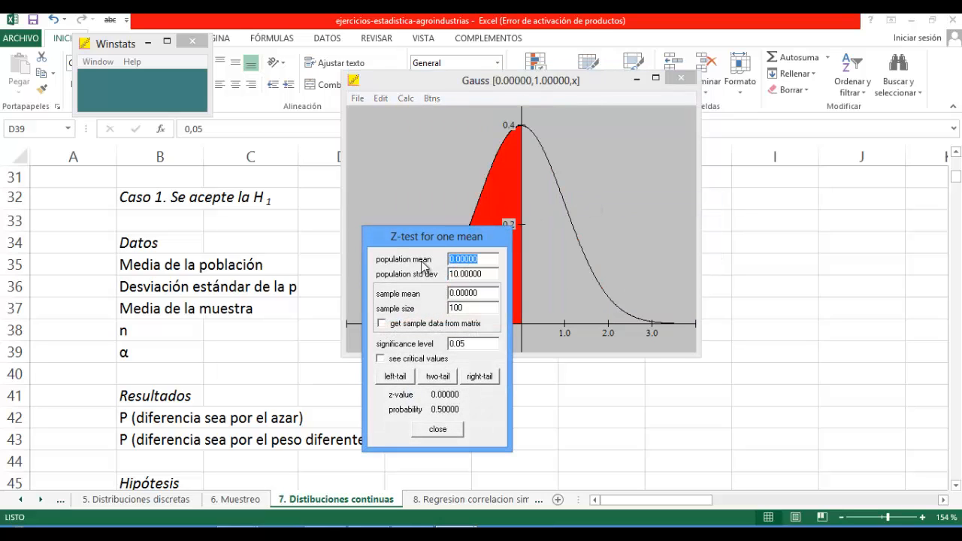
# Move the Gauss and Z-test windows clear of the data, and set the population mean to 30 and its standard deviation to 1.5.
pyautogui.moveTo(387, 86); pyautogui.dragTo(675, 134)
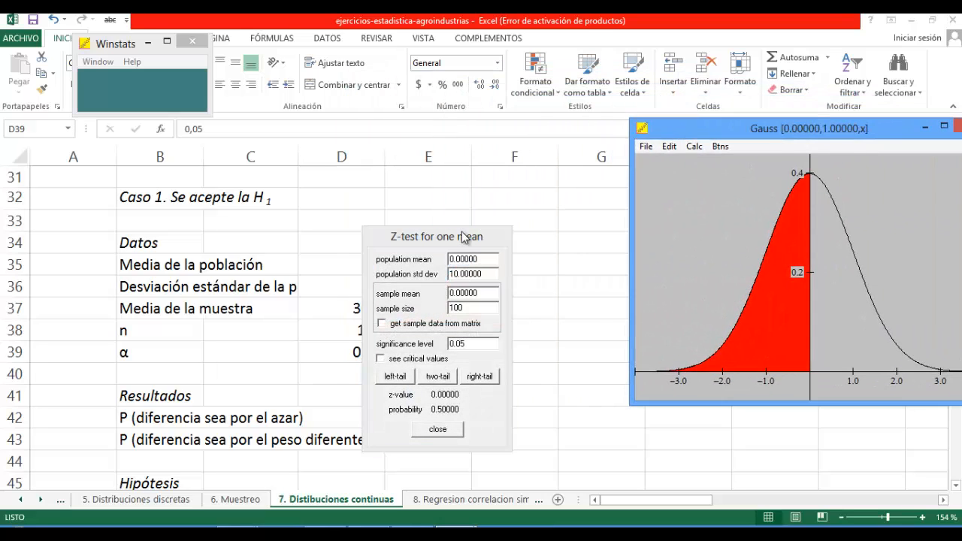
pyautogui.moveTo(462, 237); pyautogui.dragTo(502, 244)
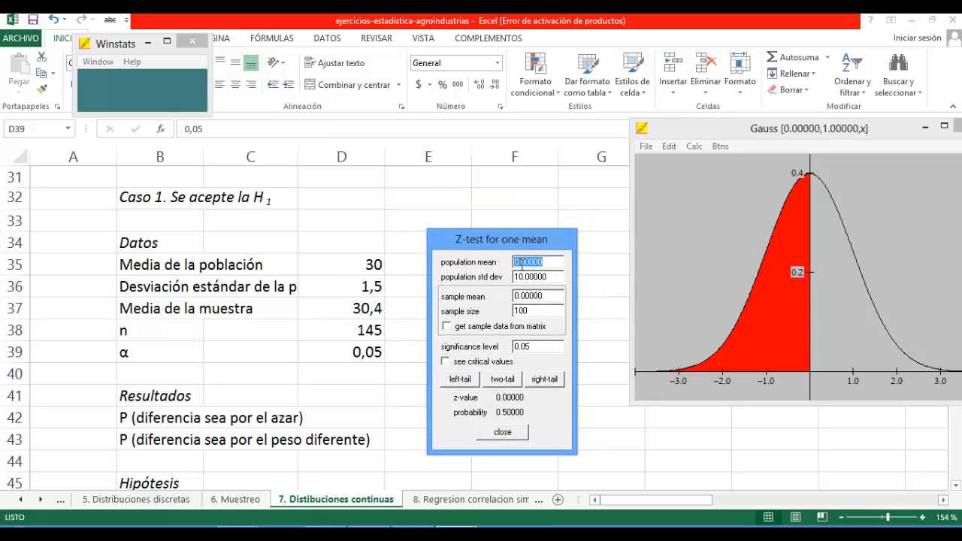
pyautogui.write('30')
pyautogui.moveTo(553, 276); pyautogui.dragTo(516, 275)
pyautogui.press('Tab')
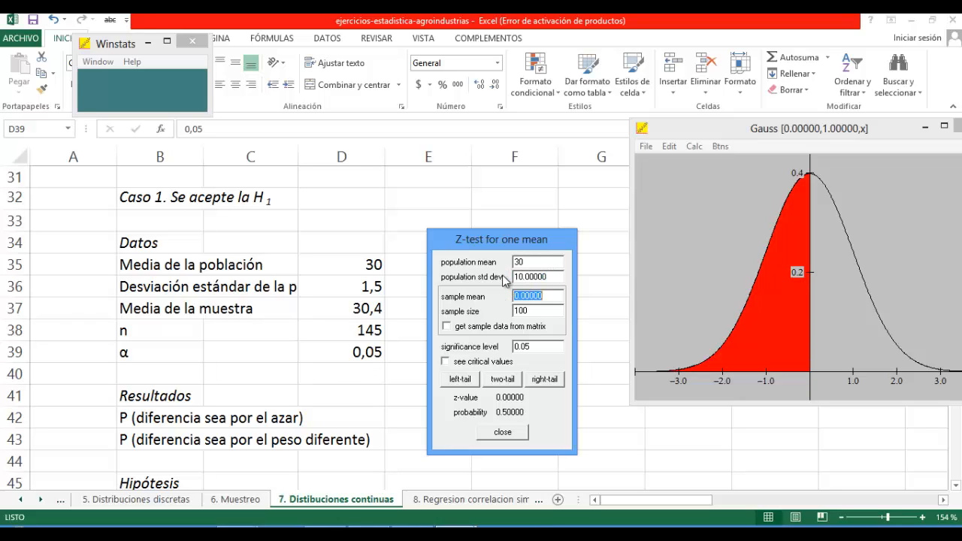
pyautogui.write('.5')
pyautogui.moveTo(549, 273); pyautogui.dragTo(507, 275)
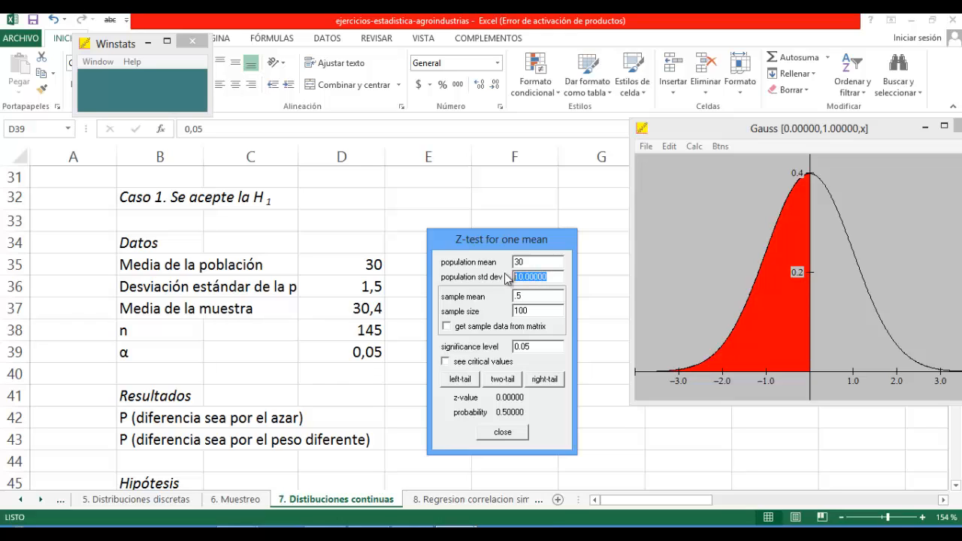
pyautogui.write('1.5')
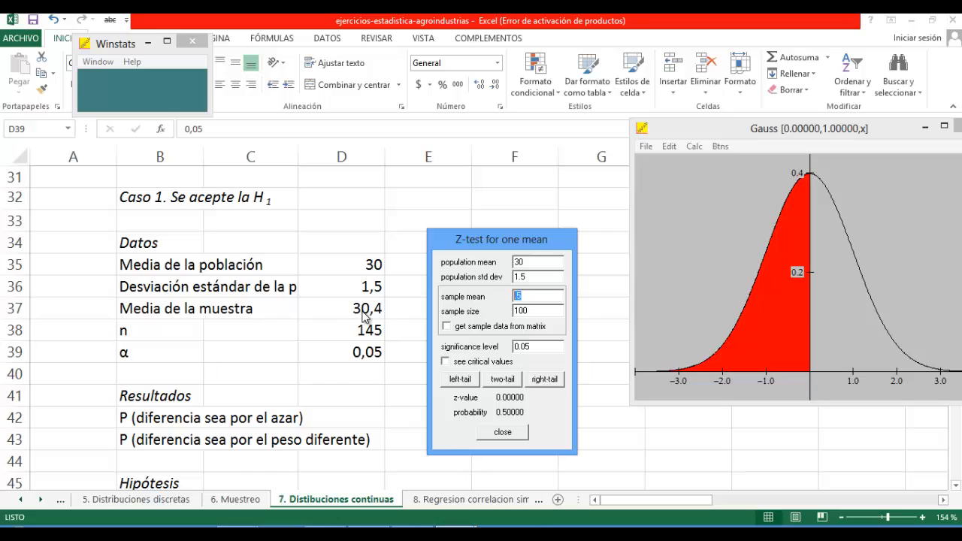
# Set the sample mean to 30.4 and sample size to 145, run the two-tailed Z-test, and show the critical values.
pyautogui.write('30.4')
pyautogui.doubleClick(534, 310)
pyautogui.write('145')
pyautogui.click(507, 381)
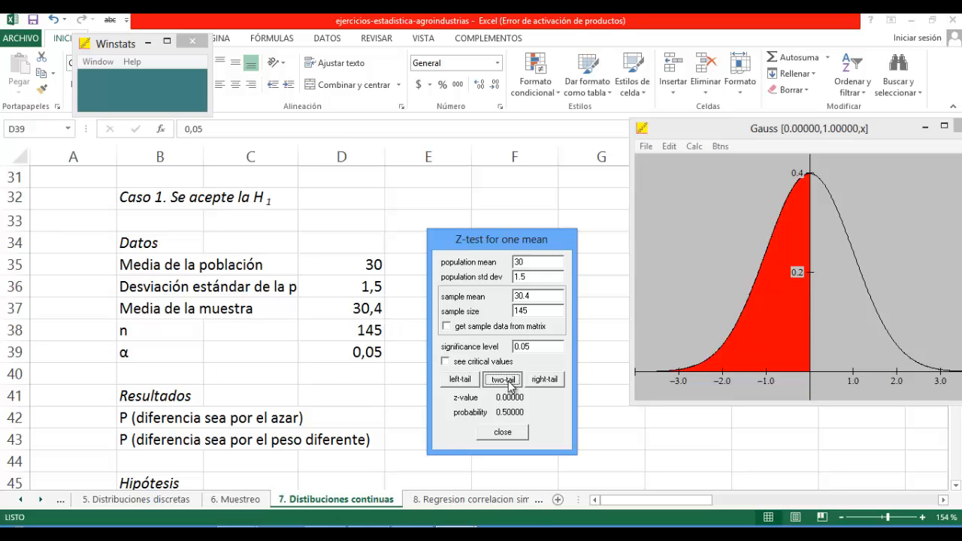
pyautogui.click(509, 382)
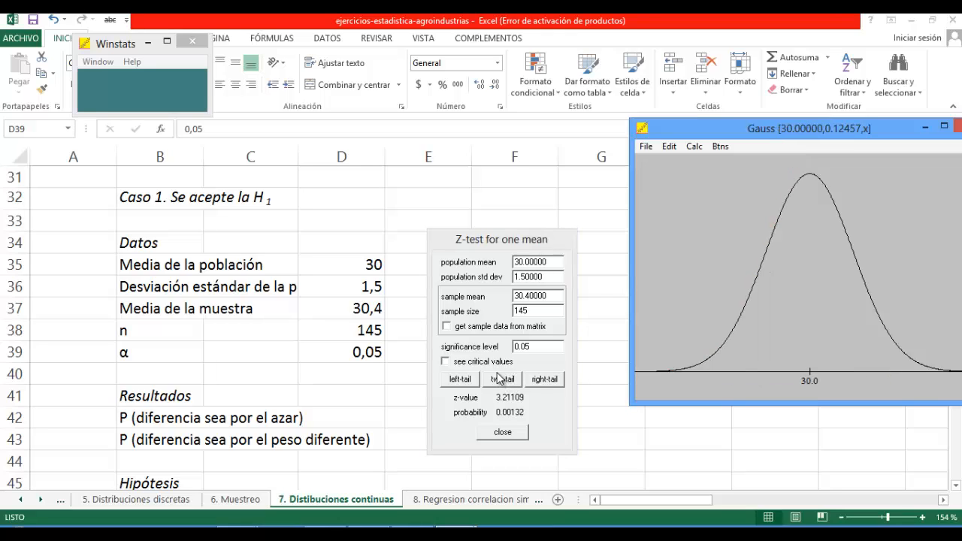
pyautogui.click(468, 362)
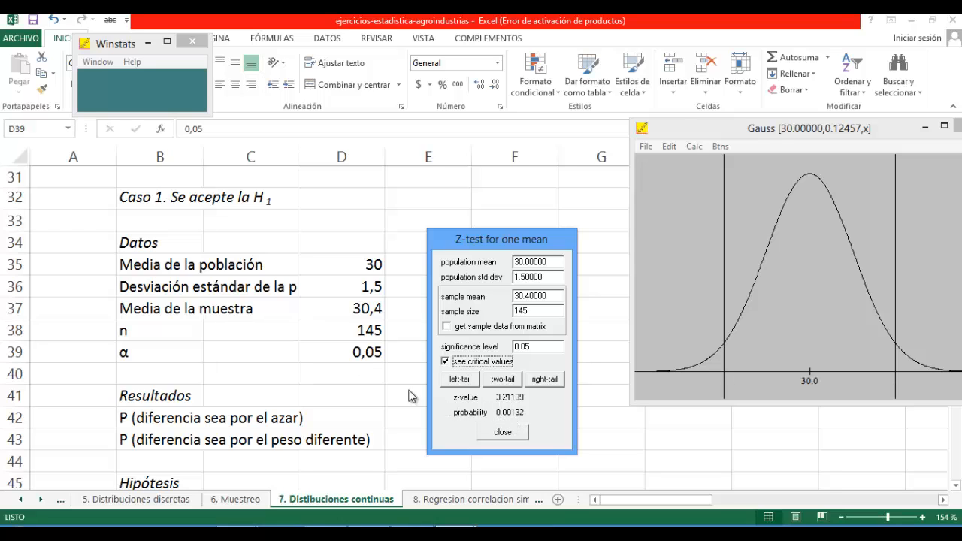
# In the Excel sheet, enter the test probability 0,00132 in D40 and label it P in B40.
pyautogui.click(373, 374)
pyautogui.write('0')
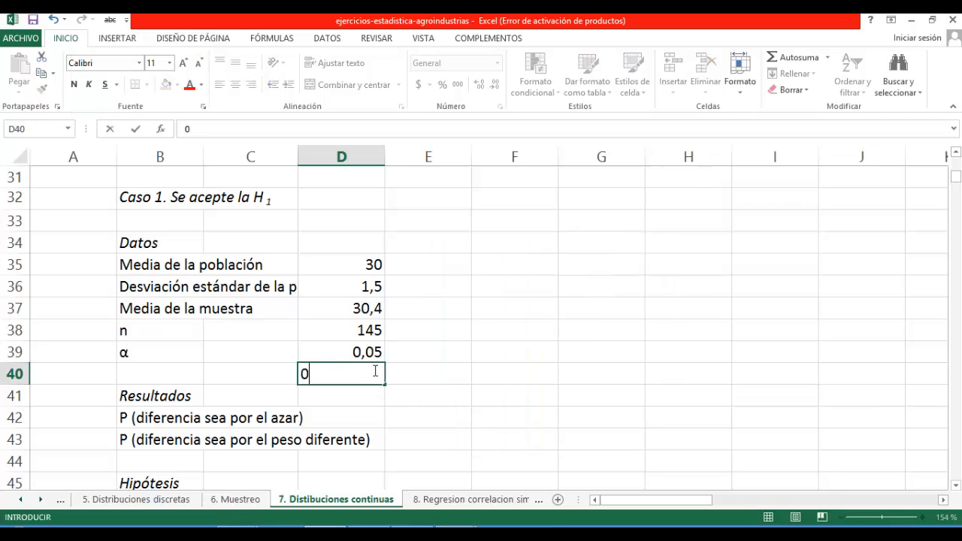
pyautogui.write(',00132')
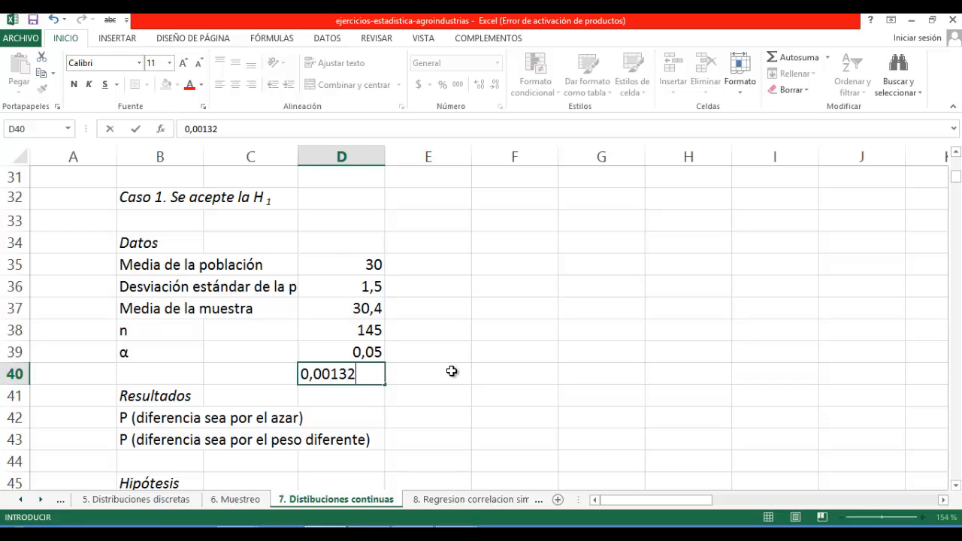
pyautogui.click(191, 373)
pyautogui.write('P')
pyautogui.press('Return')
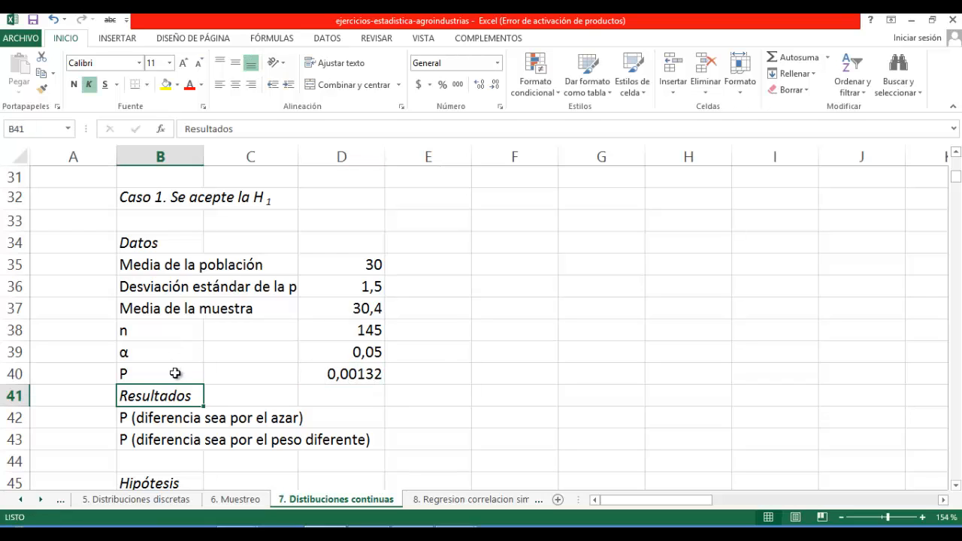
# Highlight the P row, cells B40:D40, with a yellow fill.
pyautogui.moveTo(176, 374); pyautogui.dragTo(338, 373)
pyautogui.click(165, 85)
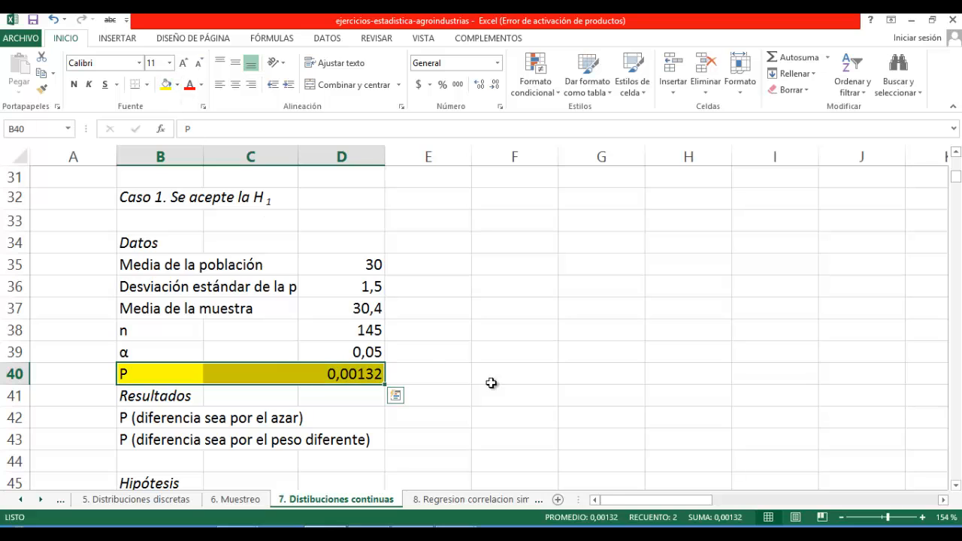
pyautogui.click(491, 379)
# Review the technical hypothesis H1 in B48 against the P value in row 40, and save the workbook.
pyautogui.moveTo(956, 178); pyautogui.dragTo(957, 179)
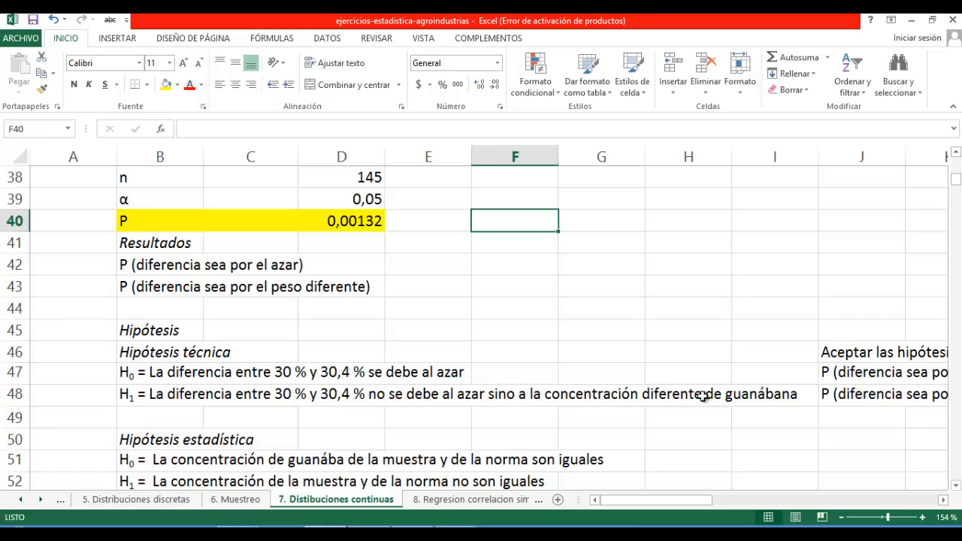
pyautogui.click(352, 393)
pyautogui.click(159, 395)
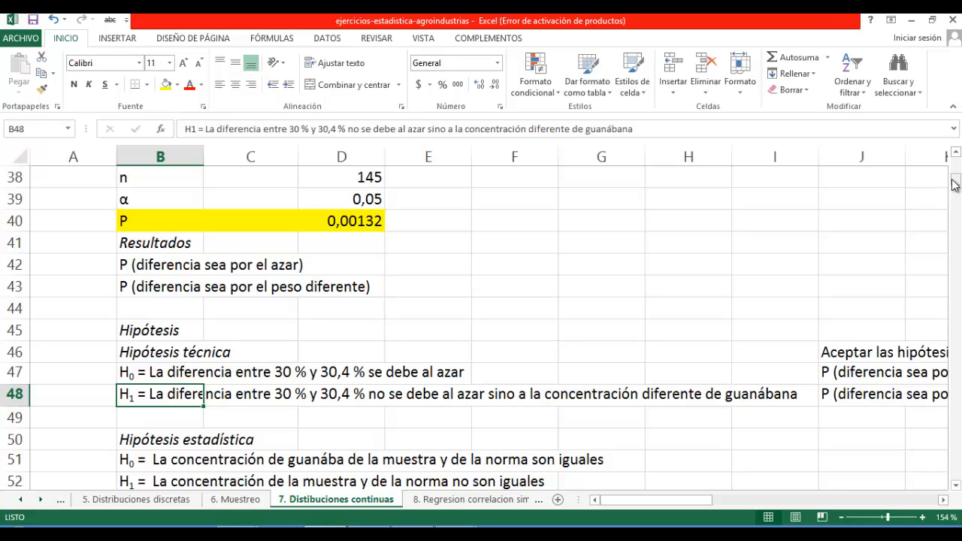
pyautogui.moveTo(954, 184); pyautogui.dragTo(954, 177)
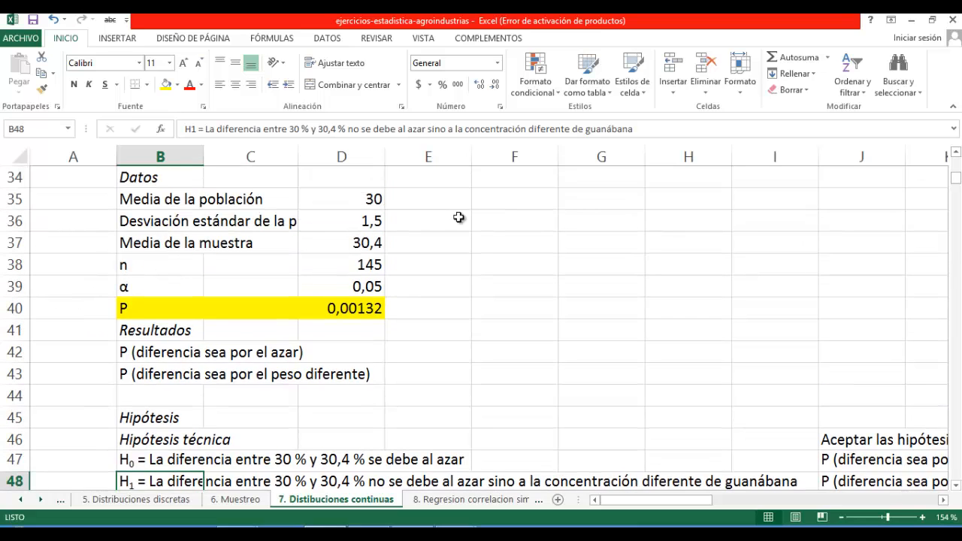
pyautogui.click(141, 311)
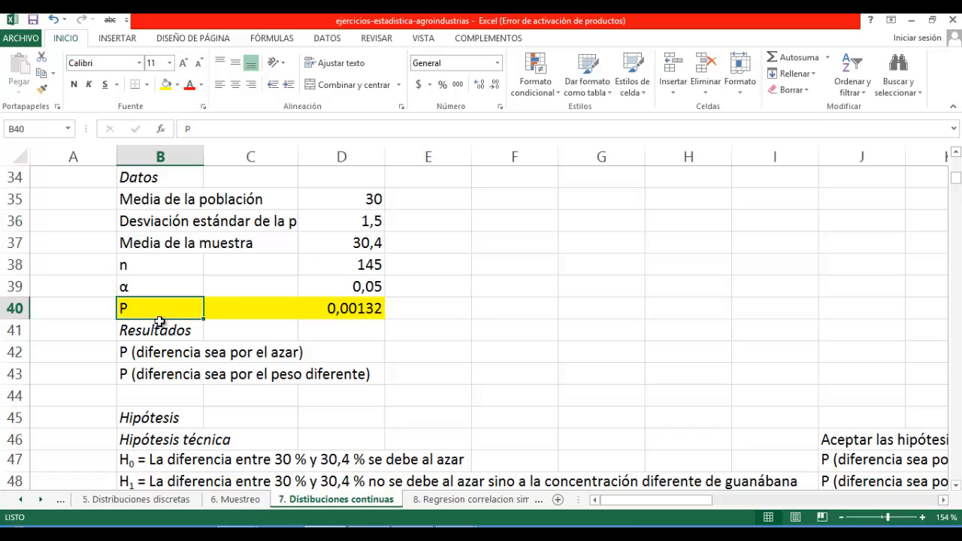
pyautogui.click(350, 306)
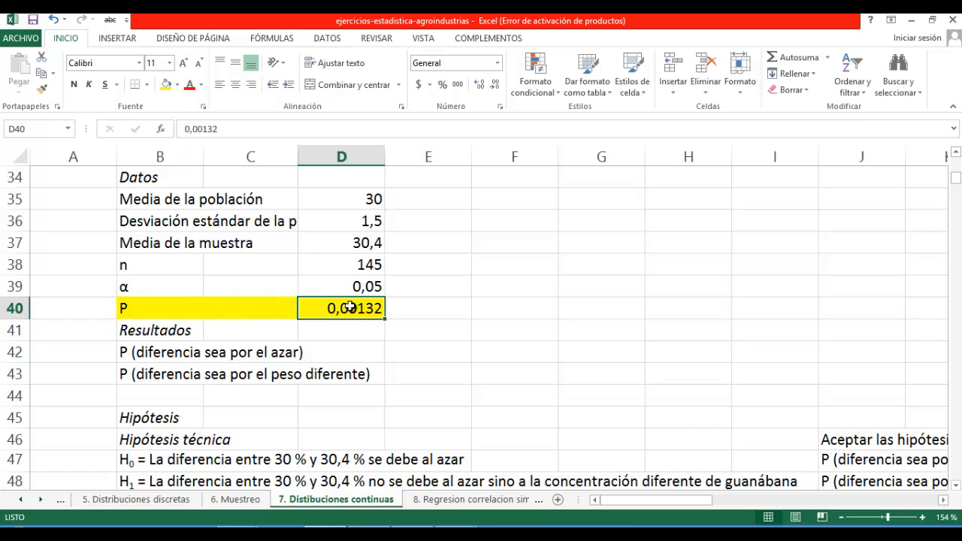
pyautogui.click(33, 20)
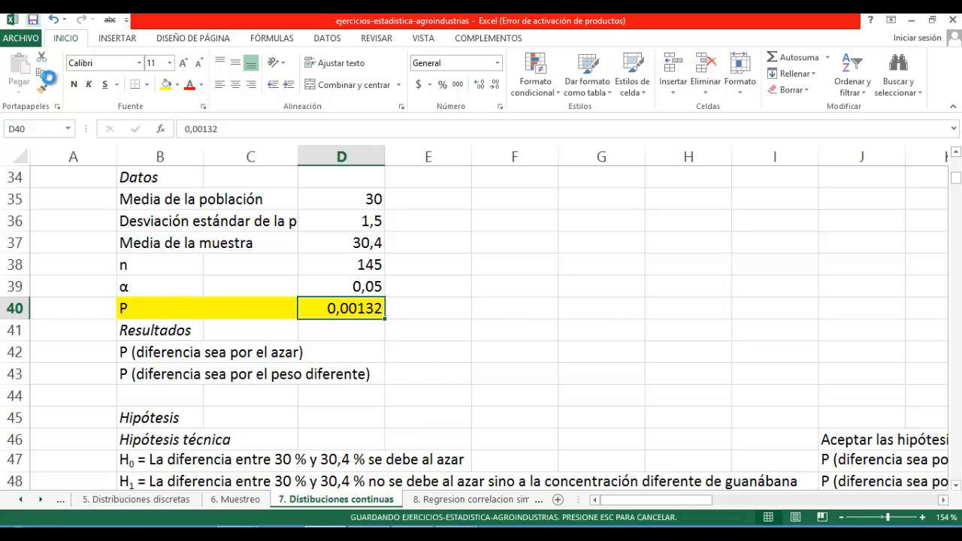
# Compare the P value in D40 with the technical hypotheses H0 in B47 and H1 in B48.
pyautogui.click(141, 307)
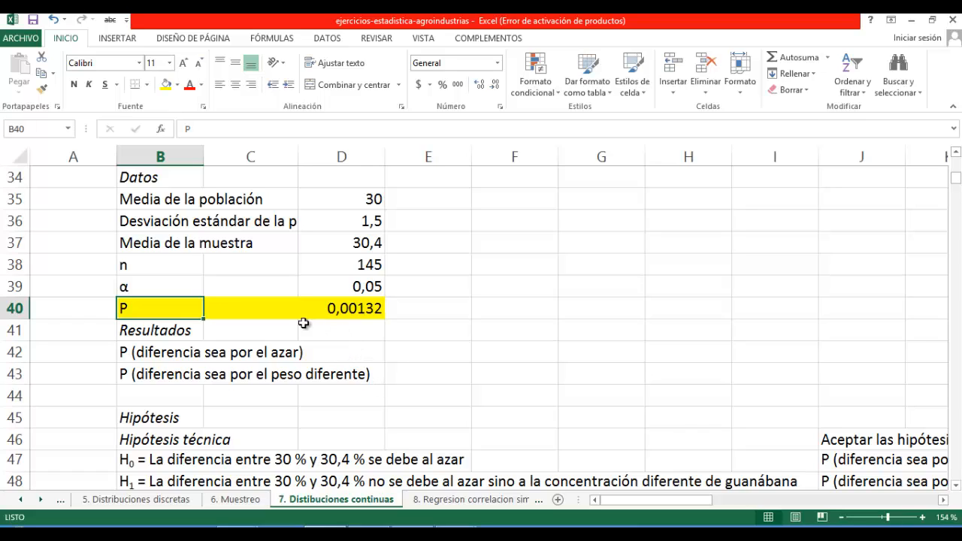
pyautogui.click(350, 308)
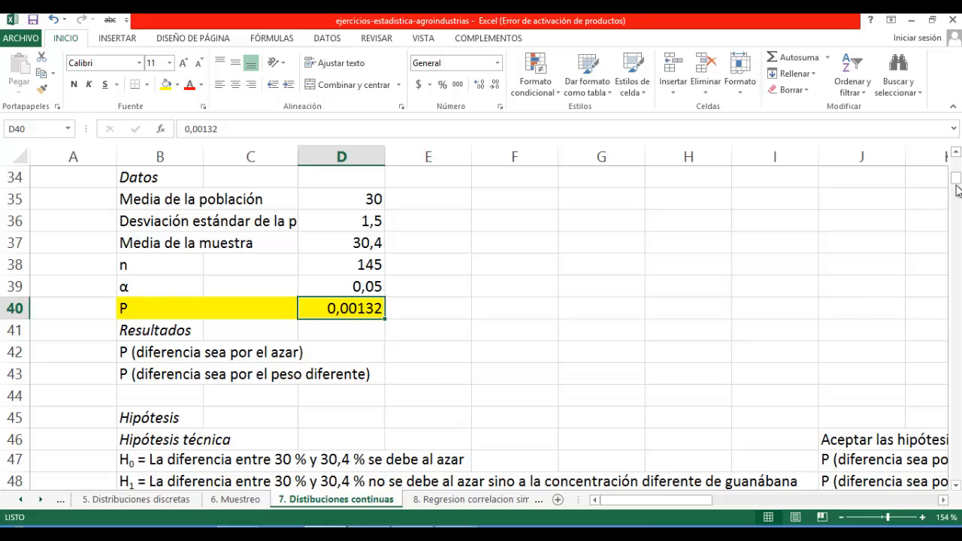
pyautogui.moveTo(956, 178); pyautogui.dragTo(958, 183)
pyautogui.click(164, 434)
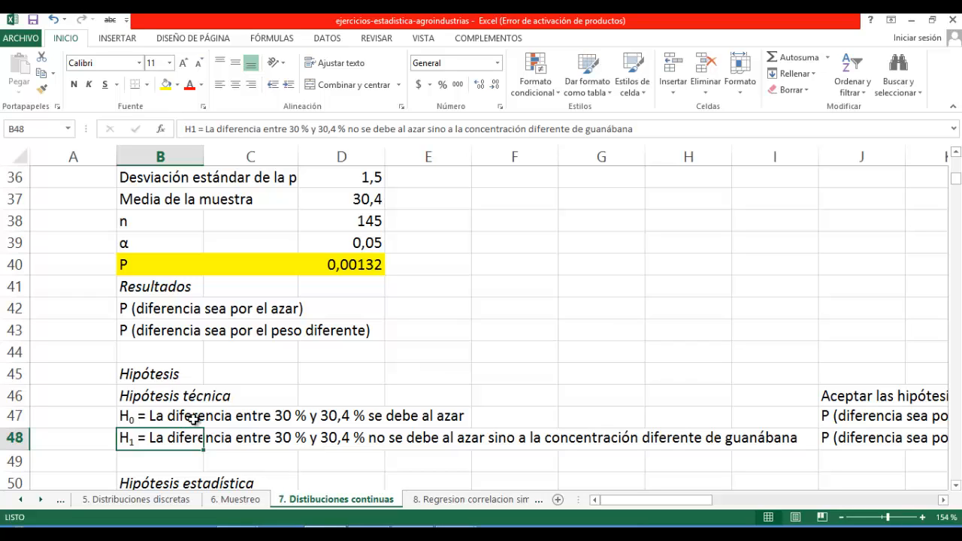
pyautogui.click(153, 417)
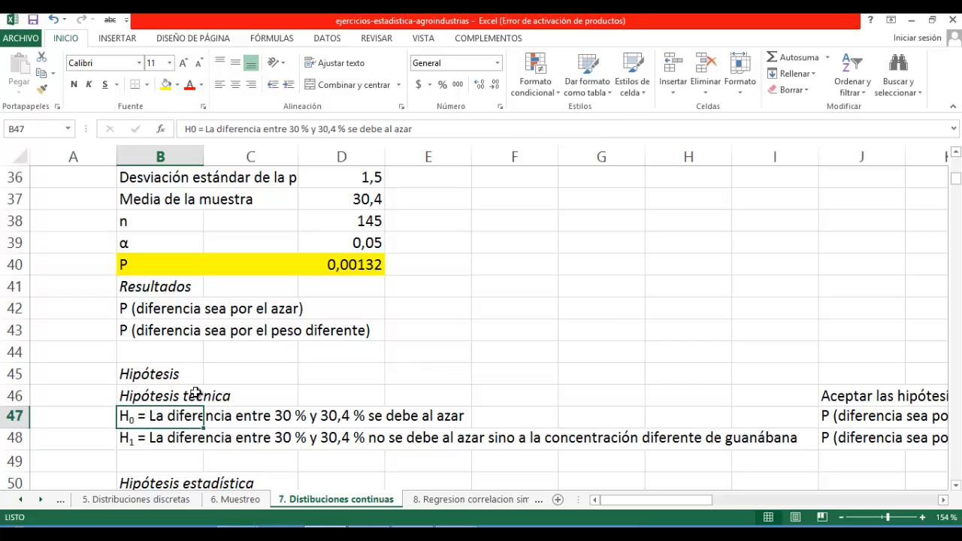
pyautogui.click(175, 265)
pyautogui.moveTo(144, 419); pyautogui.dragTo(450, 415)
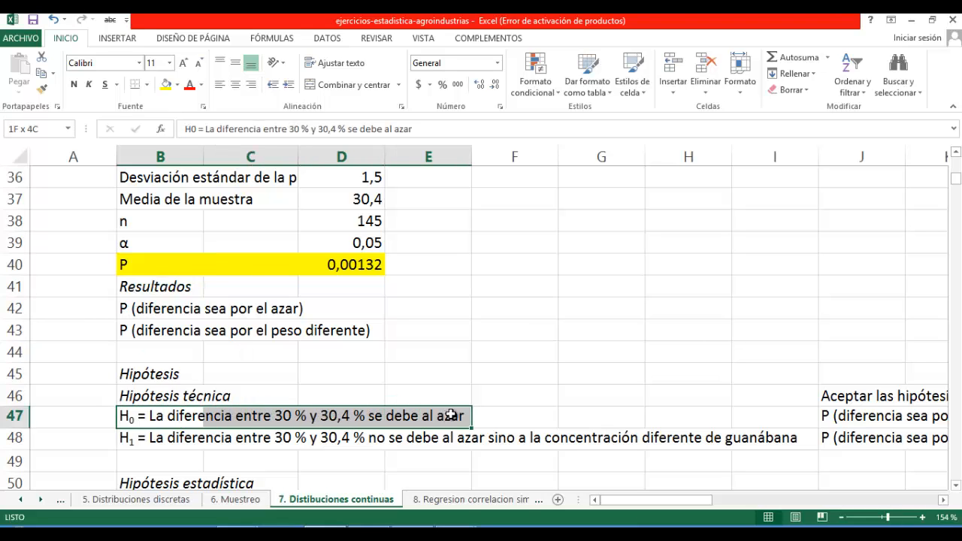
pyautogui.click(328, 262)
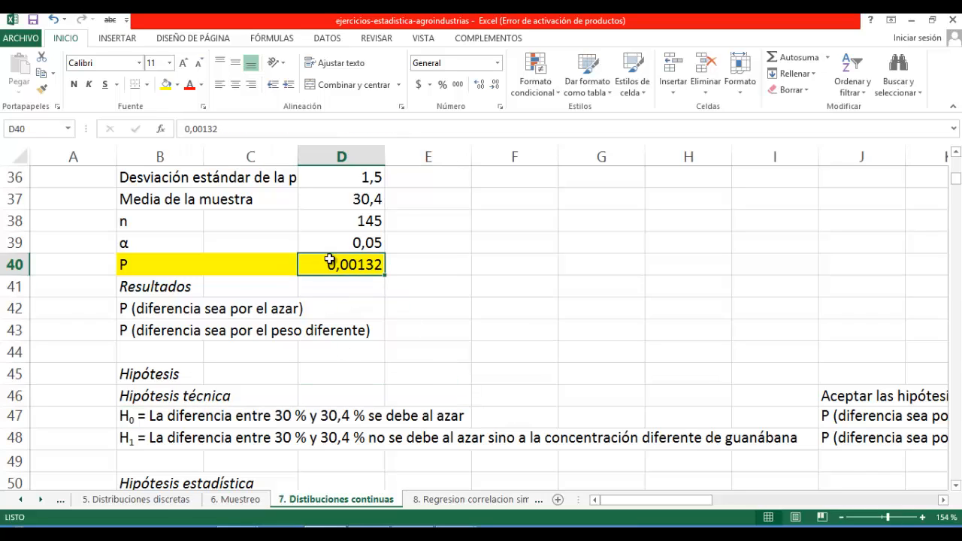
pyautogui.click(141, 437)
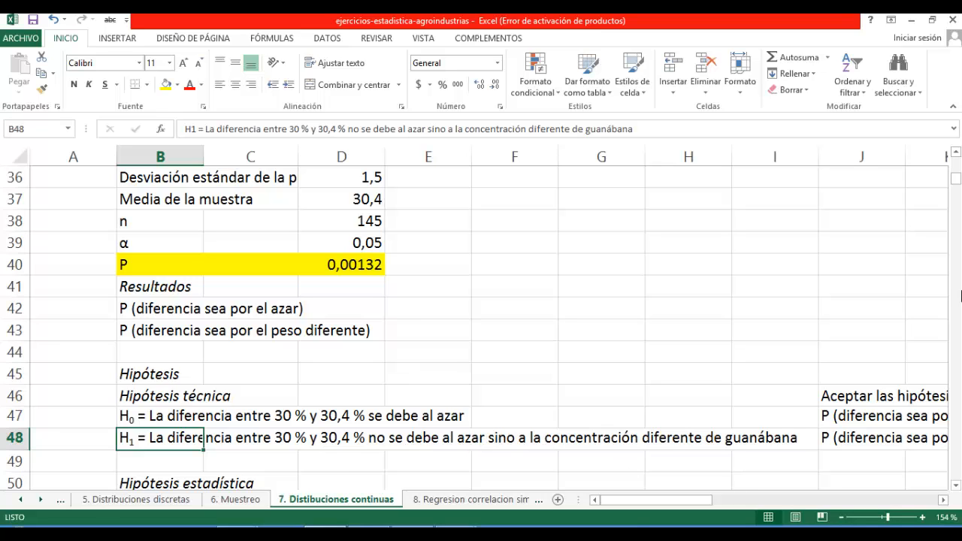
# Reread the sample mean in the full B30 exercise statement and recheck the P value in D40.
pyautogui.moveTo(955, 178); pyautogui.dragTo(955, 177)
pyautogui.click(355, 438)
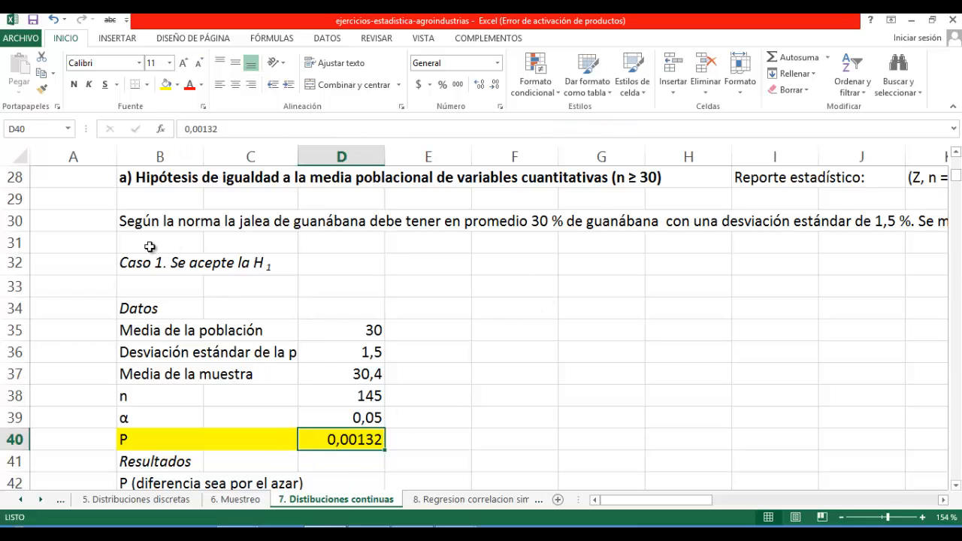
pyautogui.doubleClick(136, 221)
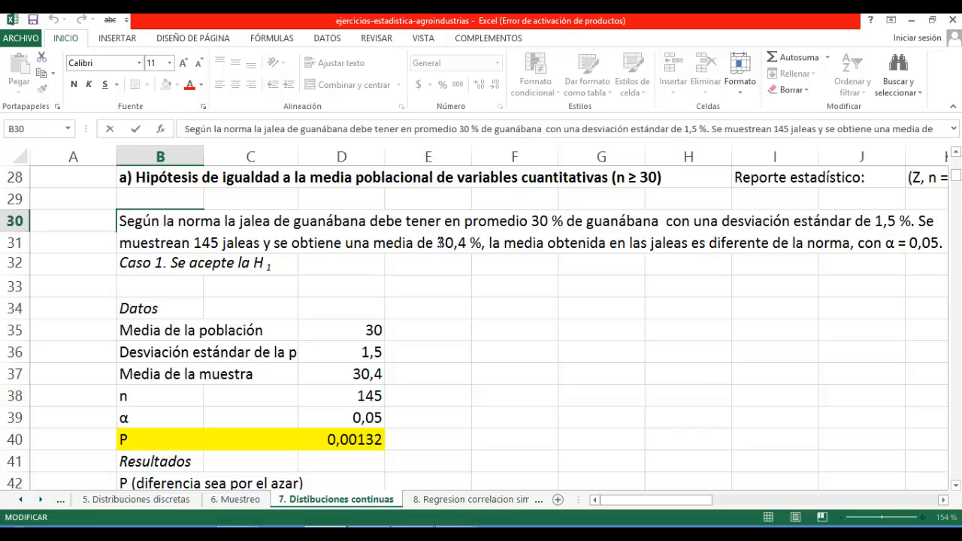
pyautogui.moveTo(438, 242); pyautogui.dragTo(469, 241)
pyautogui.click(420, 352)
pyautogui.click(373, 439)
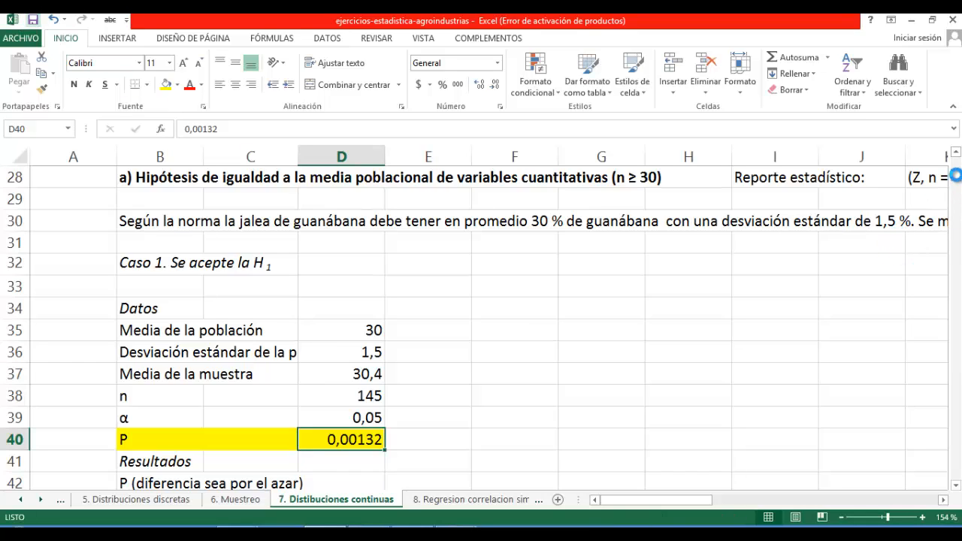
# Go to the Caso 2 data, check the population mean in R35, and highlight the sample mean in R37 yellow.
pyautogui.moveTo(955, 175); pyautogui.dragTo(955, 178)
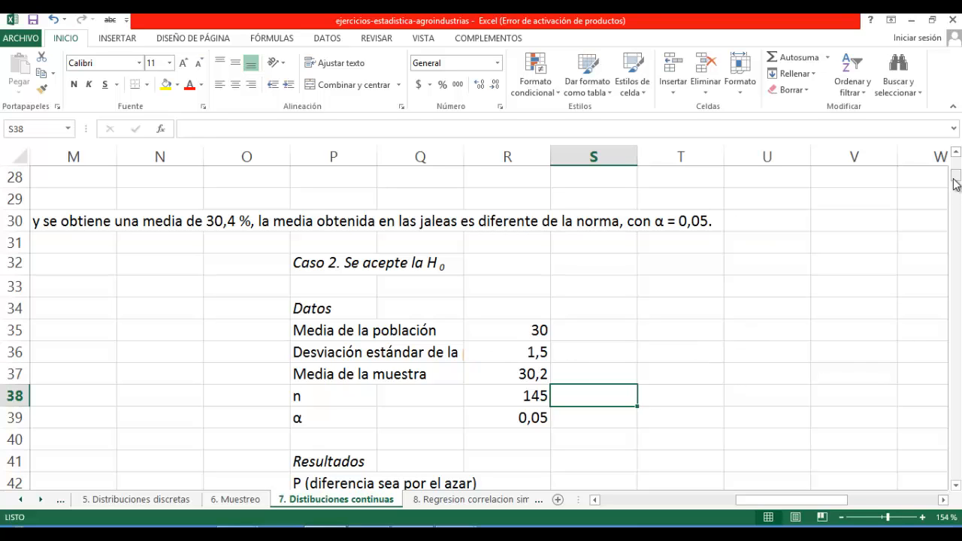
pyautogui.moveTo(954, 182); pyautogui.dragTo(956, 186)
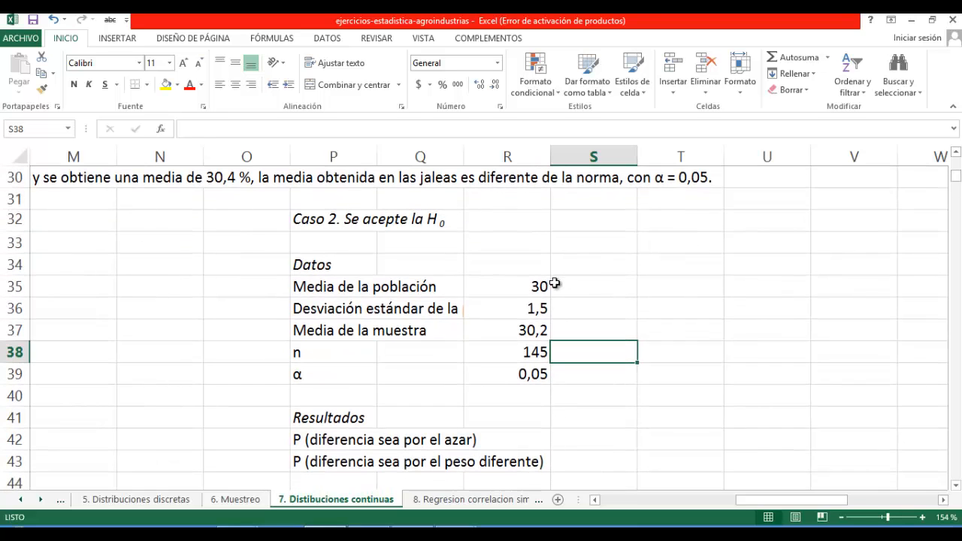
pyautogui.click(540, 284)
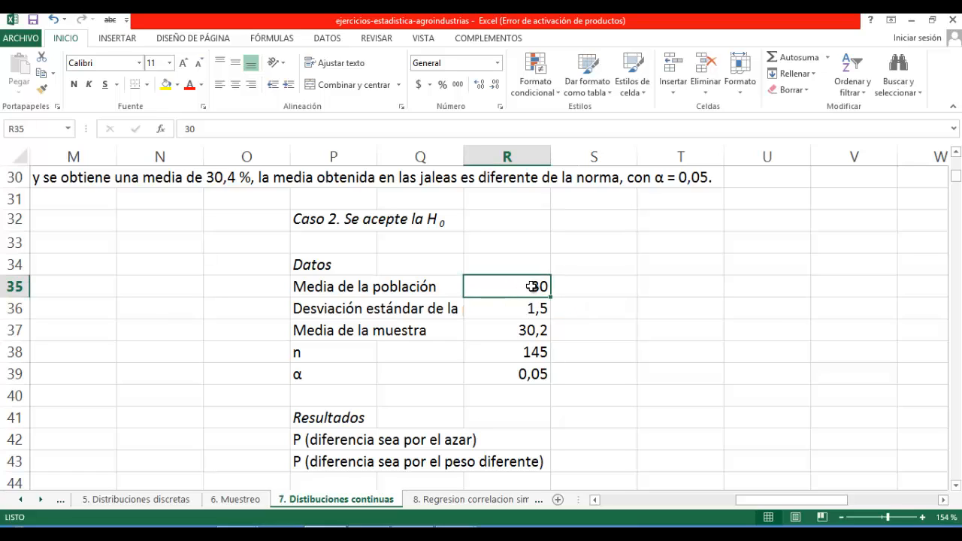
pyautogui.click(536, 330)
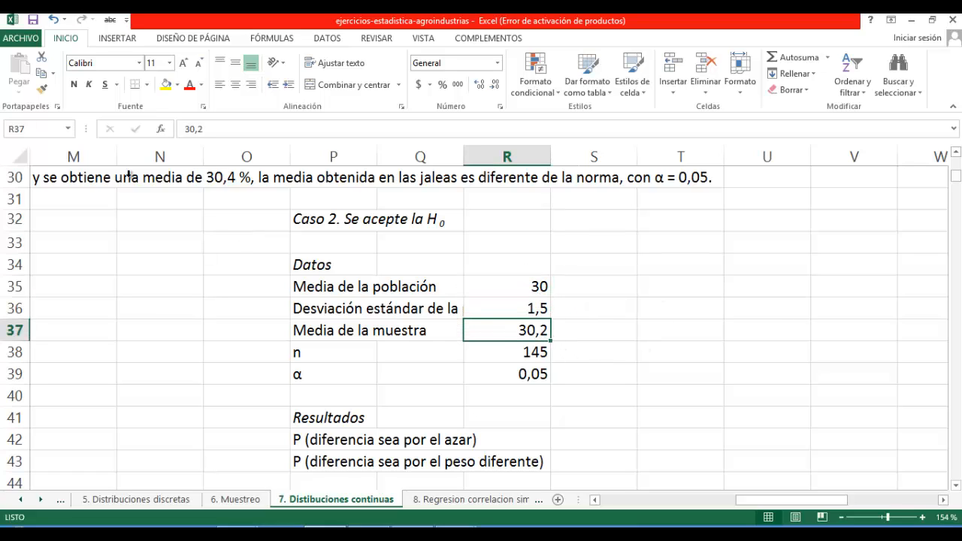
pyautogui.click(166, 84)
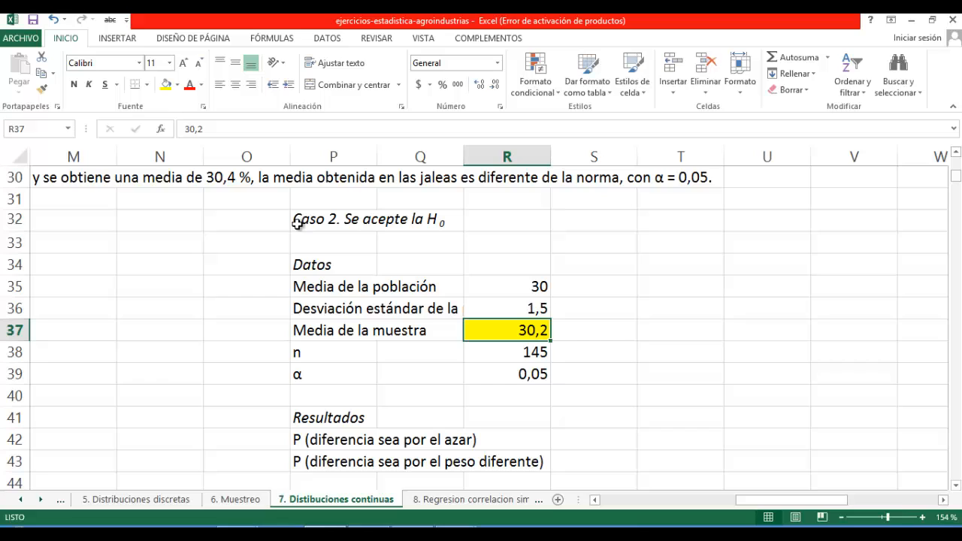
pyautogui.click(601, 329)
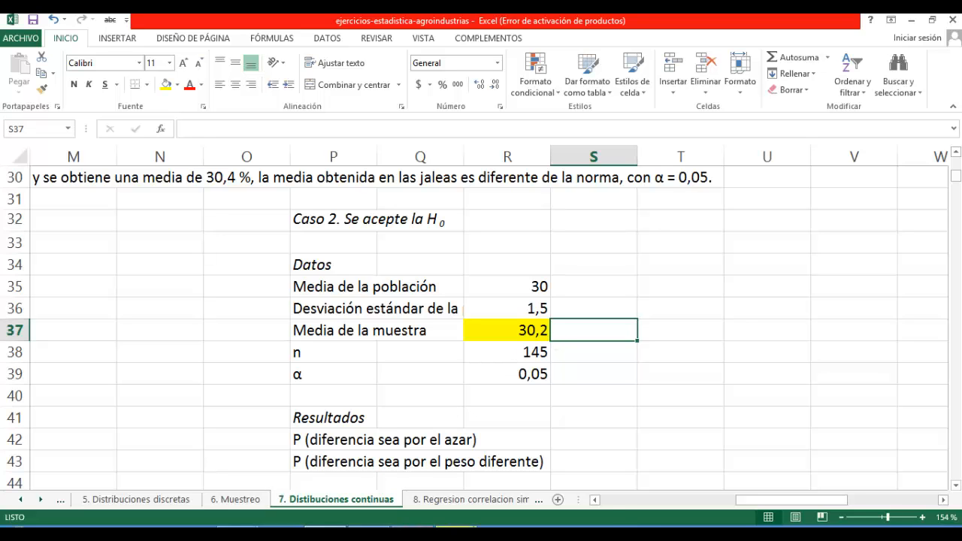
# Switch to Winstats, move the Z-test dialog clear of the Caso 2 values, and rerun the two-tailed test with sample mean 30.2.
pyautogui.moveTo(528, 511)
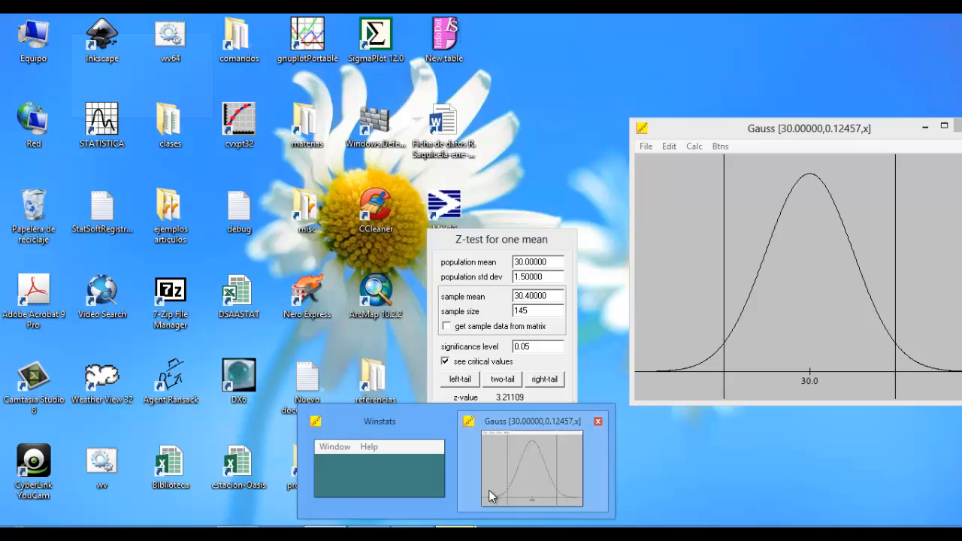
pyautogui.click(490, 490)
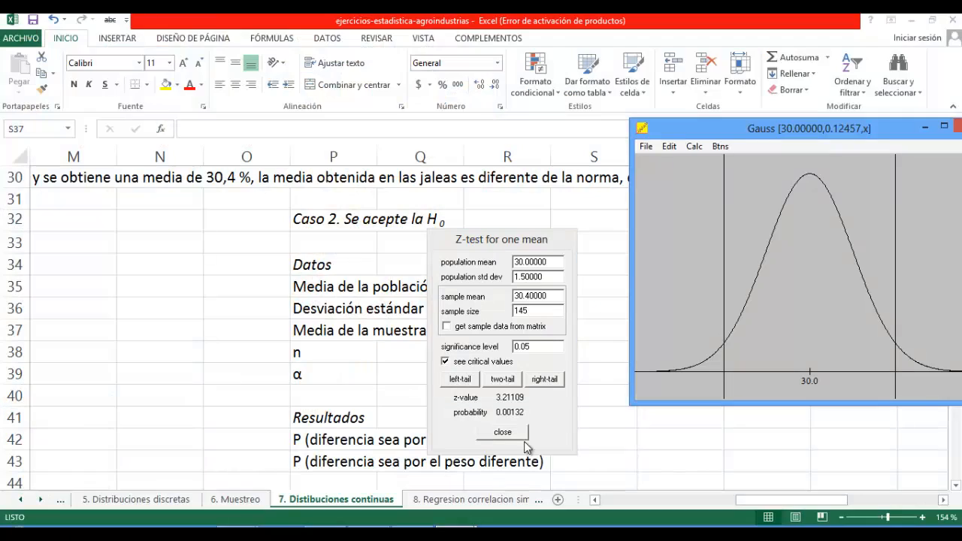
pyautogui.moveTo(522, 246); pyautogui.dragTo(406, 260)
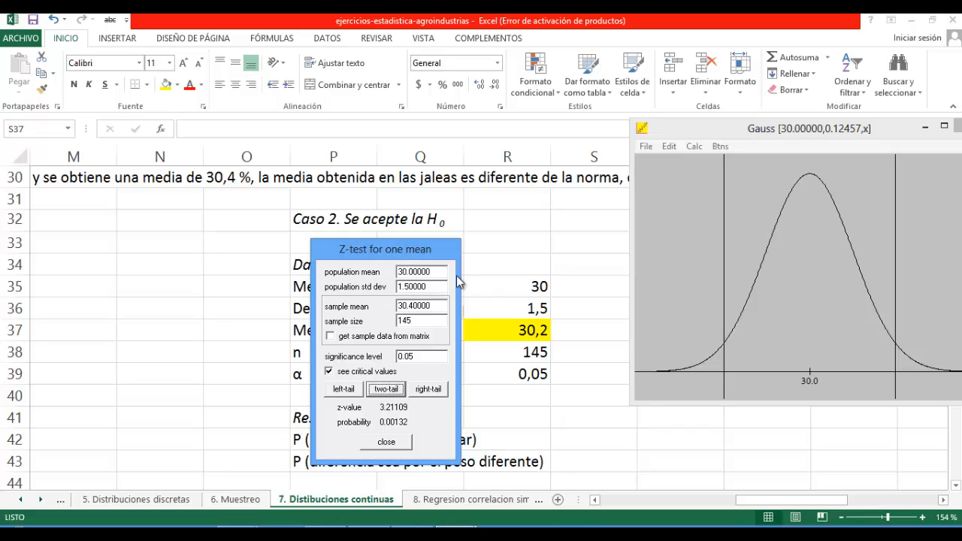
pyautogui.click(411, 308)
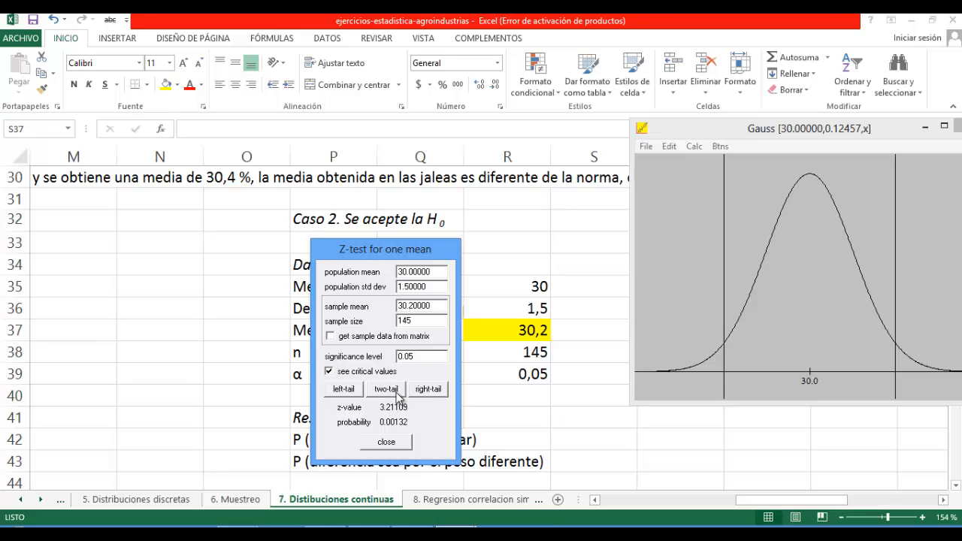
pyautogui.click(397, 396)
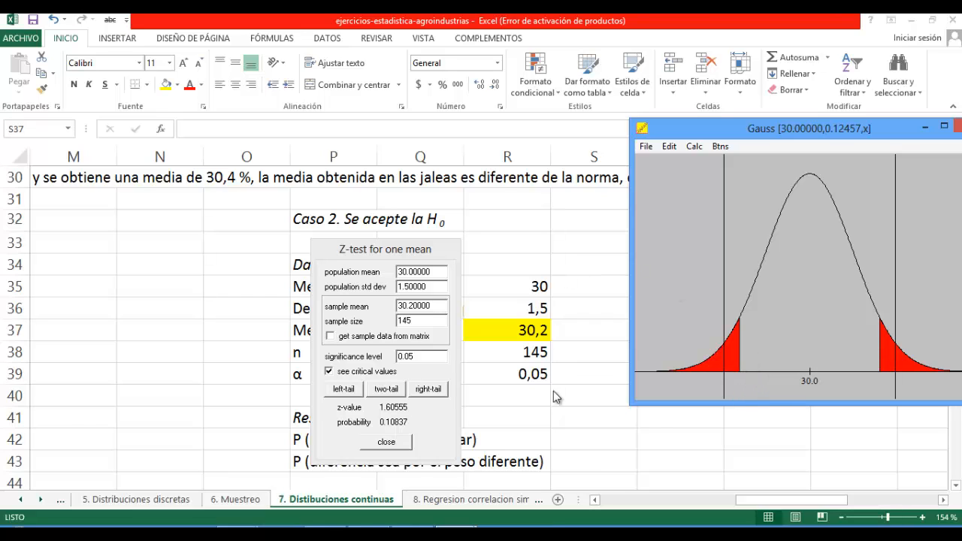
# Return to Excel, enter the Caso 2 P value 0,1084 in R40, and highlight P40:R40 yellow.
pyautogui.click(558, 414)
pyautogui.click(335, 400)
pyautogui.click(524, 400)
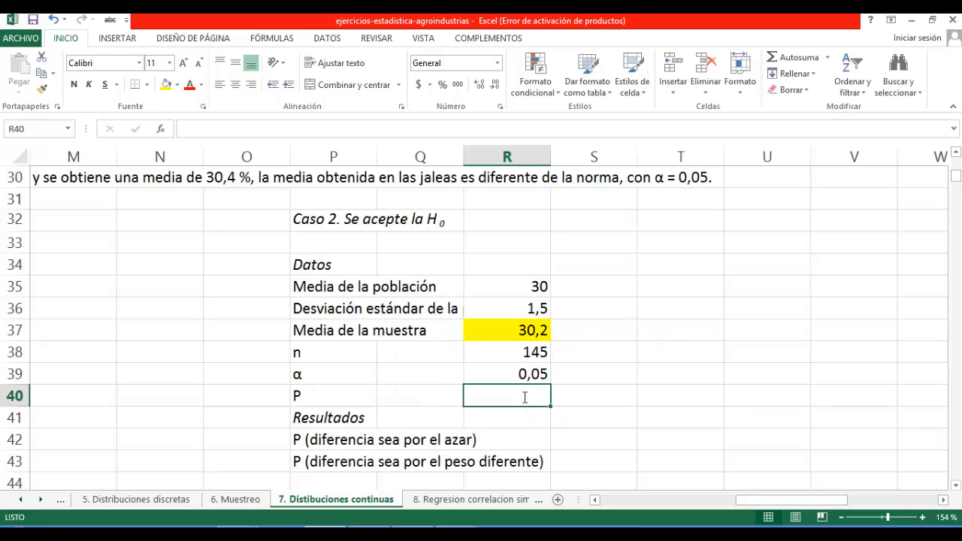
pyautogui.write('0,')
pyautogui.write('1084')
pyautogui.moveTo(334, 396); pyautogui.dragTo(503, 397)
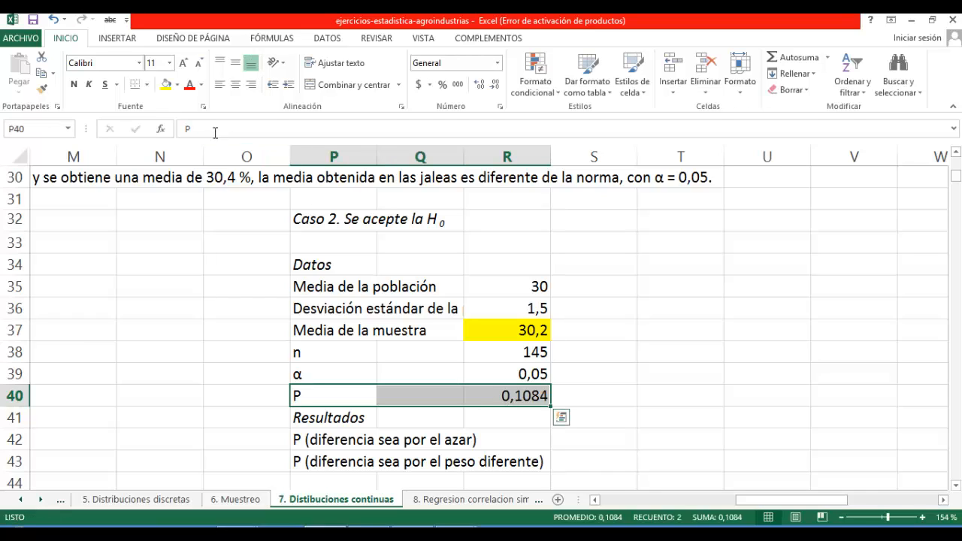
pyautogui.click(166, 84)
# Save the workbook and compare the Caso 2 technical hypotheses H0 in P47 and H1 in P48 with the P value.
pyautogui.moveTo(954, 184); pyautogui.dragTo(955, 192)
pyautogui.click(344, 350)
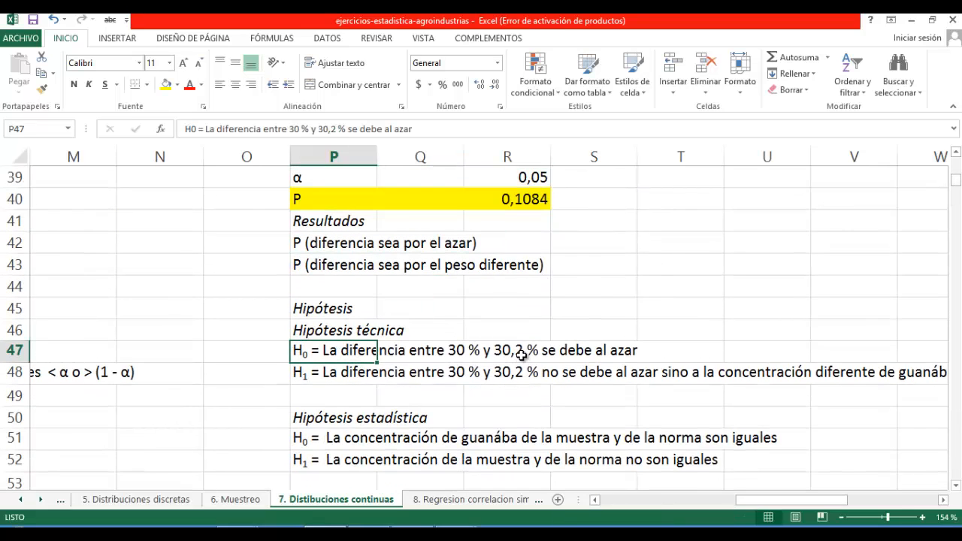
pyautogui.click(33, 20)
pyautogui.moveTo(955, 181); pyautogui.dragTo(958, 180)
pyautogui.click(335, 373)
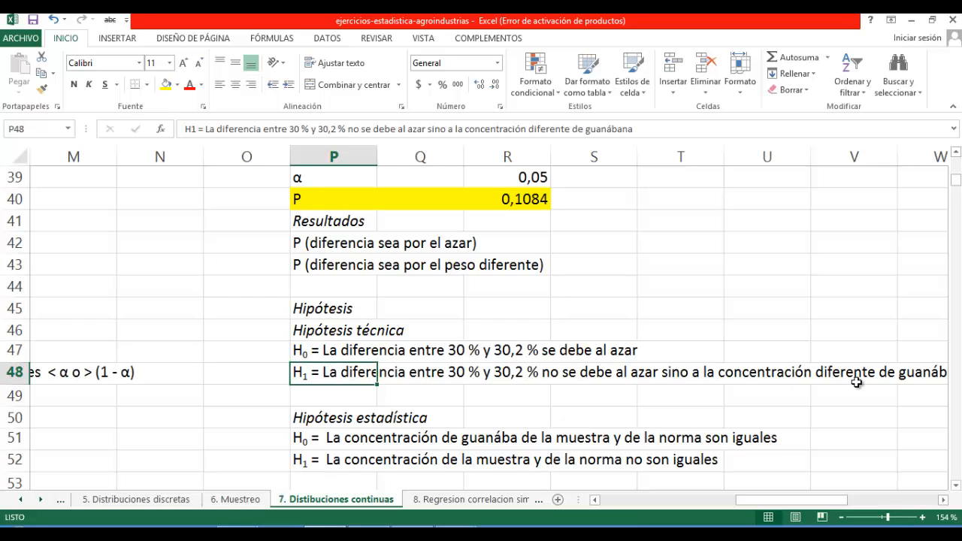
pyautogui.click(348, 348)
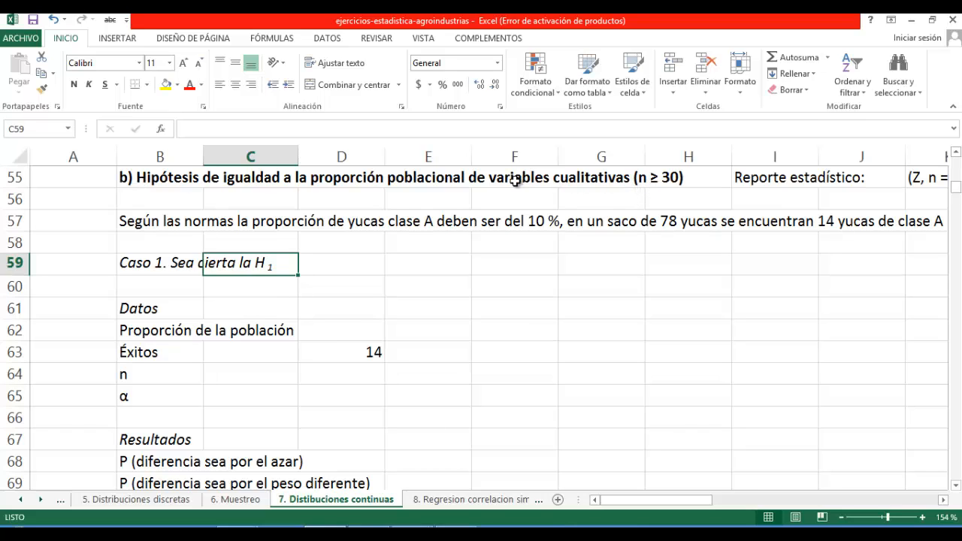
# Read the full exercise statement on class A yucas in B57, marking the words "clase A".
pyautogui.click(148, 221)
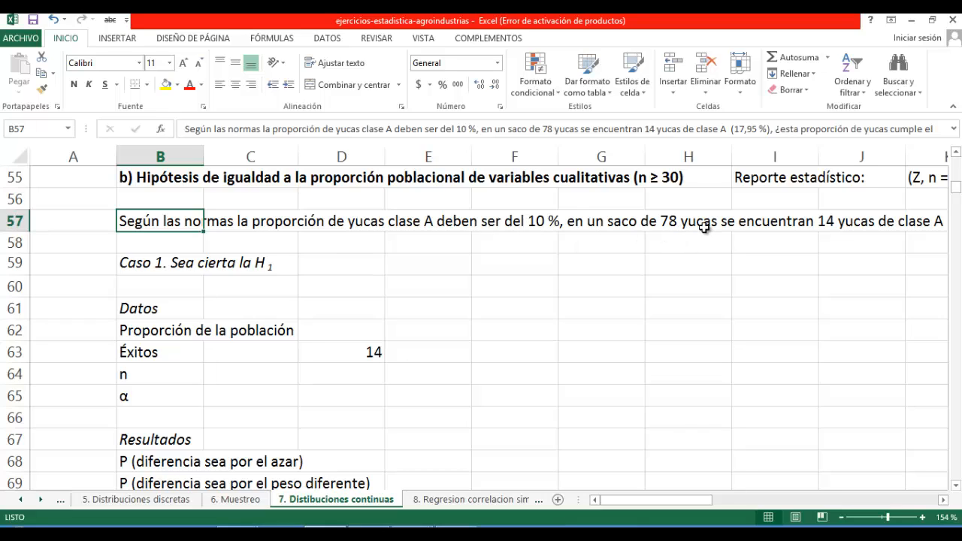
pyautogui.doubleClick(130, 222)
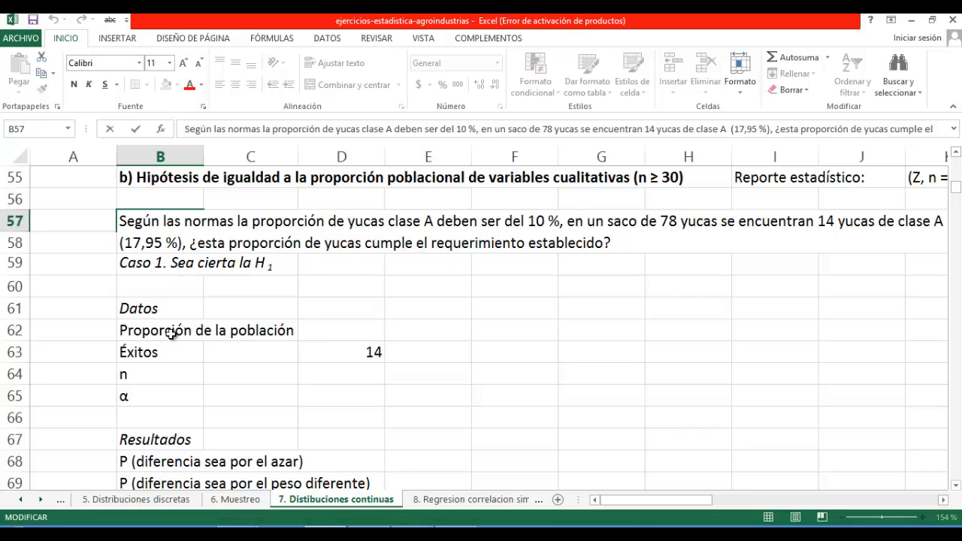
pyautogui.moveTo(433, 218)
pyautogui.mouseDown()
pyautogui.moveTo(421, 216)
pyautogui.moveTo(433, 219)
pyautogui.mouseUp()
pyautogui.click(426, 220)
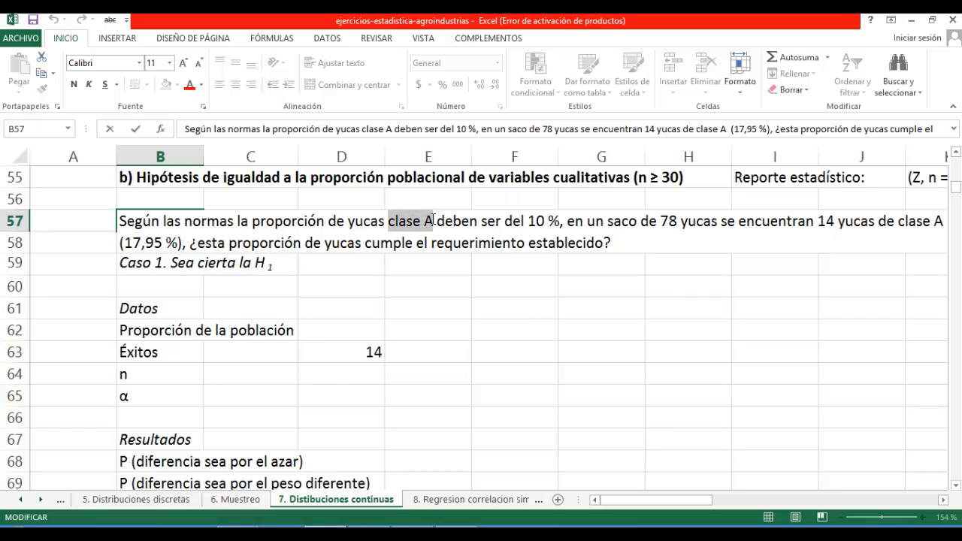
pyautogui.click(236, 272)
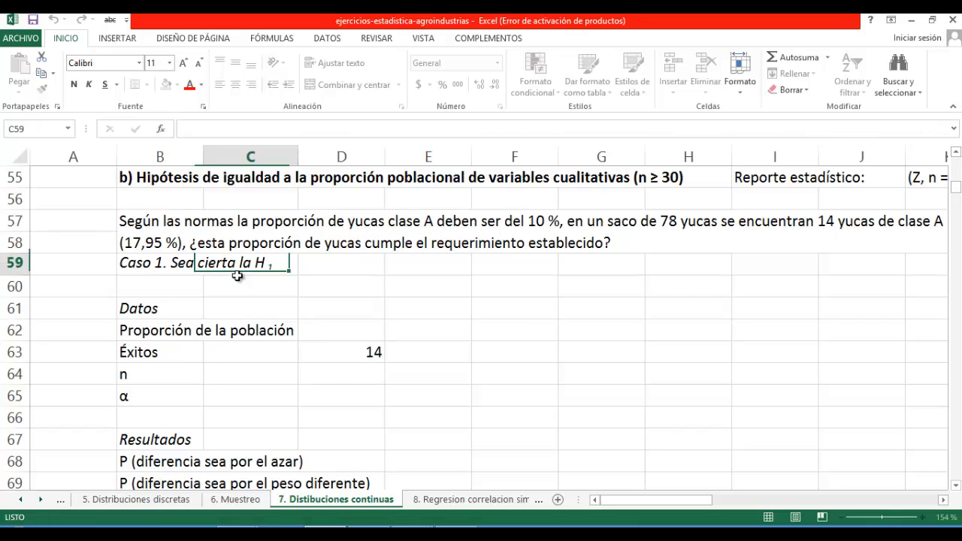
# Enter 0,1 as the population proportion in D62 of the yuca Caso 1 data.
pyautogui.click(180, 325)
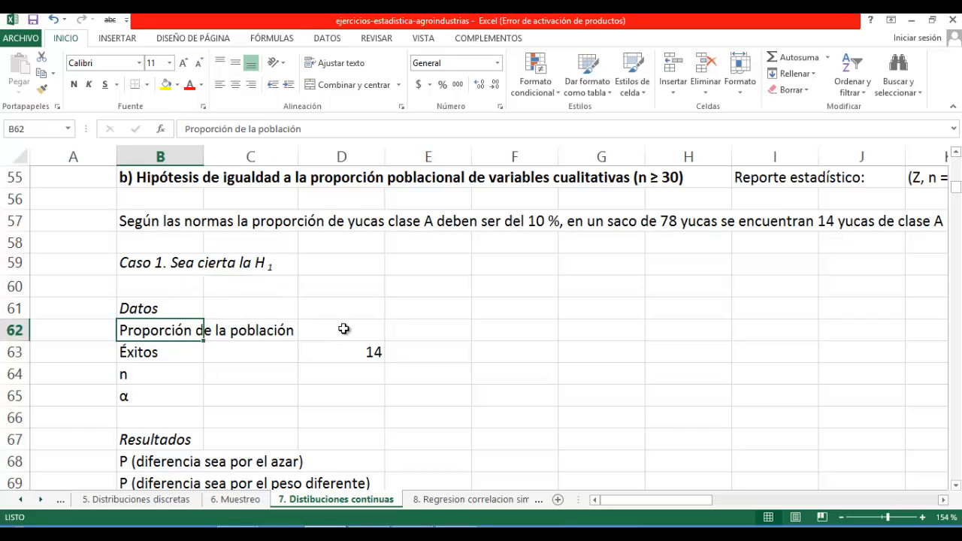
pyautogui.click(343, 330)
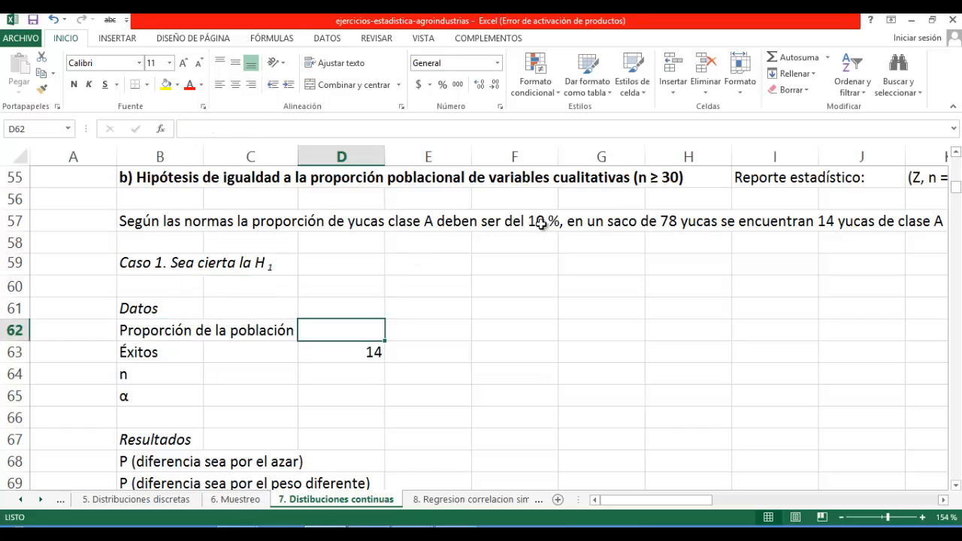
pyautogui.write('0')
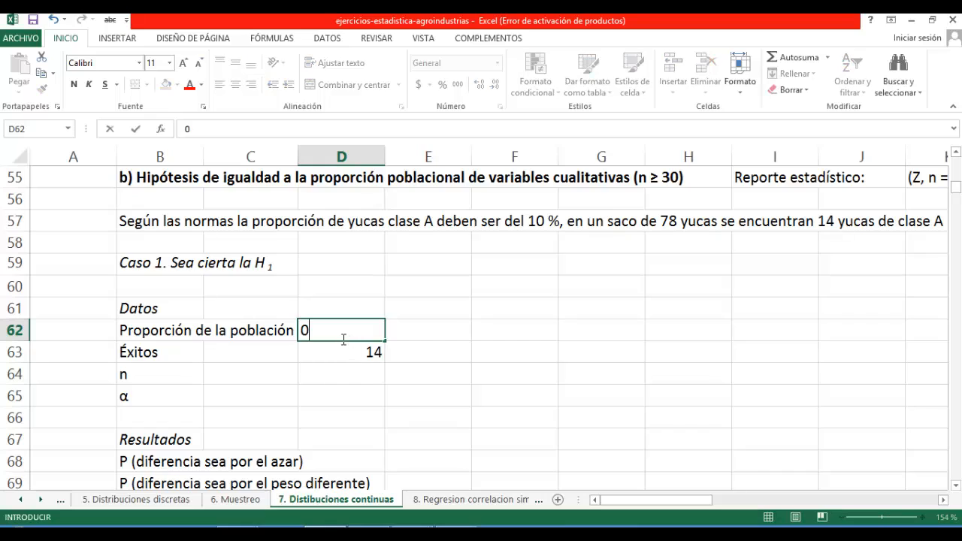
pyautogui.write(',1')
pyautogui.press('Return')
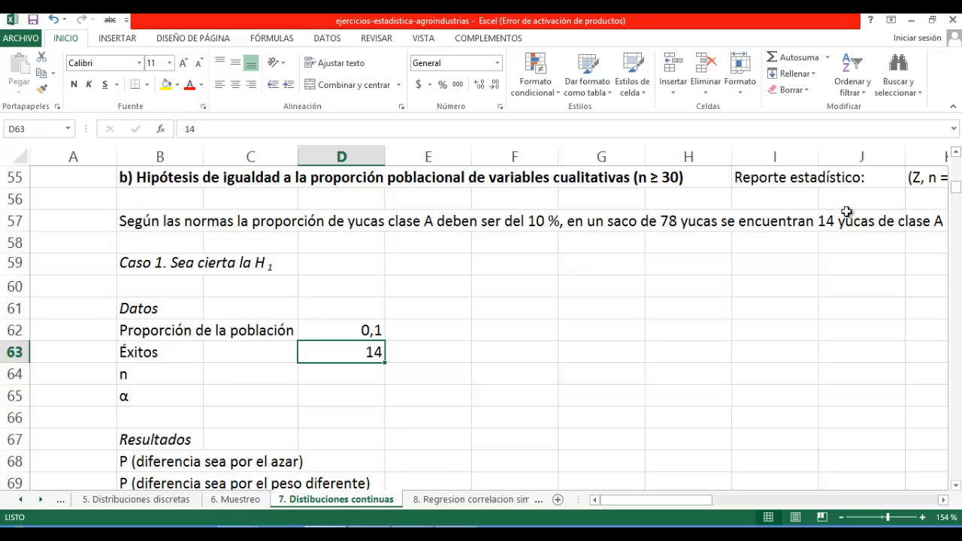
# Check the proportion and the successes in D62 and D63, and enter 78 as the sample size n in D64.
pyautogui.click(346, 334)
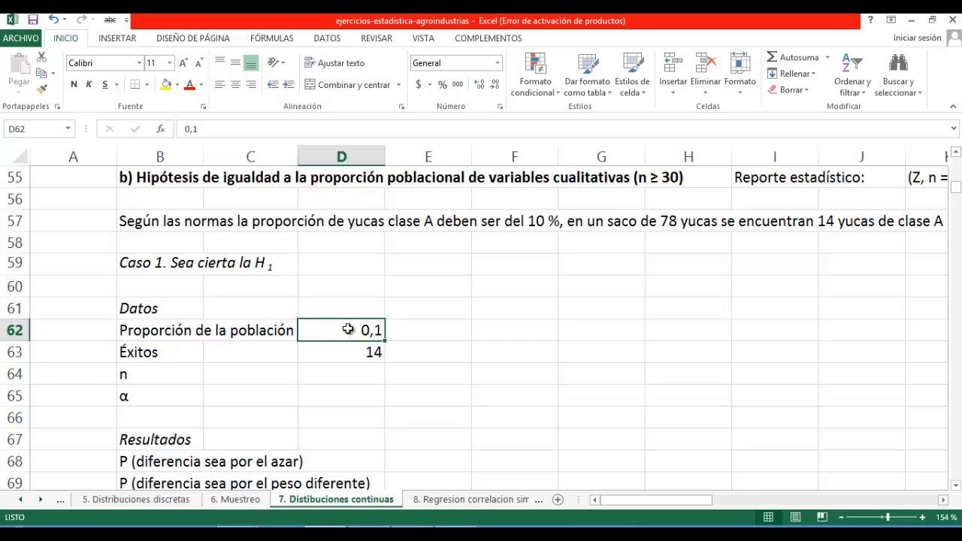
pyautogui.click(344, 350)
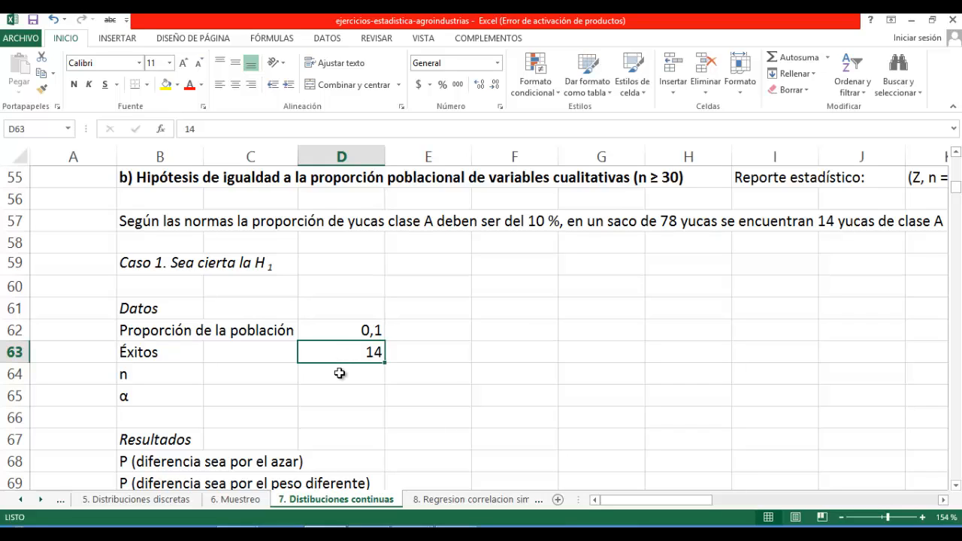
pyautogui.click(341, 372)
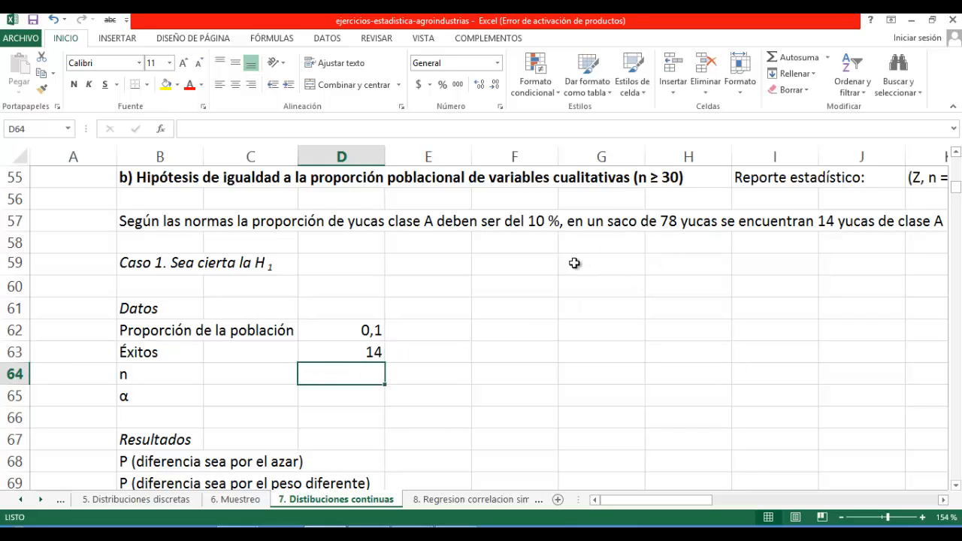
pyautogui.write('78')
pyautogui.press('Return')
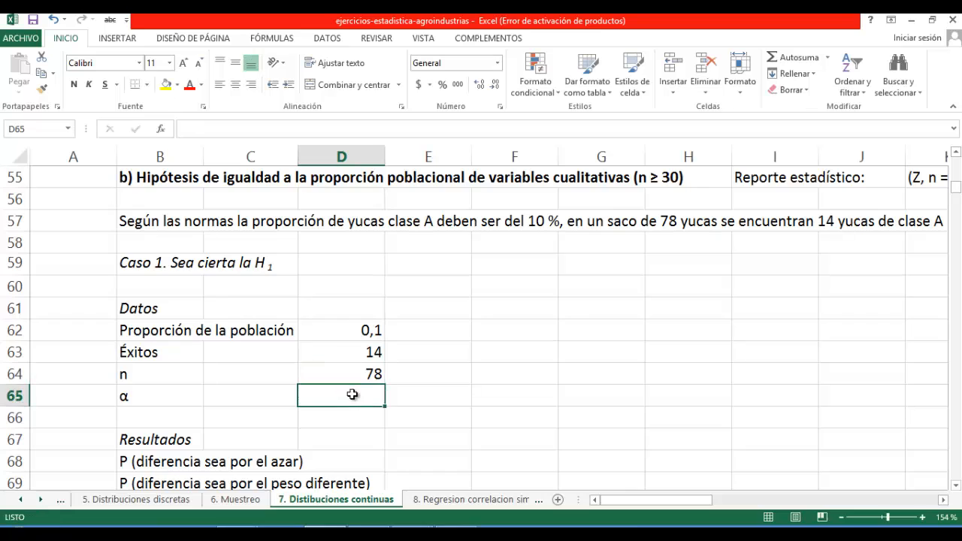
# Recheck the B57 statement for a significance level, enter 0,05 as α in D65, and save the workbook.
pyautogui.doubleClick(143, 223)
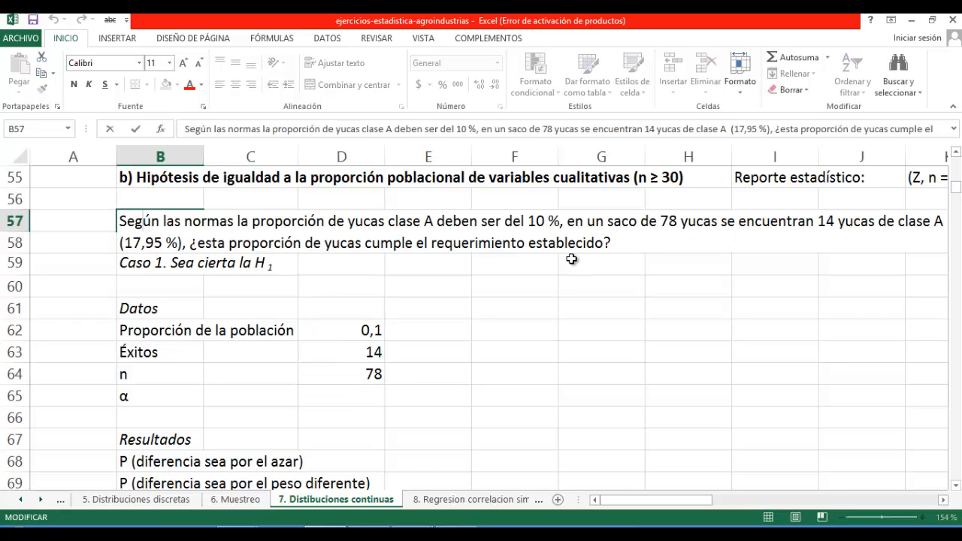
pyautogui.click(519, 290)
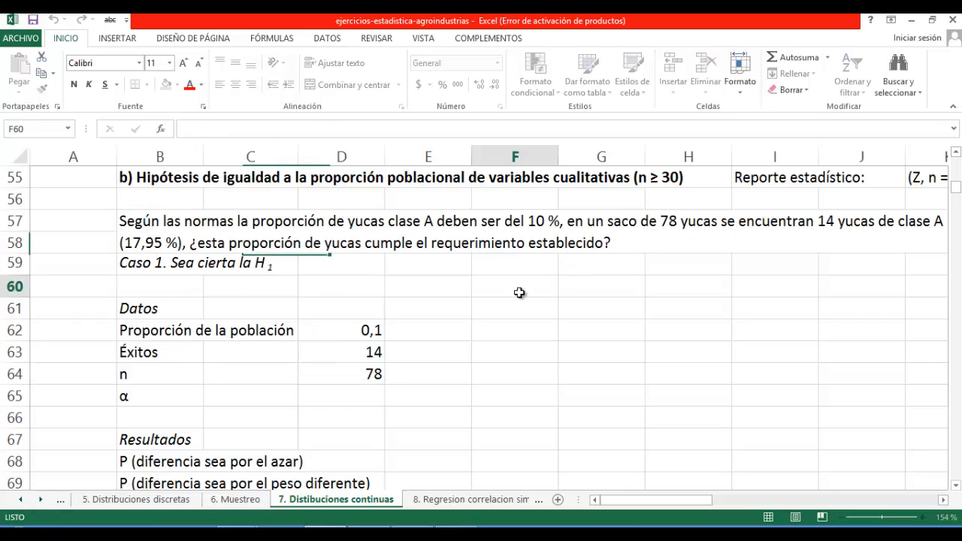
pyautogui.click(361, 390)
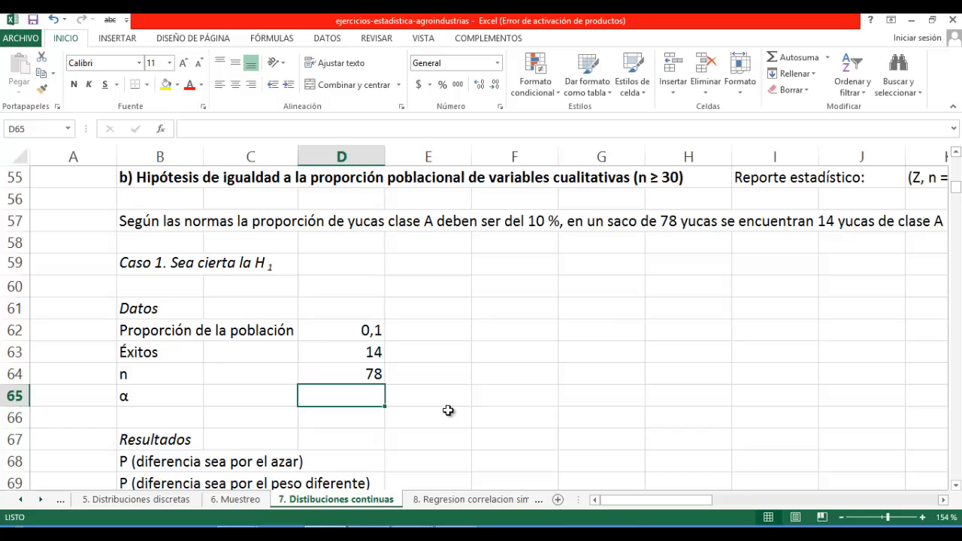
pyautogui.write('0,05')
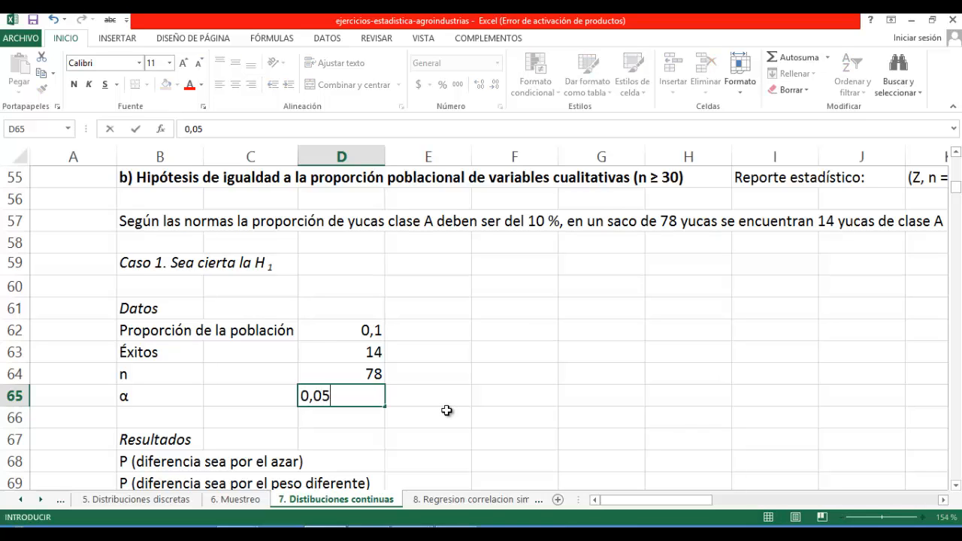
pyautogui.press('Return')
pyautogui.click(374, 396)
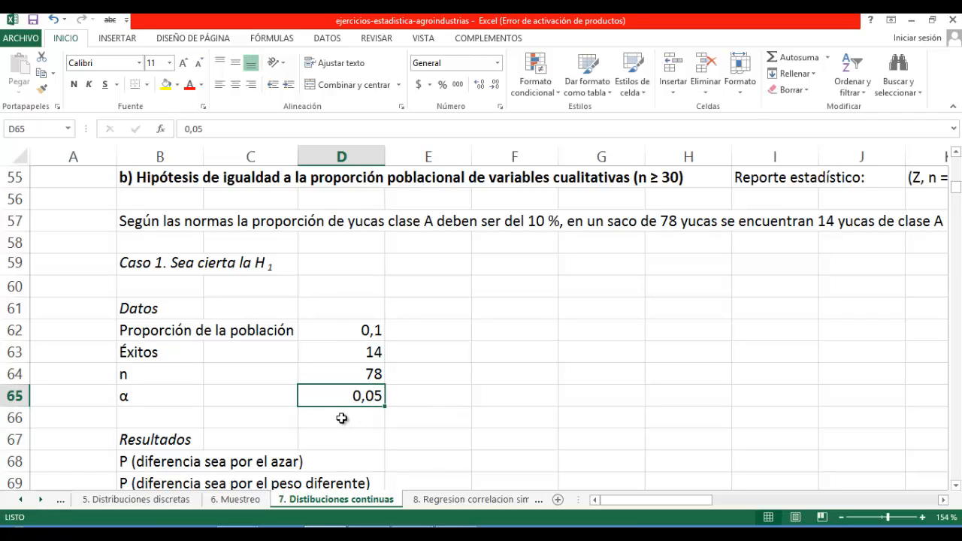
pyautogui.click(33, 19)
# Add the label P in B66 below the α row and select D66 beside it.
pyautogui.click(138, 396)
pyautogui.moveTo(217, 395); pyautogui.dragTo(333, 393)
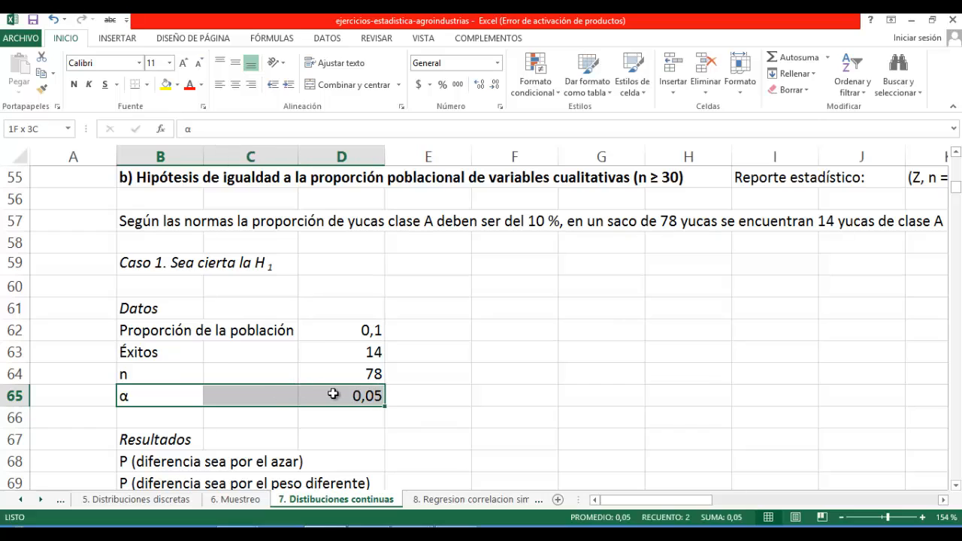
pyautogui.click(161, 418)
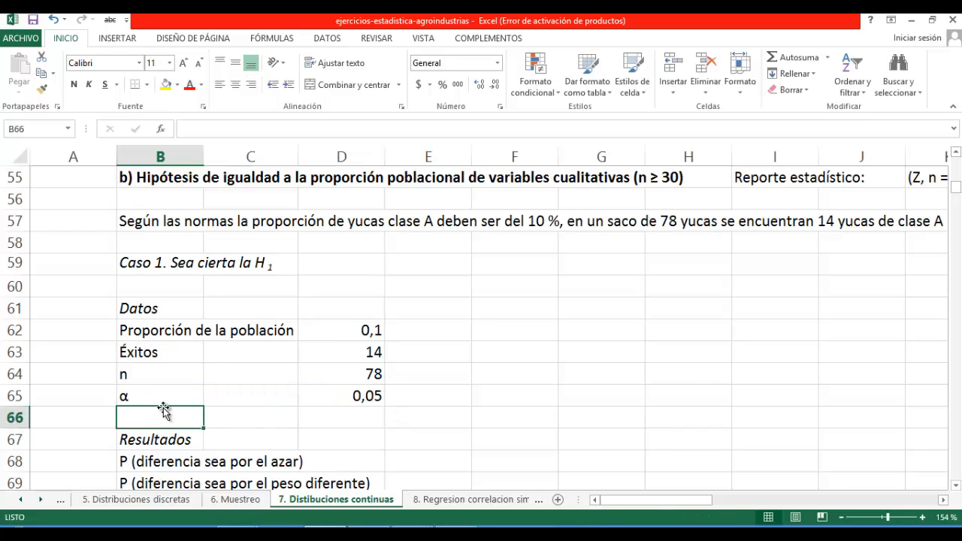
pyautogui.write('P')
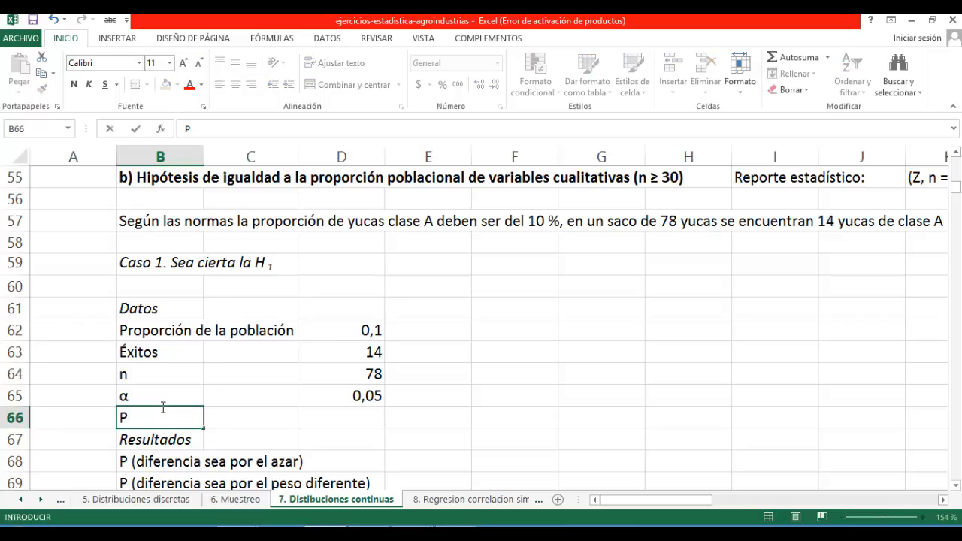
pyautogui.scroll(-2, 144, 408)
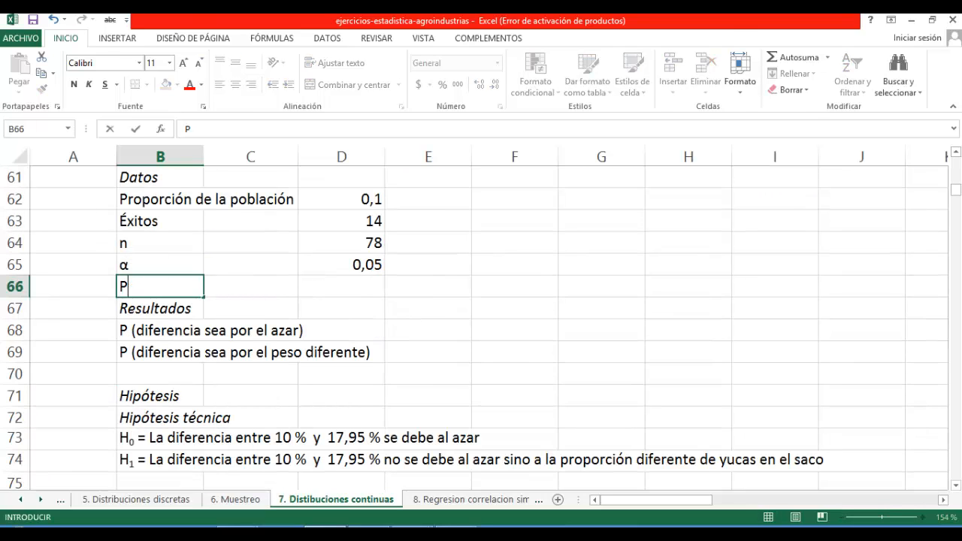
pyautogui.scroll(-1, 143, 408)
pyautogui.click(363, 292)
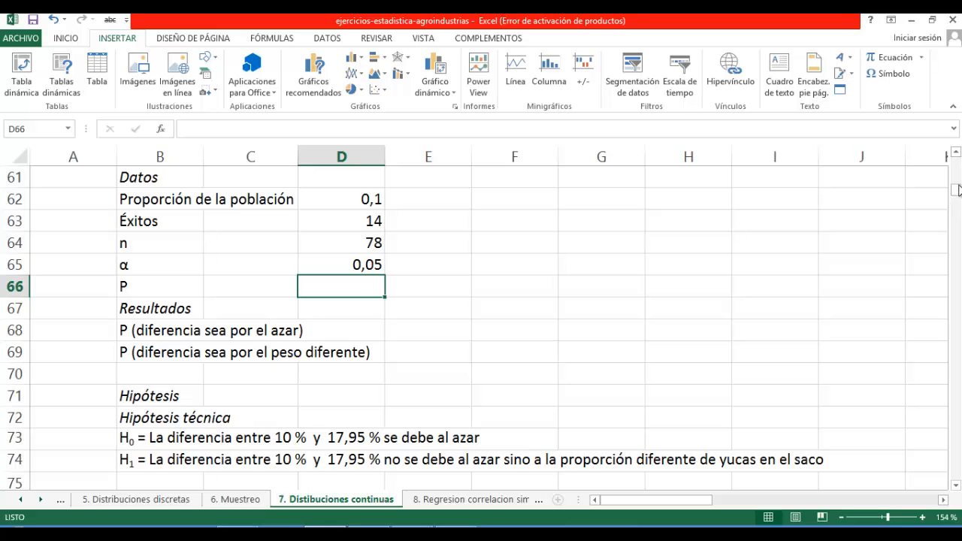
# Reread the full B57 yuca exercise statement and section b) heading, comparing the stated proportions and counts with the Caso 1 data.
pyautogui.moveTo(959, 189); pyautogui.dragTo(958, 188)
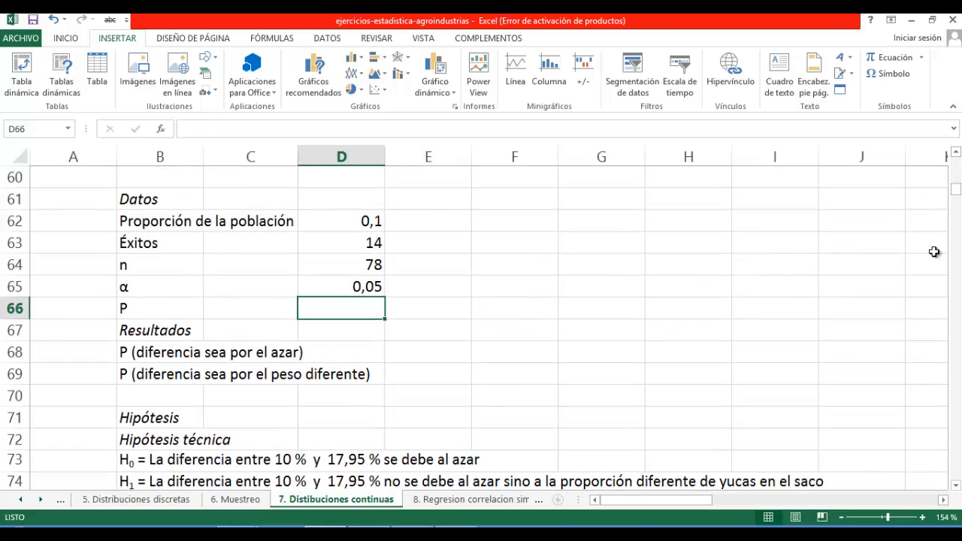
pyautogui.click(955, 152)
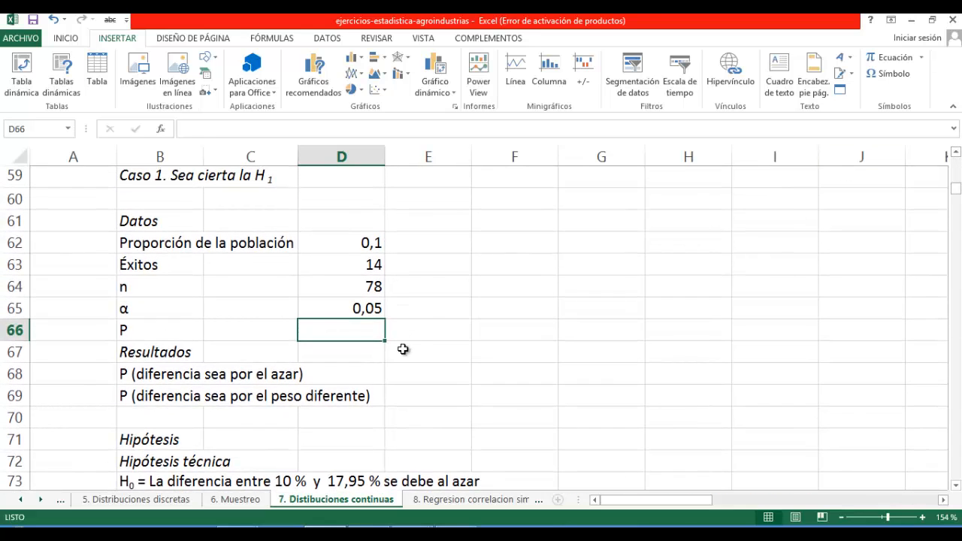
pyautogui.click(956, 152)
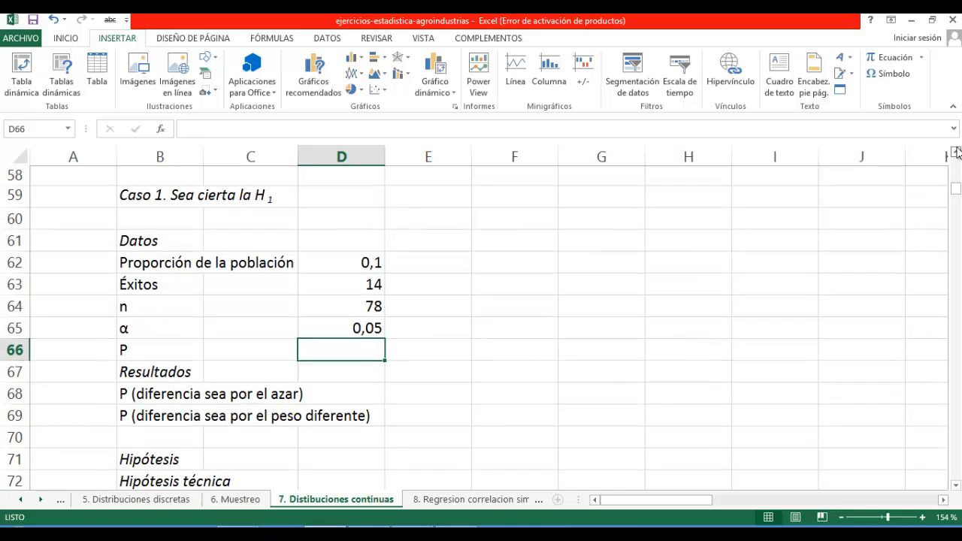
pyautogui.click(549, 198)
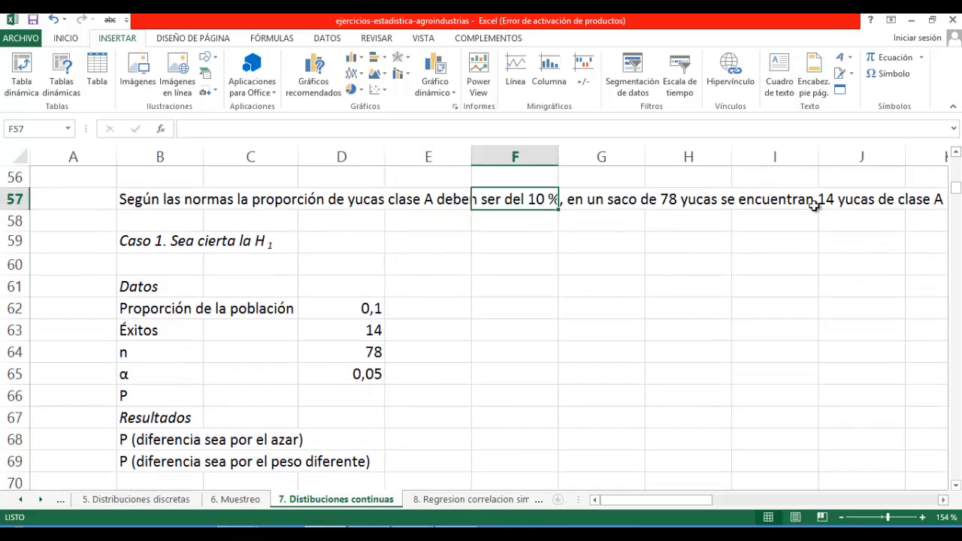
pyautogui.doubleClick(143, 206)
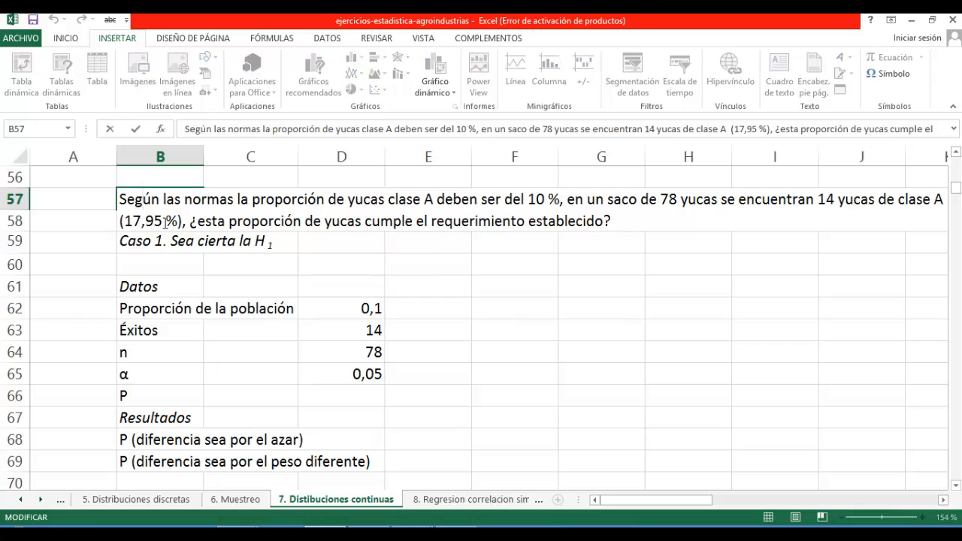
pyautogui.click(450, 337)
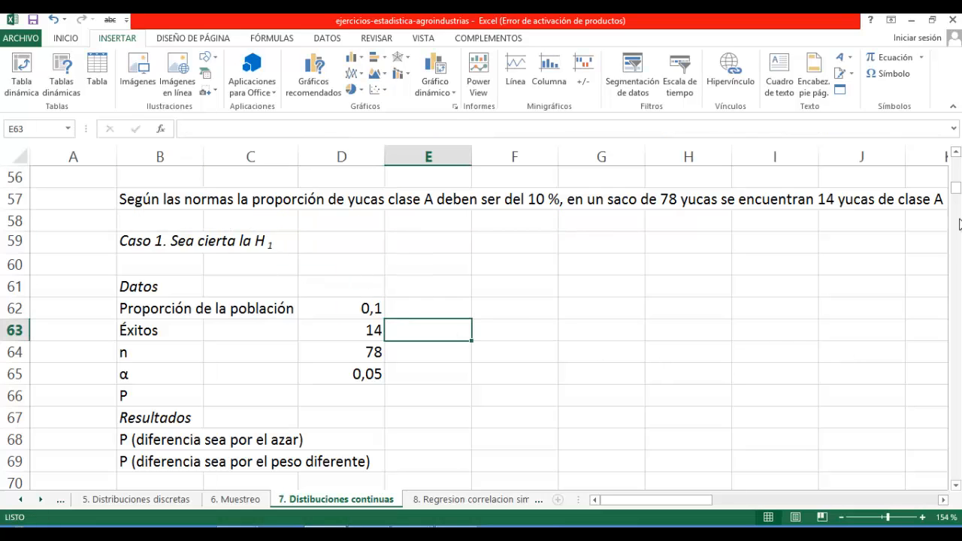
pyautogui.moveTo(957, 190); pyautogui.dragTo(957, 185)
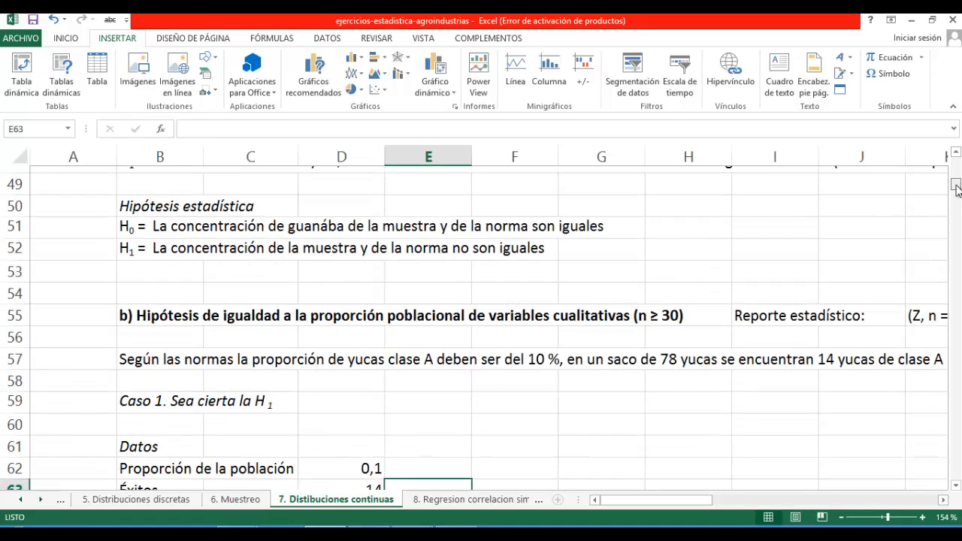
pyautogui.doubleClick(161, 353)
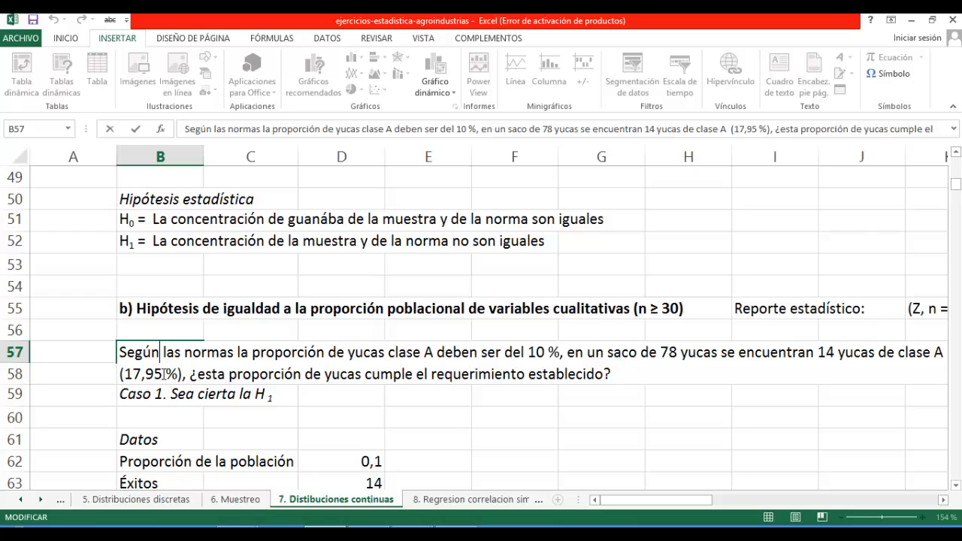
# Leave the B57 statement unchanged, switch to the Winstats Gauss window and open the significance test for one proportion.
pyautogui.click(504, 398)
pyautogui.scroll(-2, 739, 476)
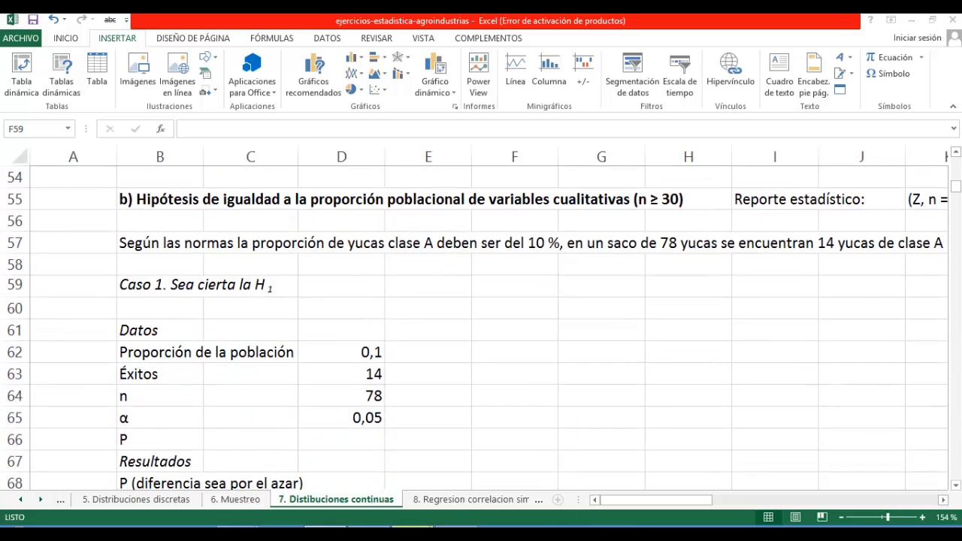
pyautogui.click(464, 499)
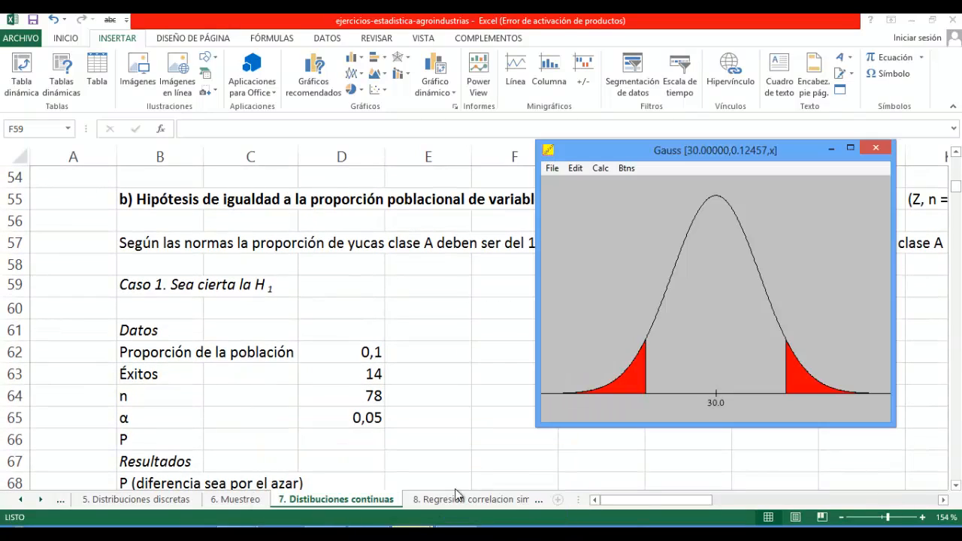
pyautogui.click(601, 168)
pyautogui.moveTo(646, 272)
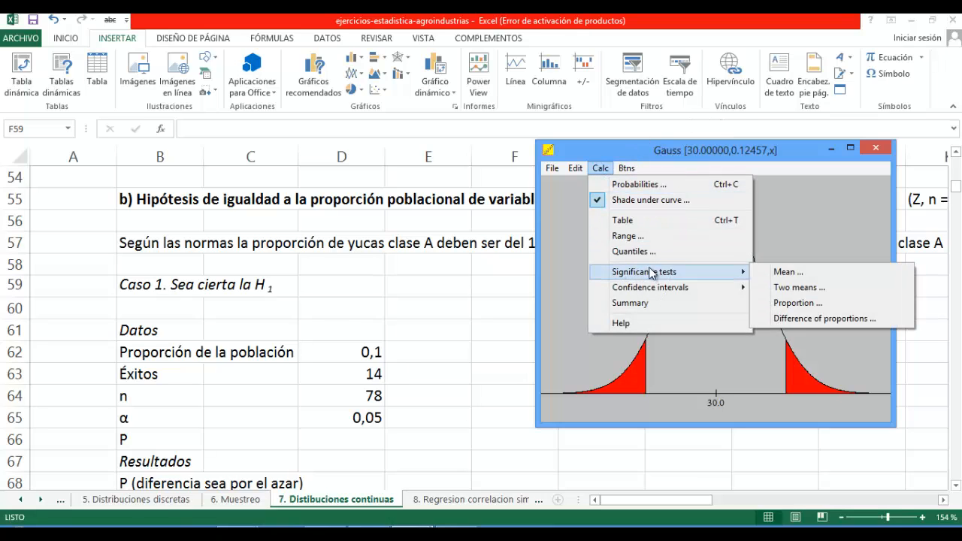
pyautogui.click(782, 303)
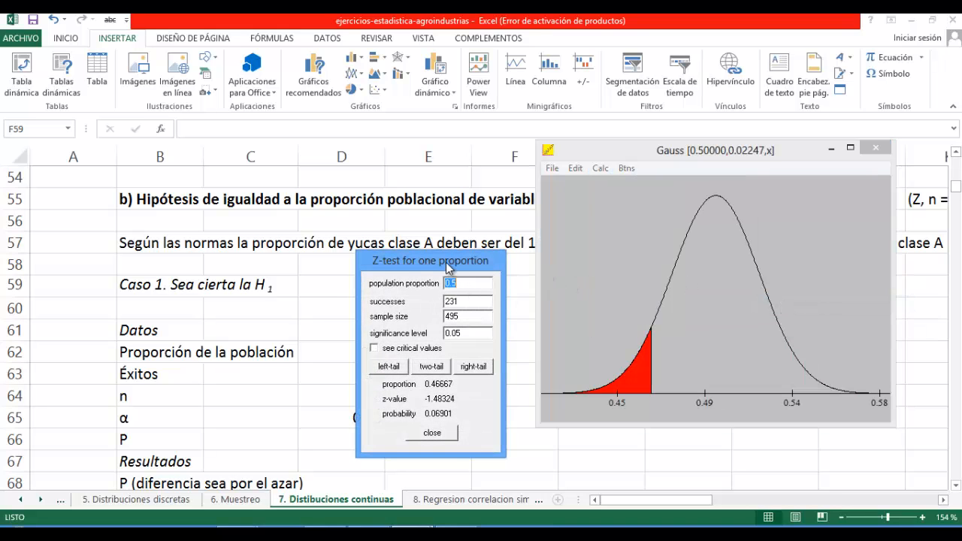
pyautogui.moveTo(465, 263); pyautogui.dragTo(504, 266)
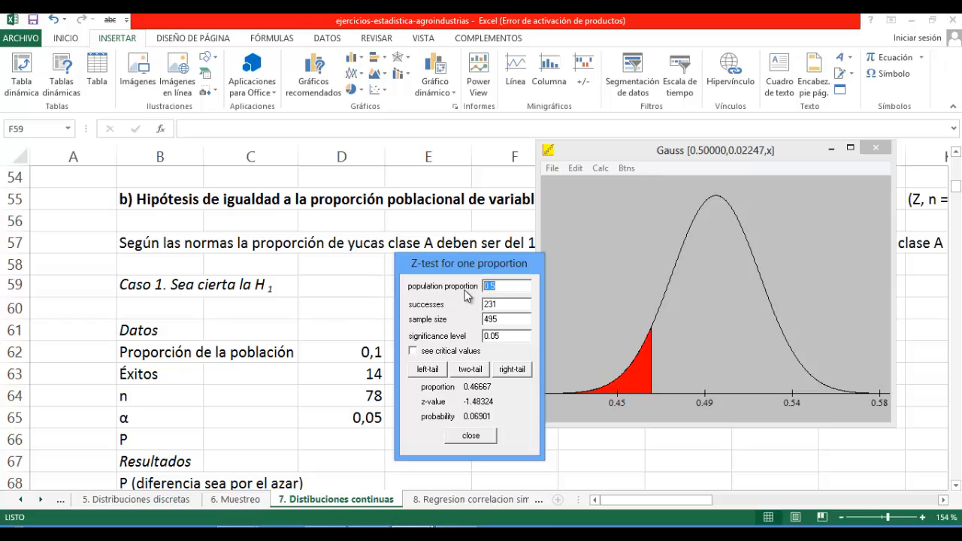
# Set the Z-test's population proportion to 0.1, successes to 14 and sample size to 78, keep significance 0.05, and show critical values.
pyautogui.click(505, 284)
pyautogui.doubleClick(507, 305)
pyautogui.write('14')
pyautogui.doubleClick(503, 319)
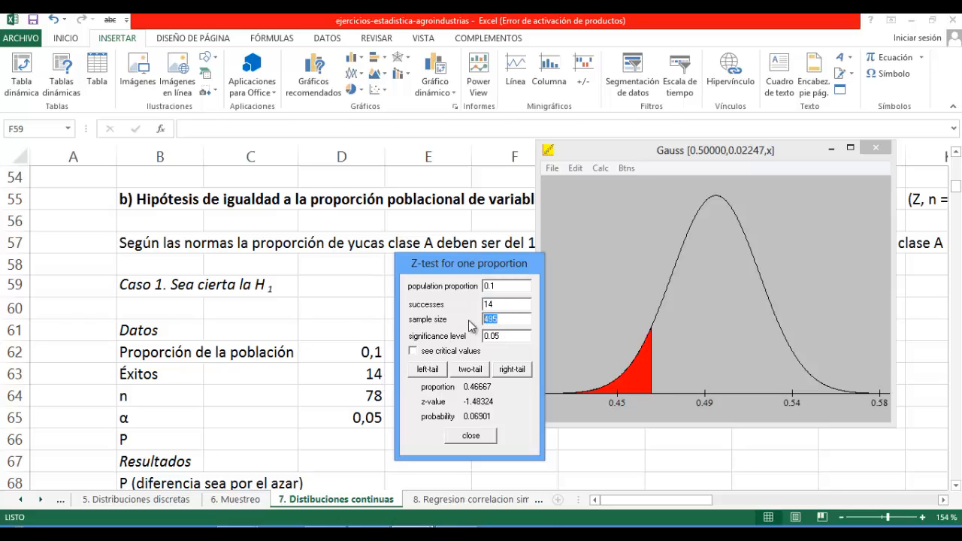
pyautogui.write('78')
pyautogui.click(509, 339)
pyautogui.click(460, 351)
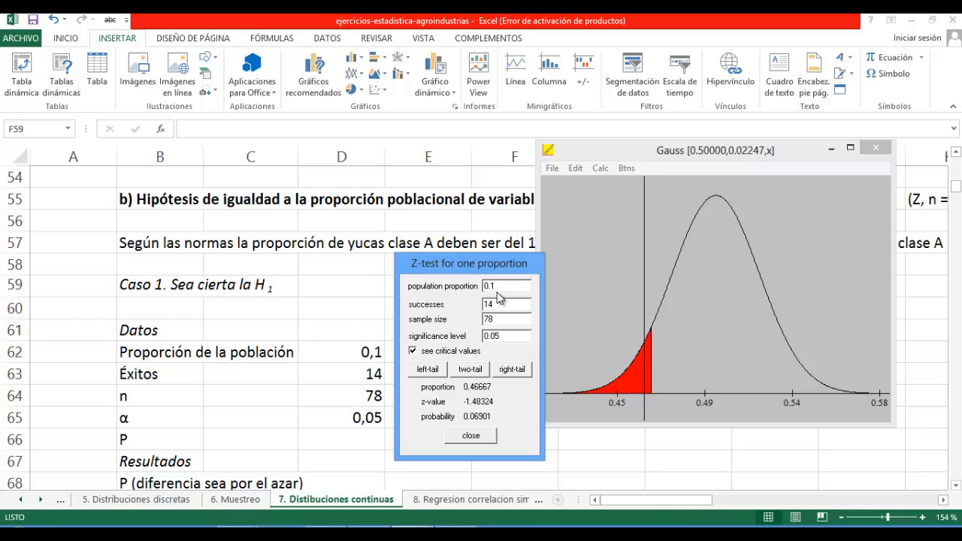
# Run the two-tail Z-test for Caso 1 and place the Gauss plot where the whole curve can be read.
pyautogui.moveTo(715, 151); pyautogui.dragTo(780, 317)
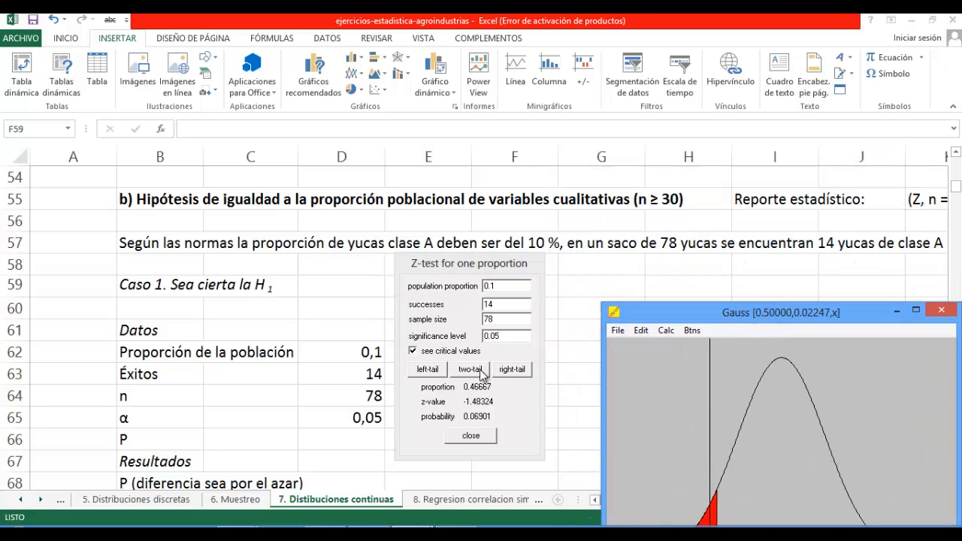
pyautogui.click(481, 373)
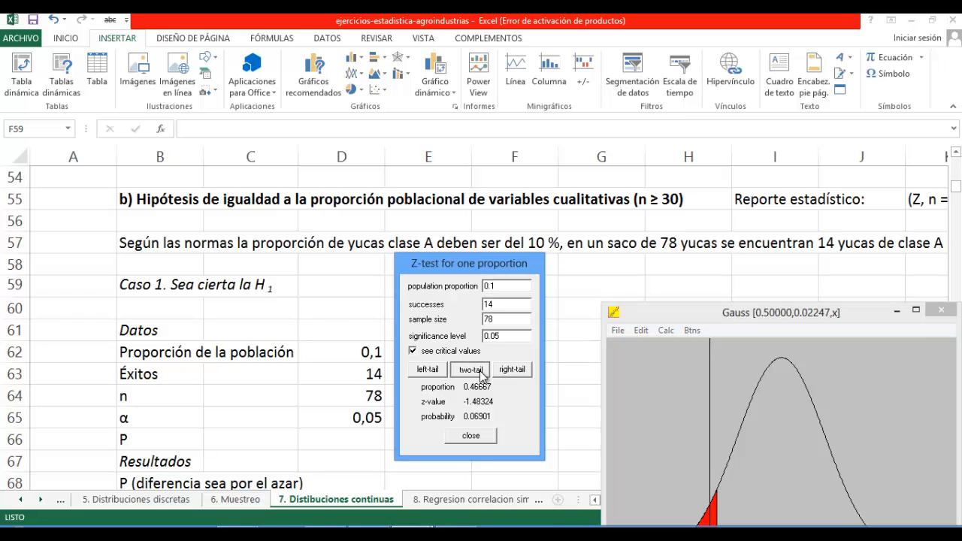
pyautogui.click(481, 374)
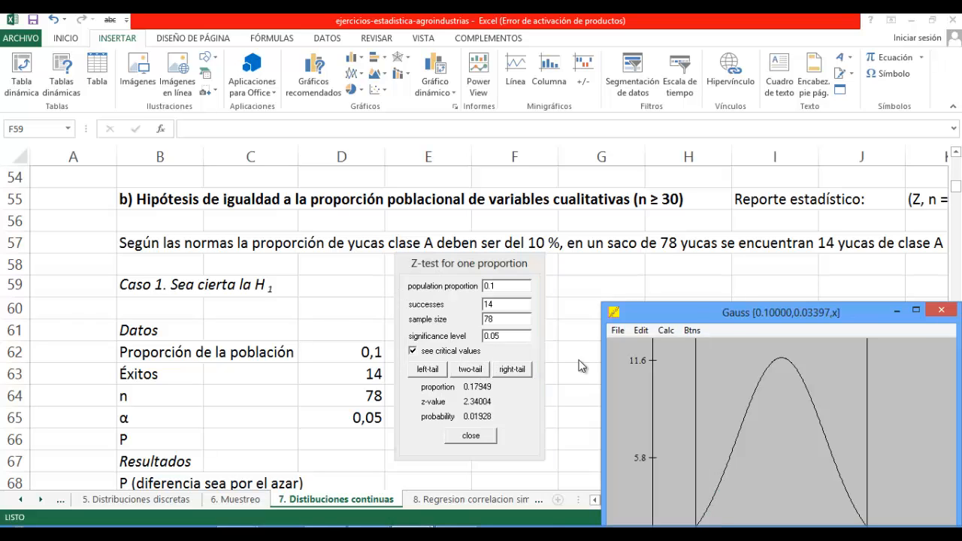
pyautogui.moveTo(691, 312); pyautogui.dragTo(690, 164)
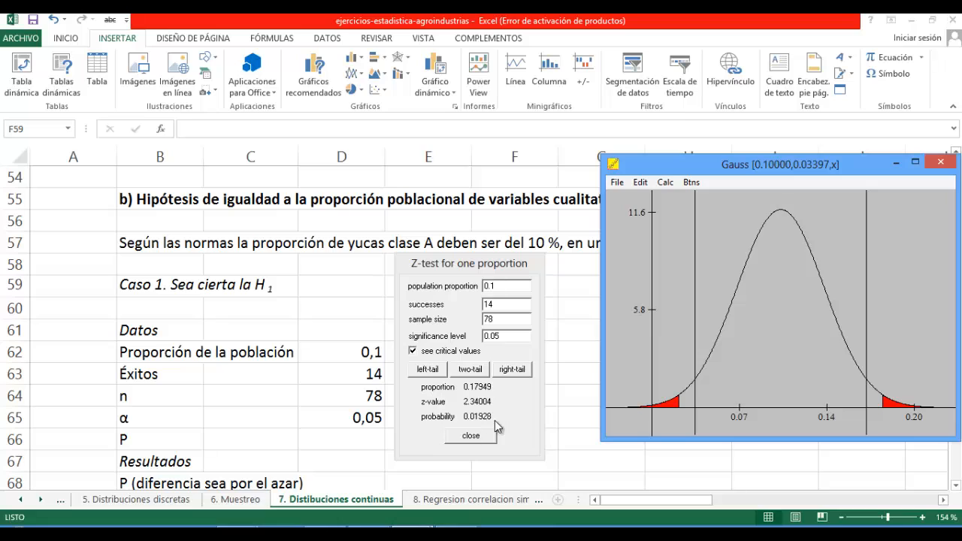
# Record the Caso 1 probability in D66 of the workbook, rounded to 0,0193.
pyautogui.click(378, 443)
pyautogui.write('0,01928')
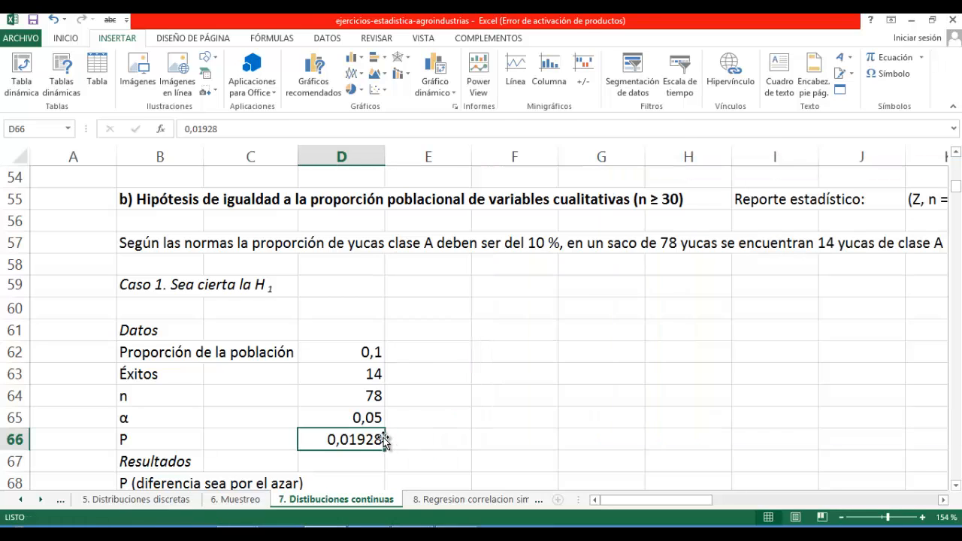
pyautogui.doubleClick(381, 442)
pyautogui.press('BackSpace')
pyautogui.press('BackSpace')
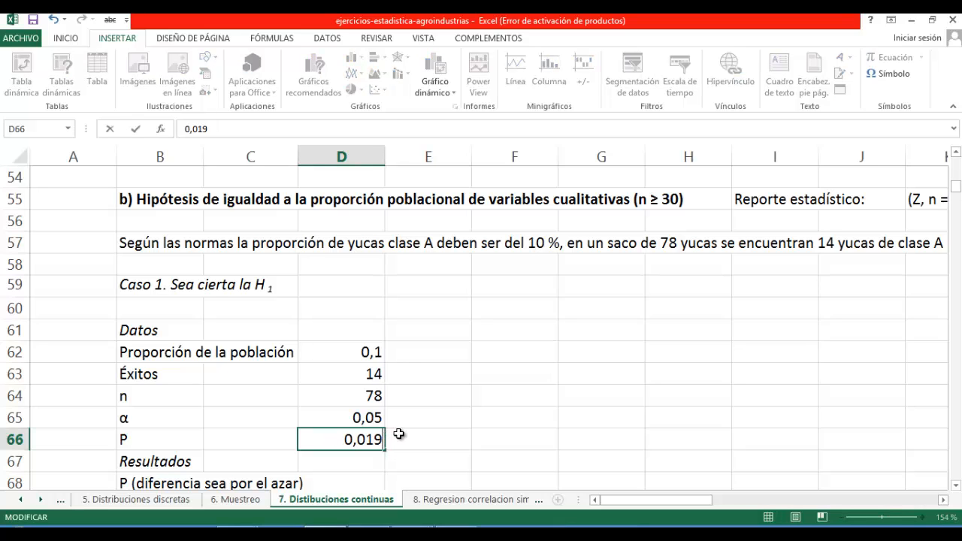
pyautogui.write('3')
pyautogui.click(428, 459)
pyautogui.click(358, 441)
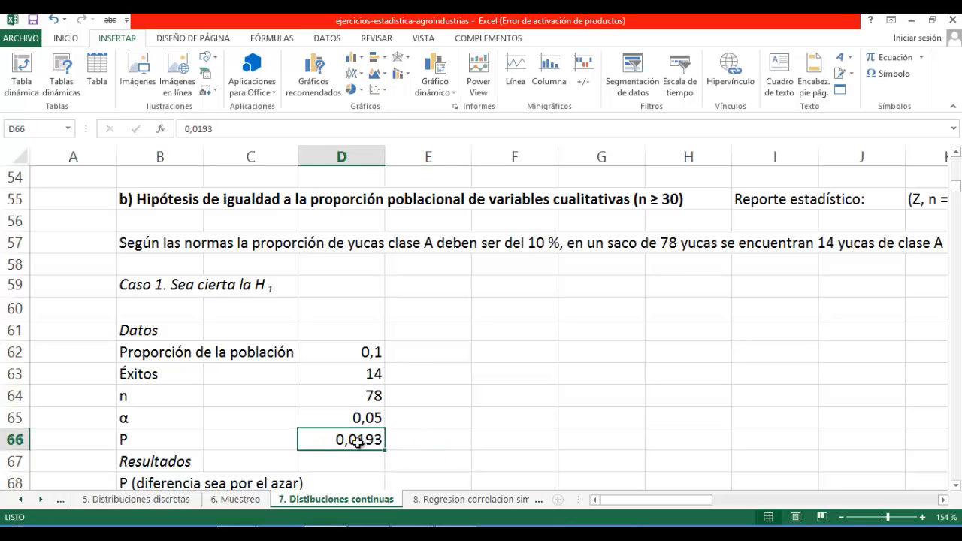
# Highlight the P row B66:D66 with a yellow fill.
pyautogui.moveTo(358, 442); pyautogui.dragTo(180, 444)
pyautogui.click(76, 38)
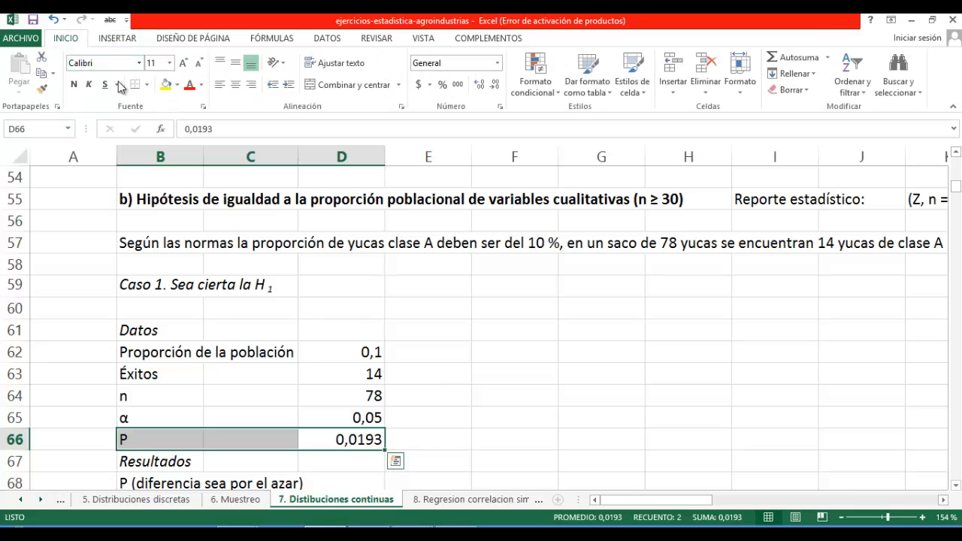
pyautogui.click(166, 85)
# Review the technical hypotheses H0 and H1 in B73 and B74 against the yuca statement in B57 and the Caso 1 data.
pyautogui.moveTo(959, 188); pyautogui.dragTo(958, 192)
pyautogui.click(194, 350)
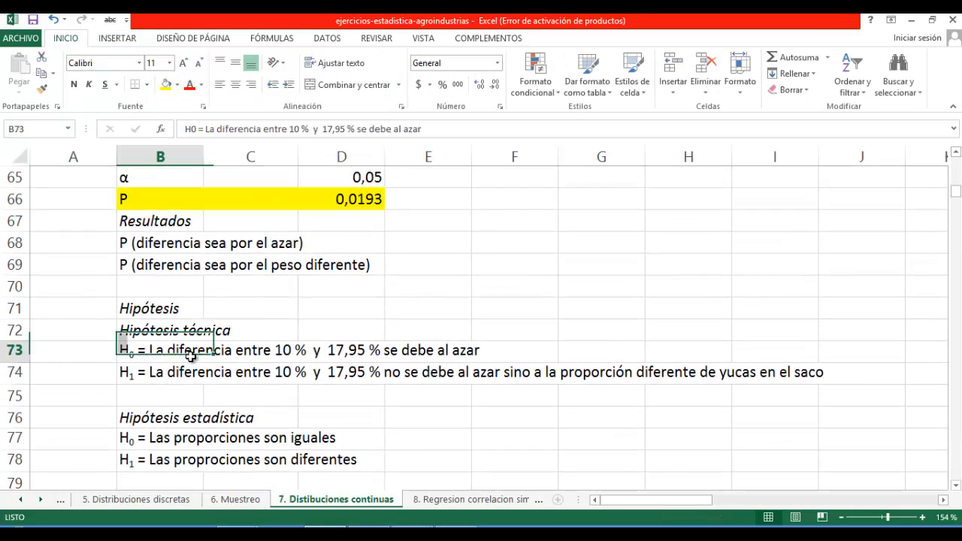
pyautogui.click(197, 371)
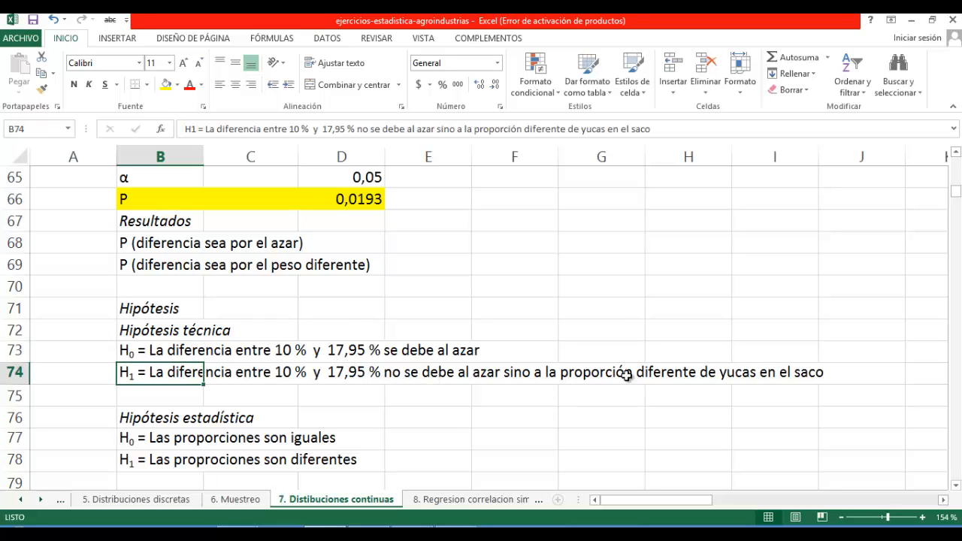
pyautogui.moveTo(958, 201); pyautogui.dragTo(957, 186)
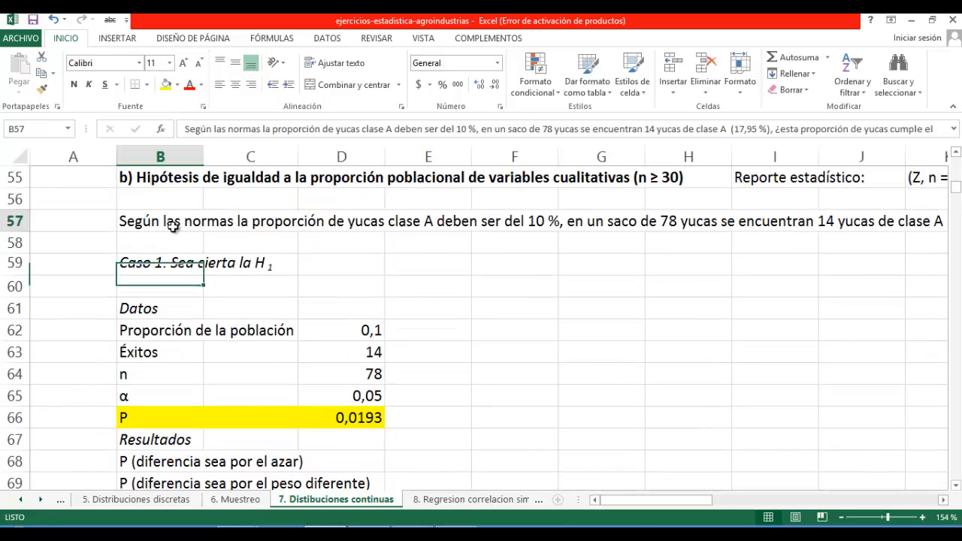
pyautogui.doubleClick(174, 221)
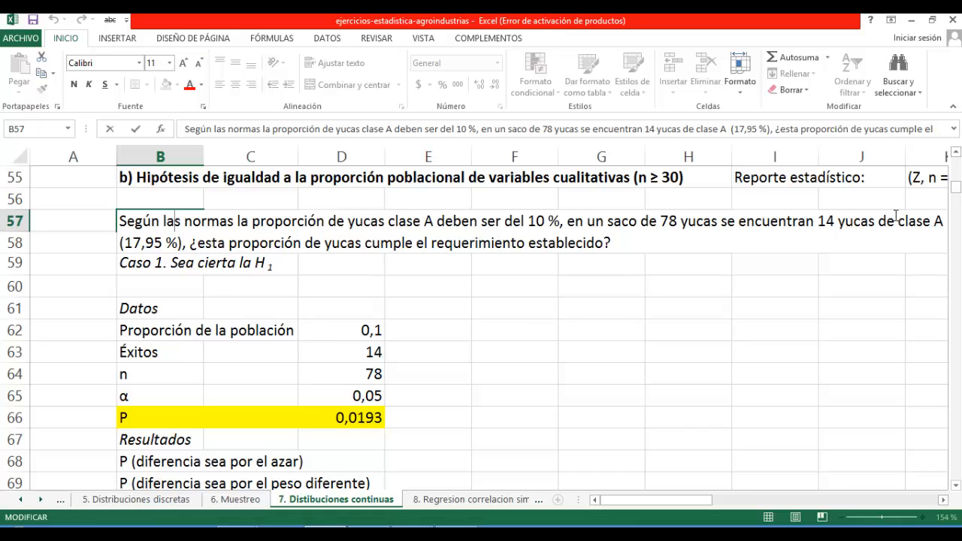
pyautogui.click(487, 372)
pyautogui.click(955, 486)
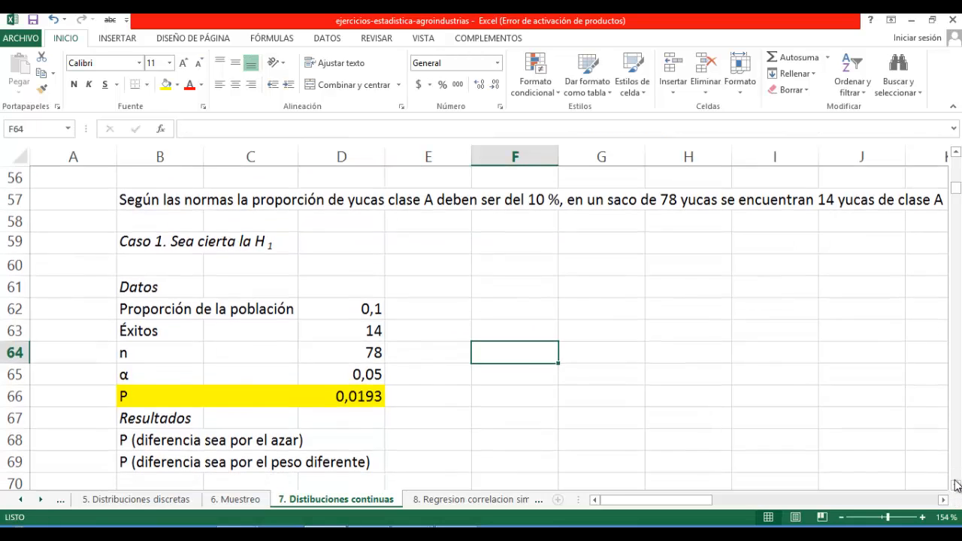
pyautogui.click(954, 272)
pyautogui.click(953, 272)
pyautogui.scroll(9, 939, 191)
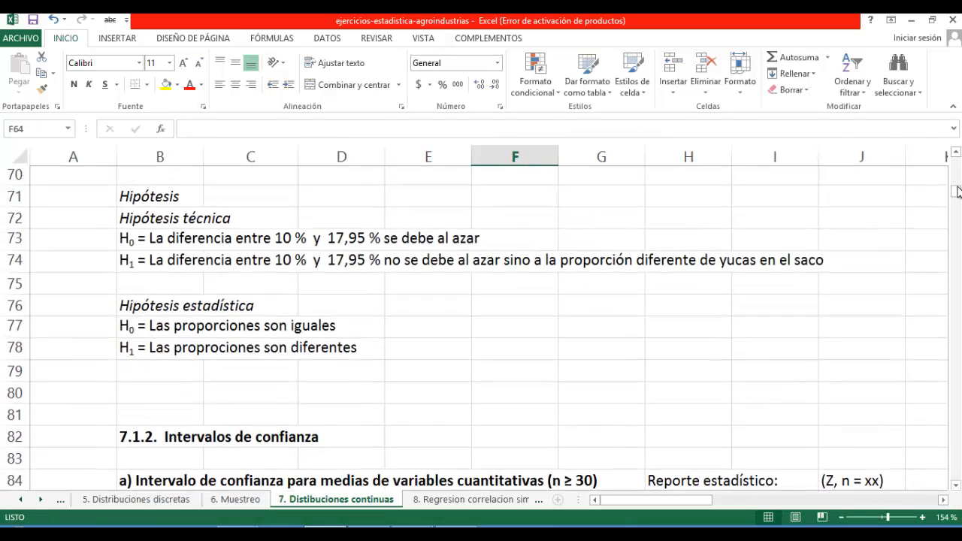
# Save the workbook and check which data the Caso 2 block in columns T to V requires.
pyautogui.click(340, 395)
pyautogui.hotkey('ctrl', 's')
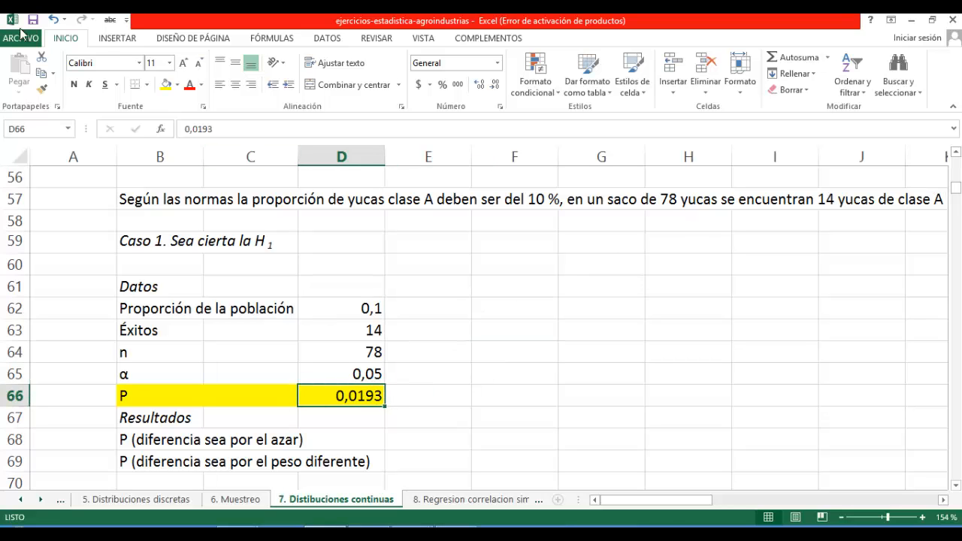
pyautogui.moveTo(606, 500); pyautogui.dragTo(814, 507)
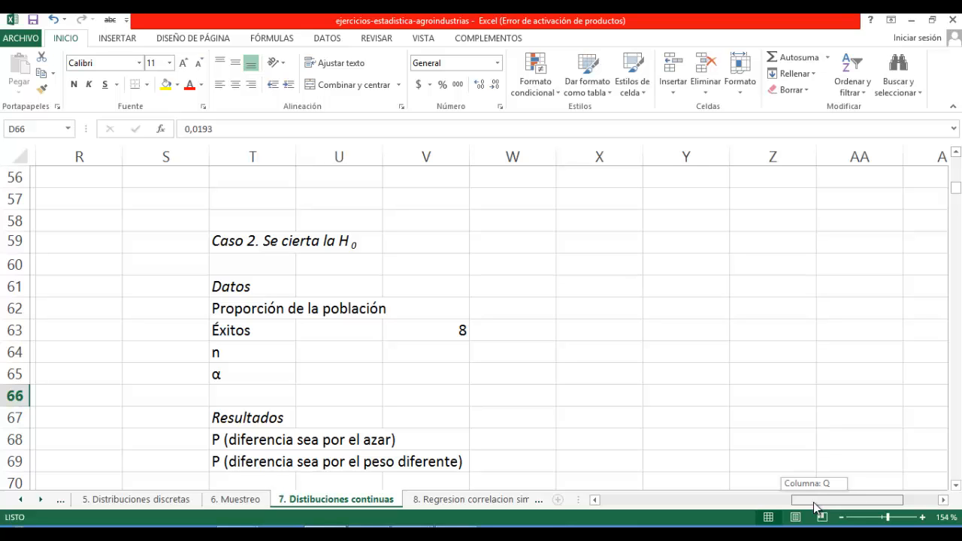
pyautogui.moveTo(813, 506); pyautogui.dragTo(609, 502)
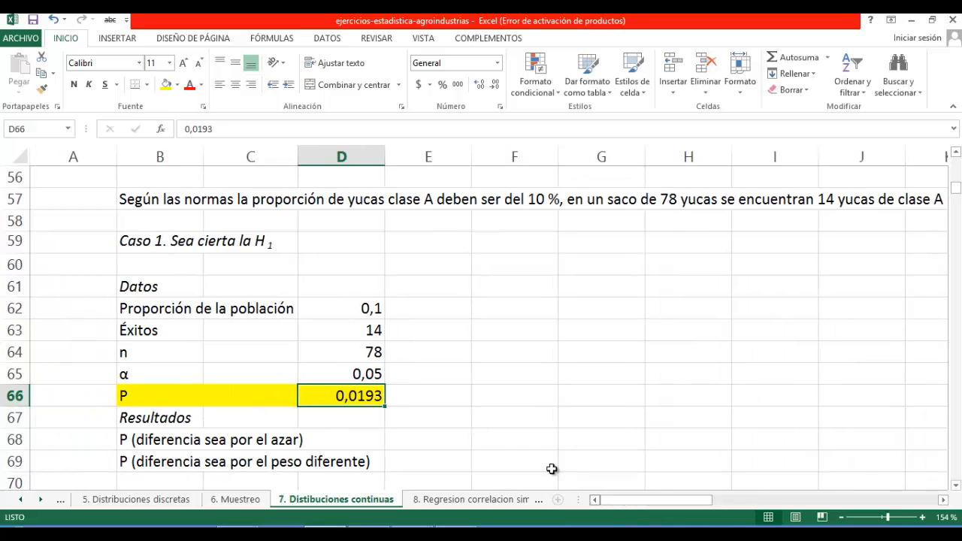
# Copy the Caso 1 data values from D62:D65 into the Caso 2 block starting at V62.
pyautogui.moveTo(353, 309); pyautogui.dragTo(356, 375)
pyautogui.hotkey('ctrl', 'c')
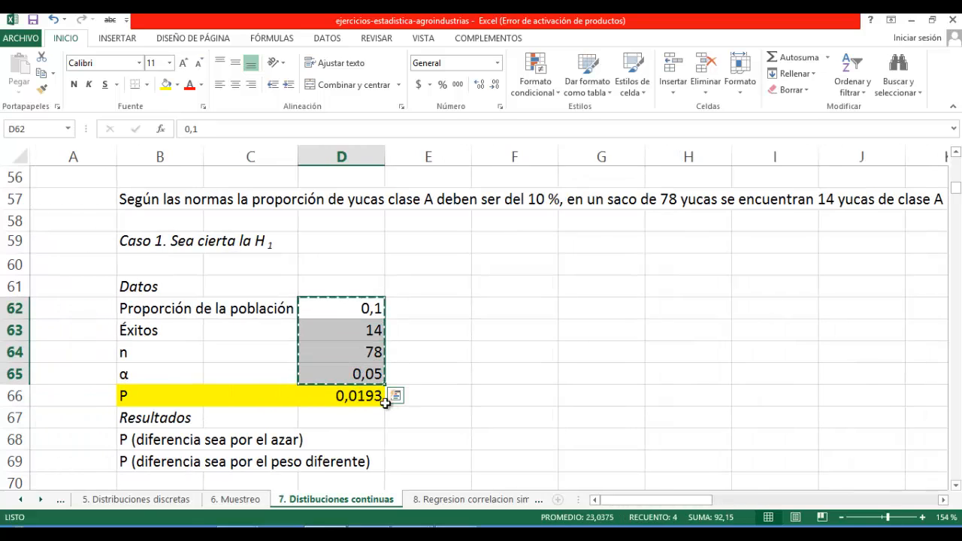
pyautogui.moveTo(688, 500); pyautogui.dragTo(874, 500)
pyautogui.click(604, 289)
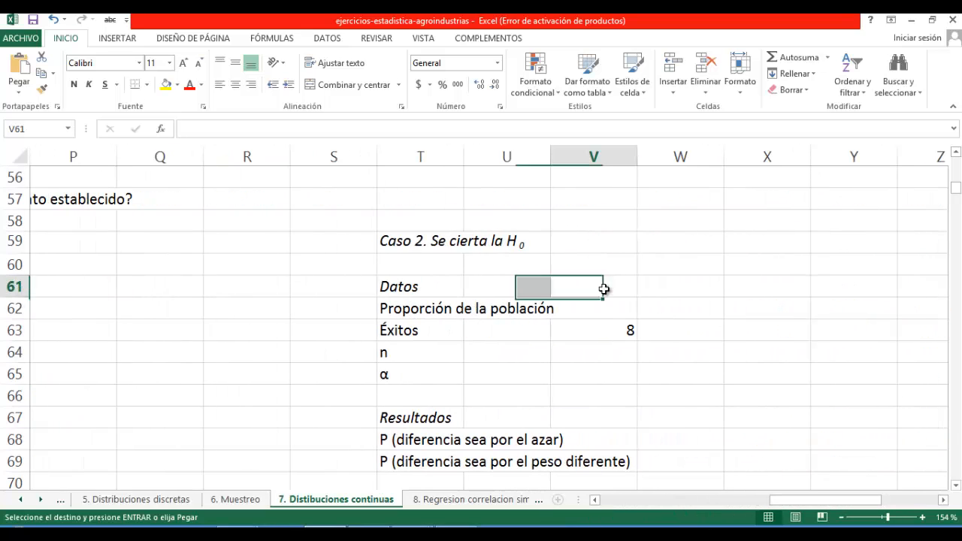
pyautogui.click(610, 309)
pyautogui.press('Return')
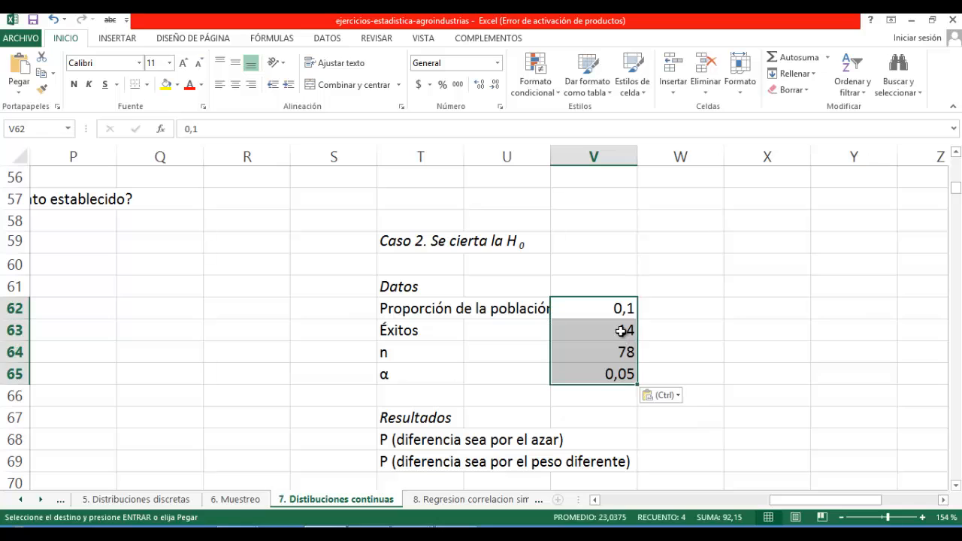
# Set the Caso 2 number of successes in V63 to 8.
pyautogui.click(620, 331)
pyautogui.write('8')
pyautogui.click(685, 348)
pyautogui.click(633, 331)
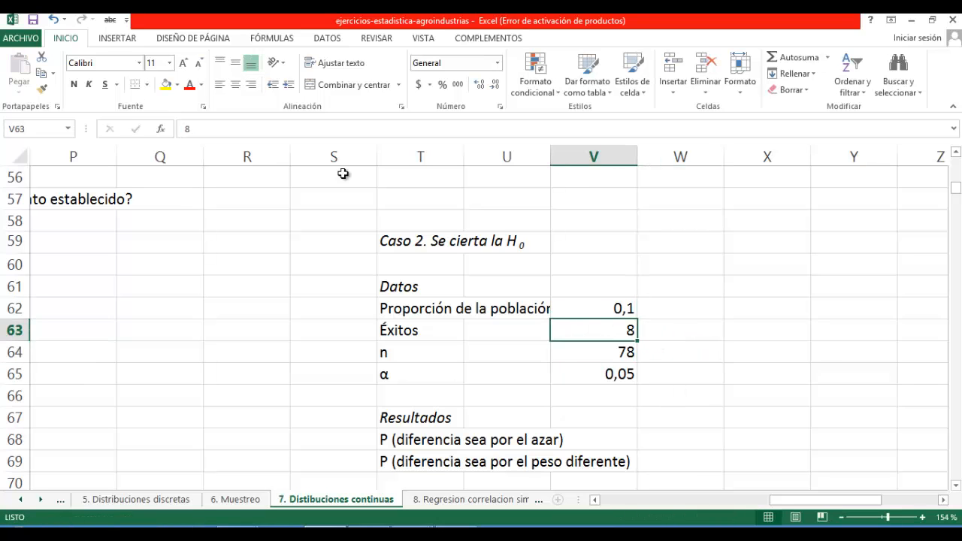
# In Winstats, set successes to 9, run the two-tail Z-test, and move its dialog and plot clear of the Caso 2 data.
pyautogui.moveTo(417, 535)
pyautogui.click(489, 493)
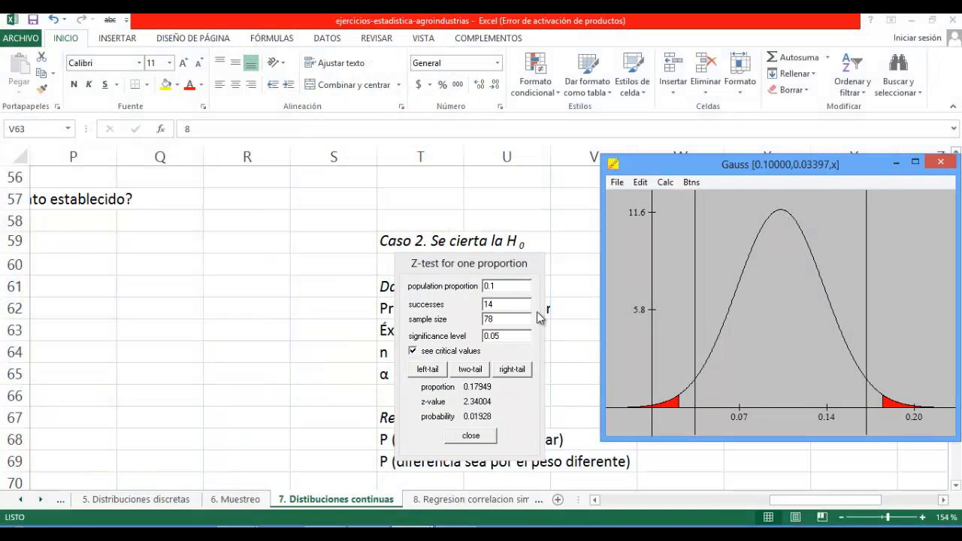
pyautogui.doubleClick(479, 305)
pyautogui.write('8')
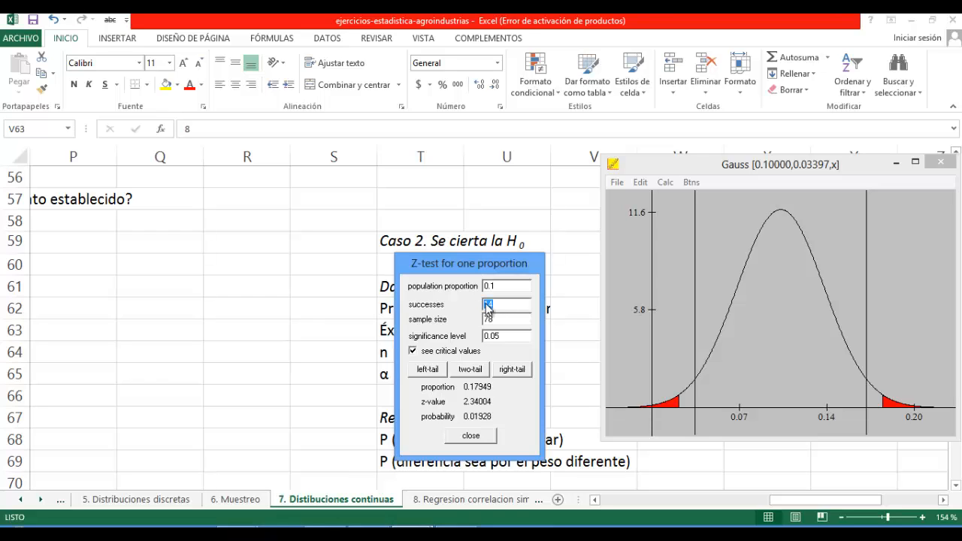
pyautogui.write('9')
pyautogui.click(479, 371)
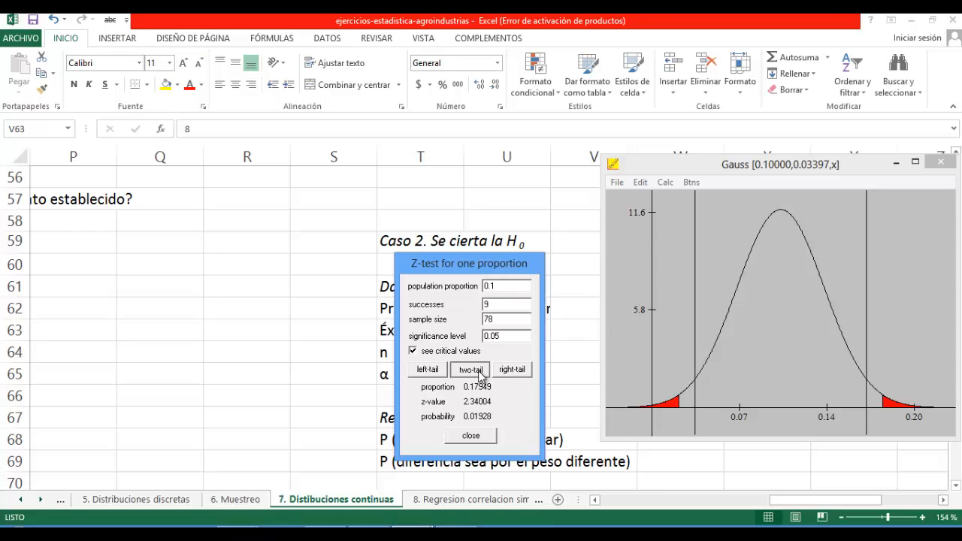
pyautogui.click(478, 372)
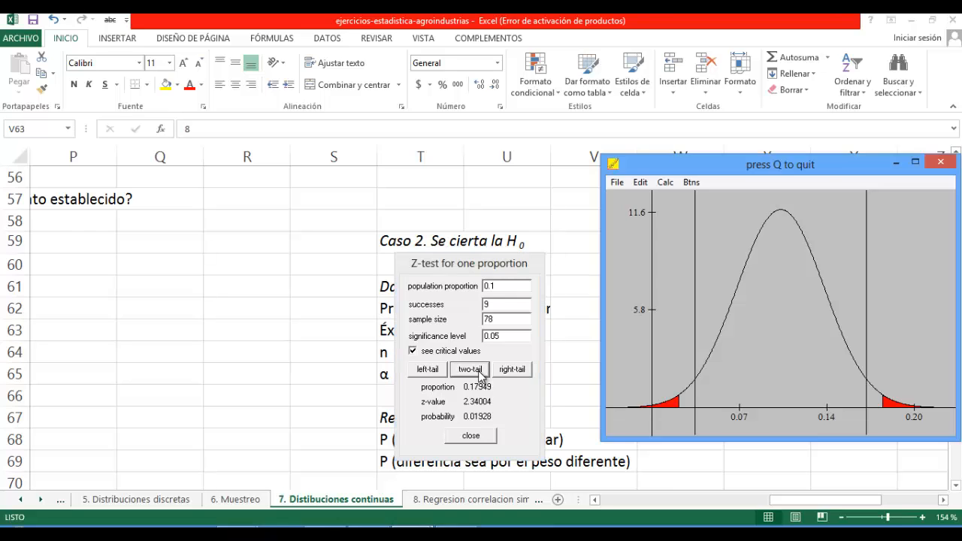
pyautogui.moveTo(485, 264); pyautogui.dragTo(365, 257)
pyautogui.moveTo(655, 166); pyautogui.dragTo(889, 199)
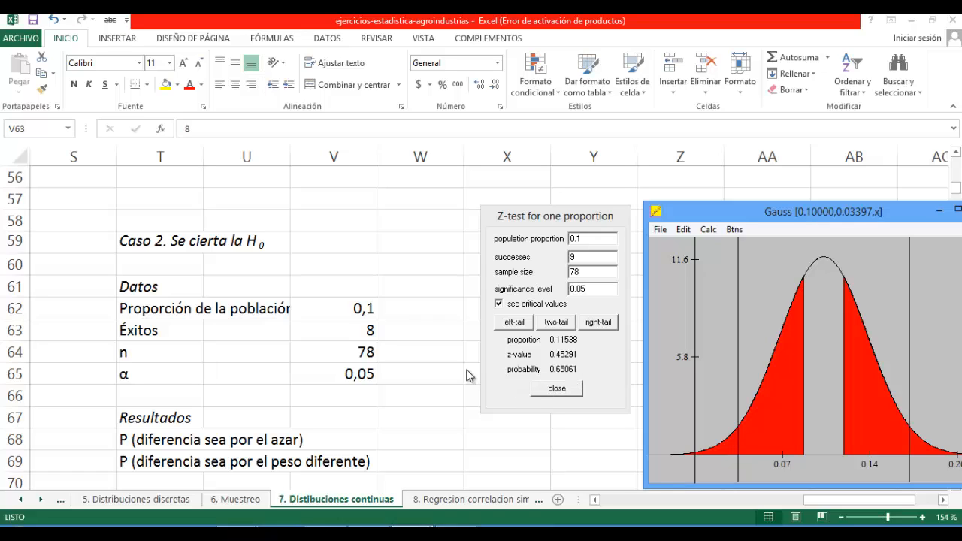
# Calculate the Caso 2 percentage of successes in W63 with =V63/V64*100 and compare it with the population proportion in V62.
pyautogui.click(400, 335)
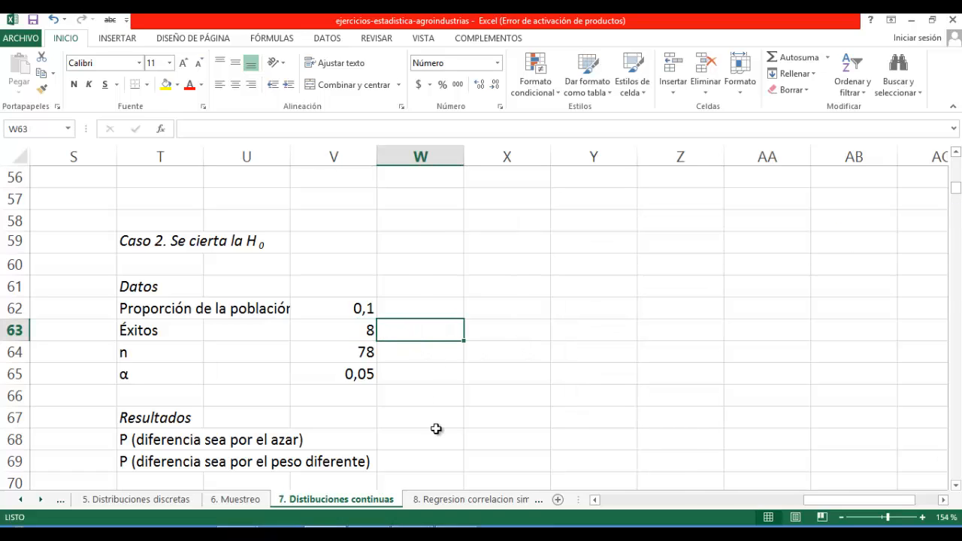
pyautogui.write('0')
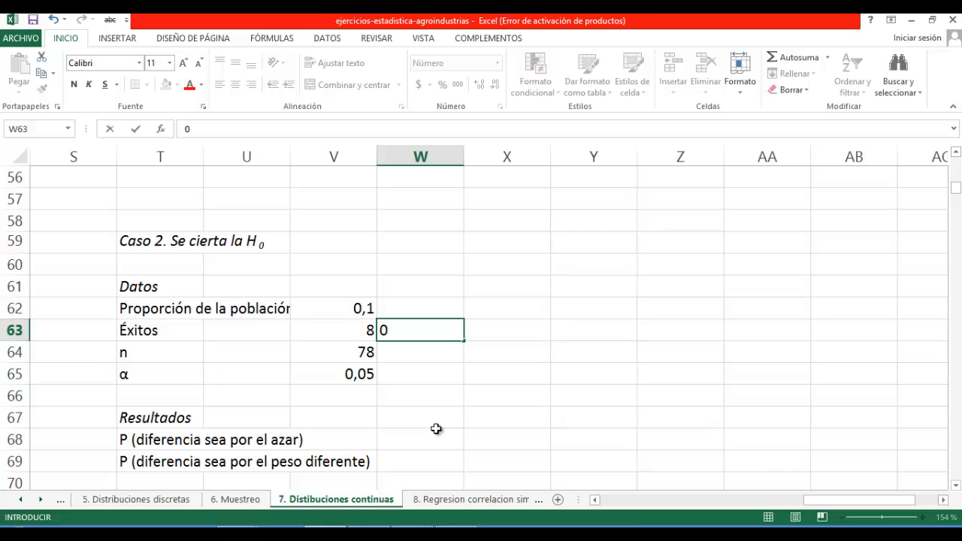
pyautogui.write('=')
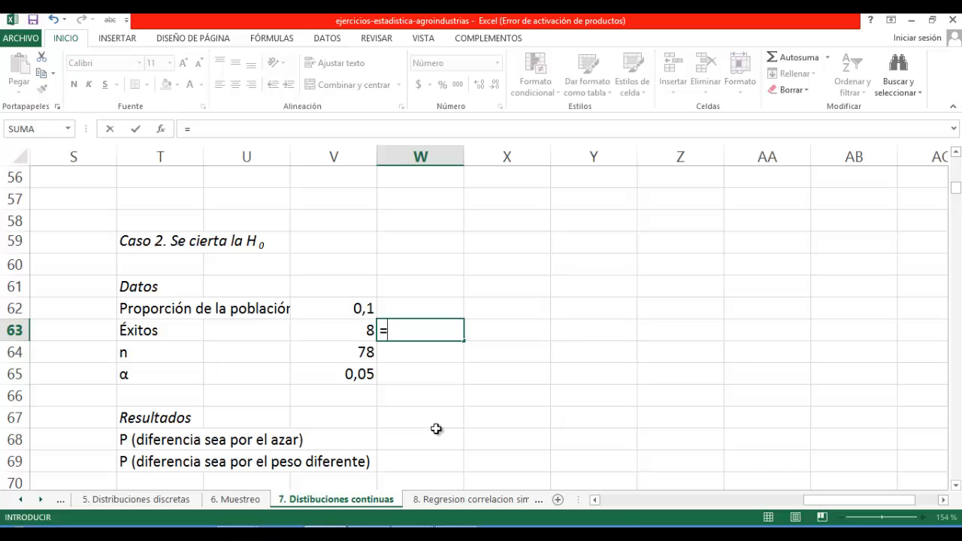
pyautogui.press('Left')
pyautogui.write('/')
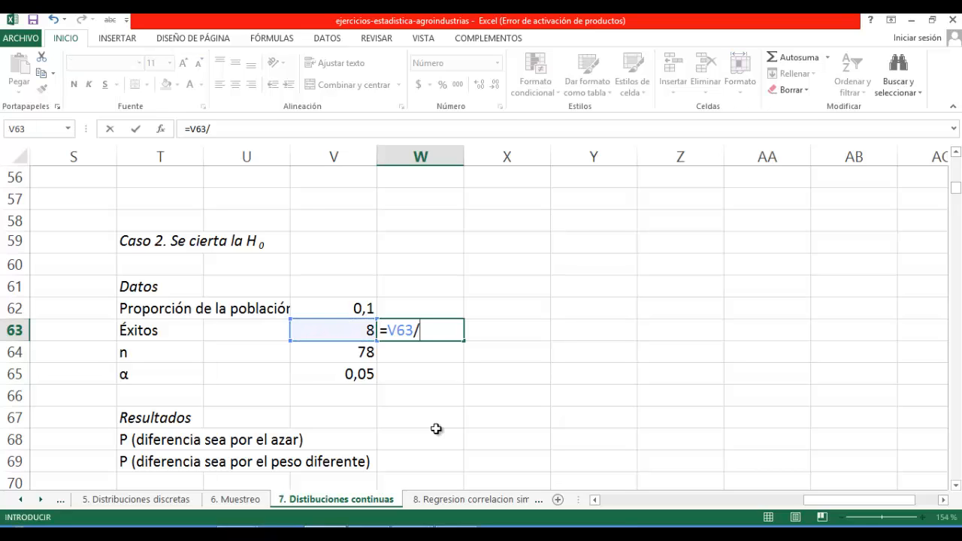
pyautogui.press('Down')
pyautogui.press('Left')
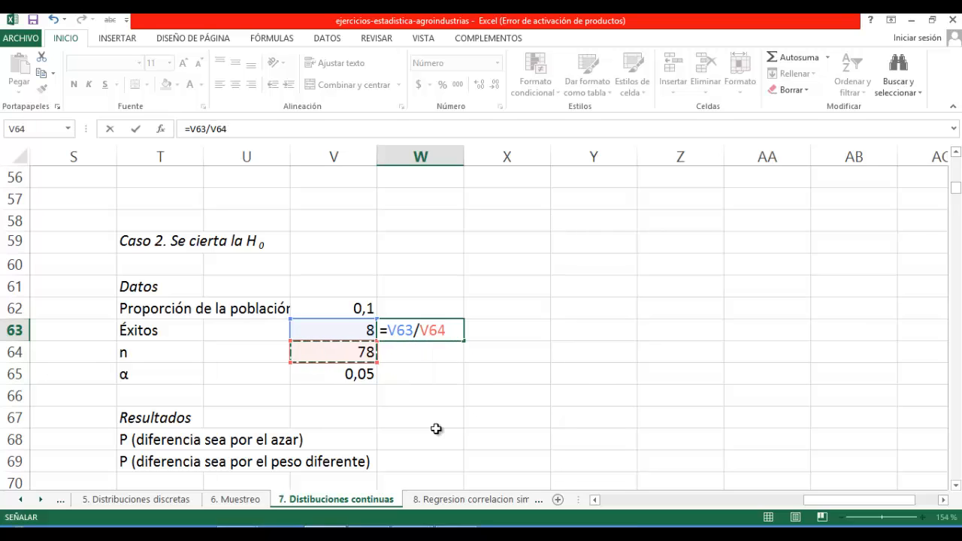
pyautogui.write('*100')
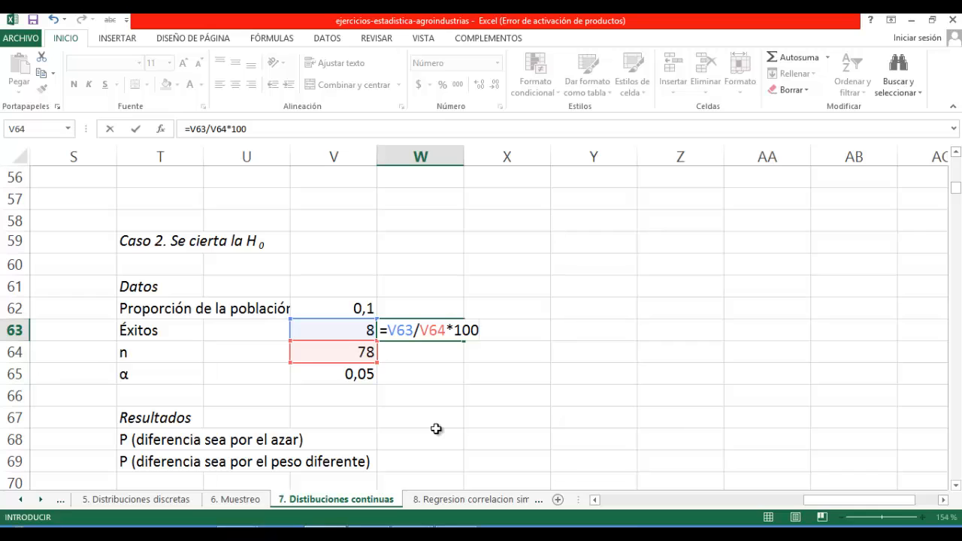
pyautogui.press('Return')
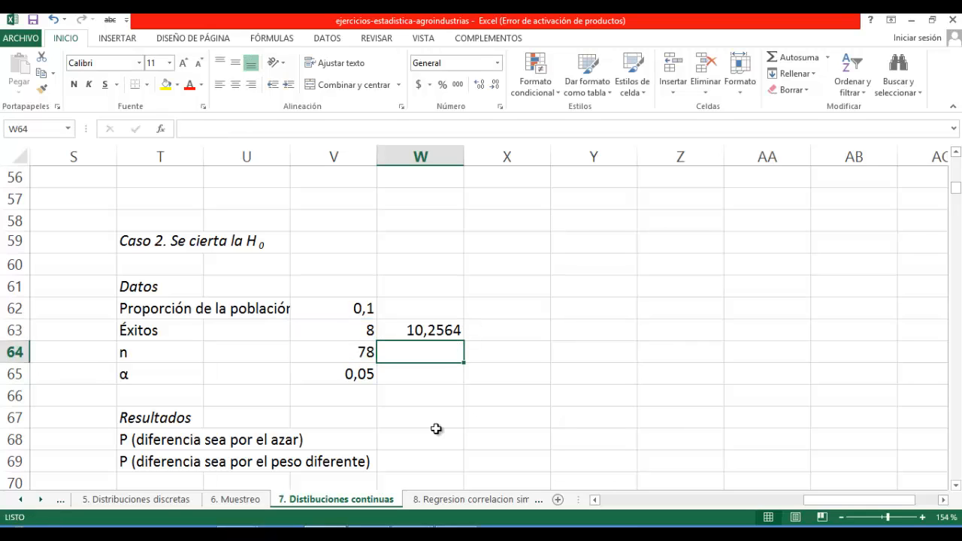
pyautogui.click(350, 310)
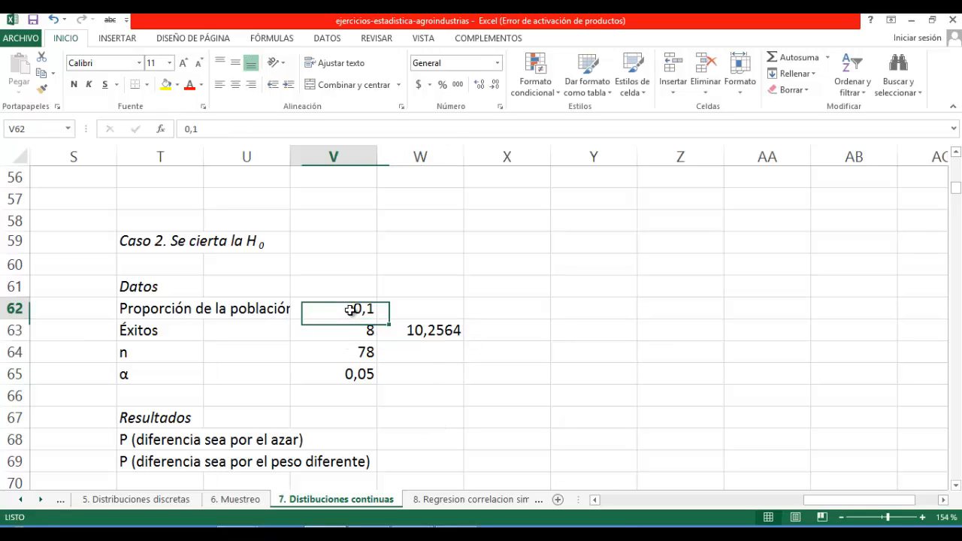
pyautogui.click(407, 325)
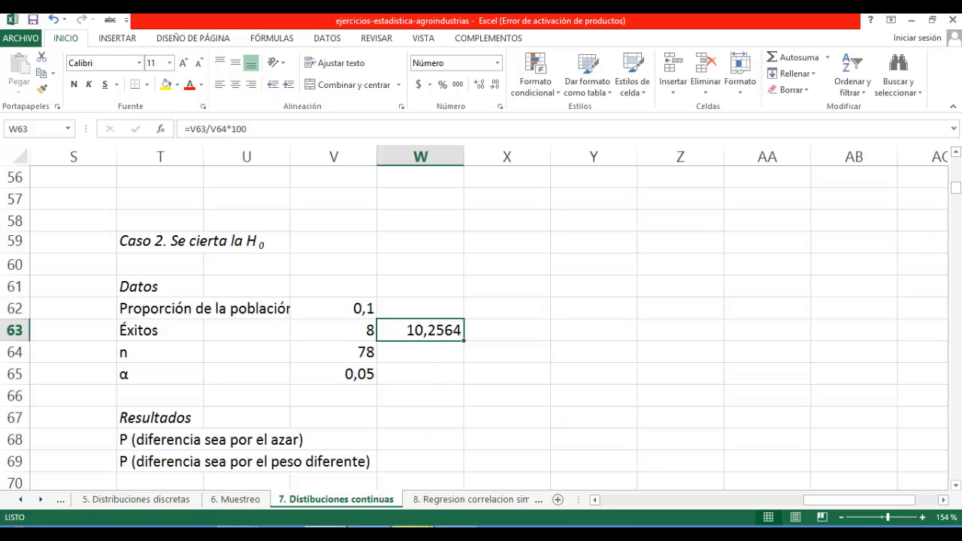
# Look up the Z-test probability in Winstats and record it in Excel's row 66, with label P in T66 and 0,6506 in V66.
pyautogui.click(465, 505)
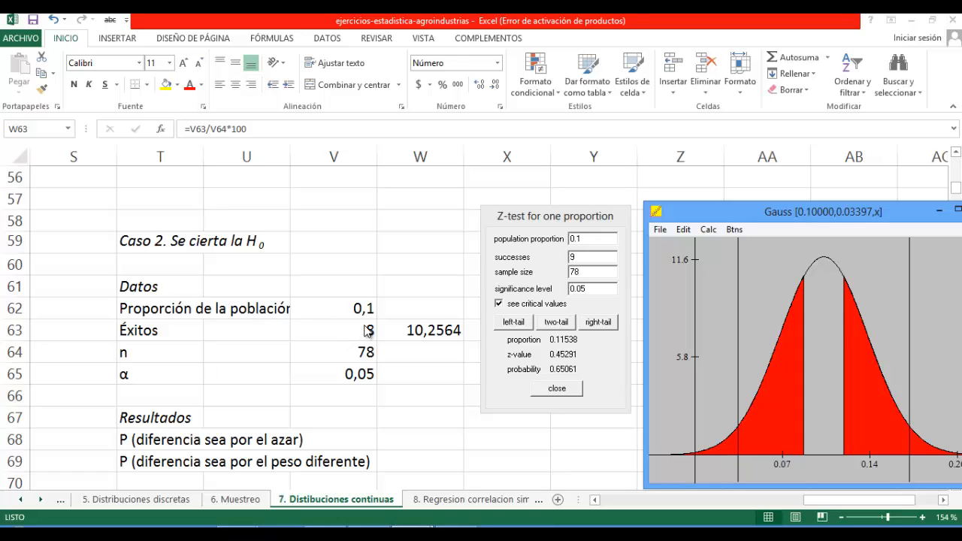
pyautogui.click(361, 377)
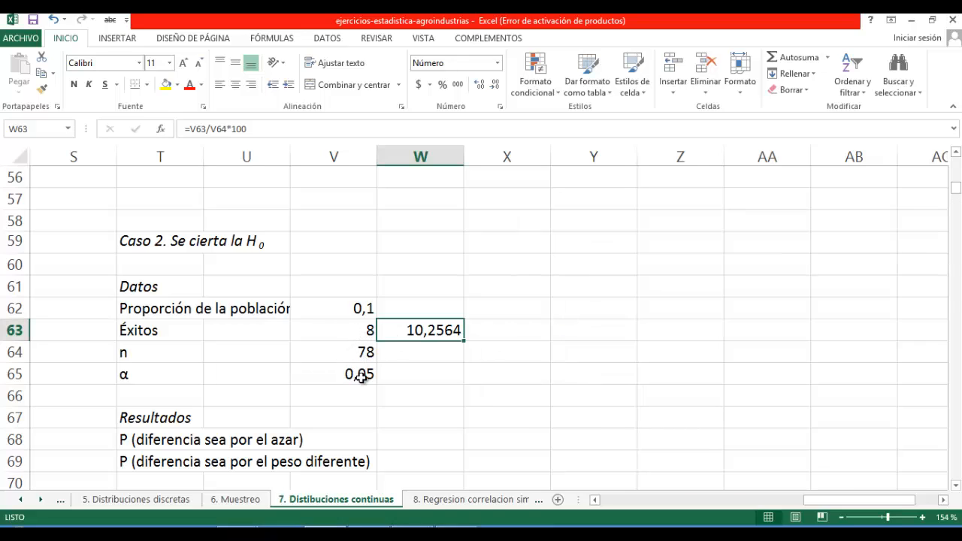
pyautogui.click(172, 394)
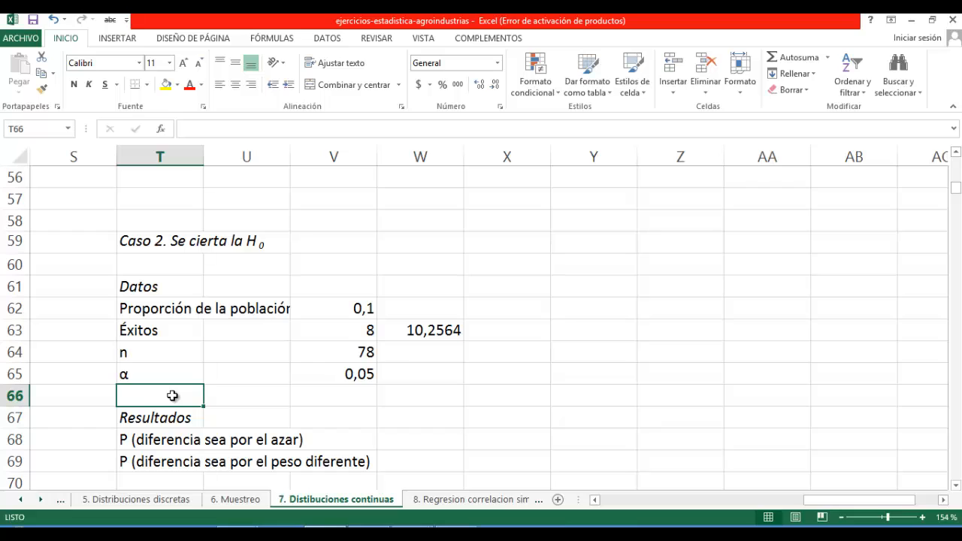
pyautogui.click(333, 395)
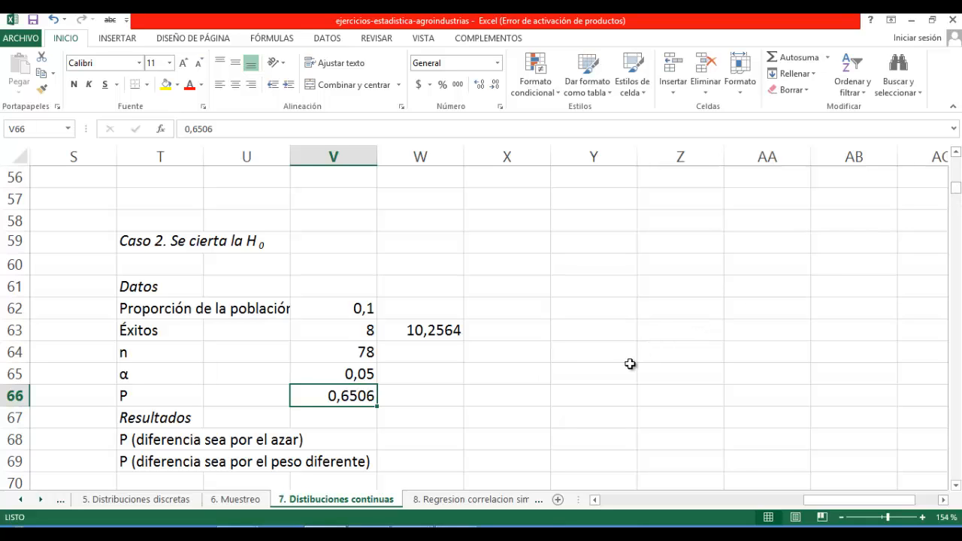
# Examine the Caso 2 results section and the technical hypotheses H0 and H1 in rows 73 and 74.
pyautogui.click(956, 485)
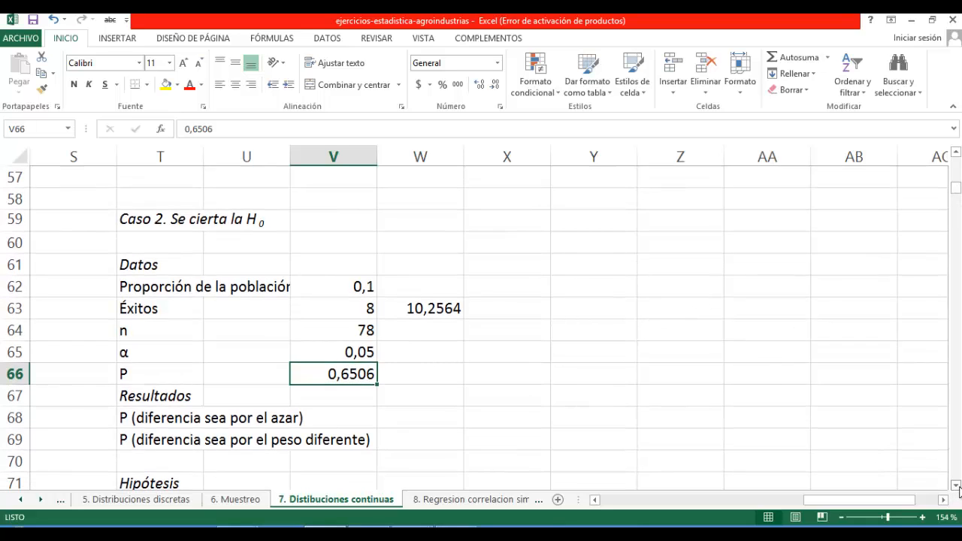
pyautogui.click(957, 487)
pyautogui.click(957, 487)
pyautogui.click(956, 487)
pyautogui.click(957, 487)
pyautogui.click(957, 487)
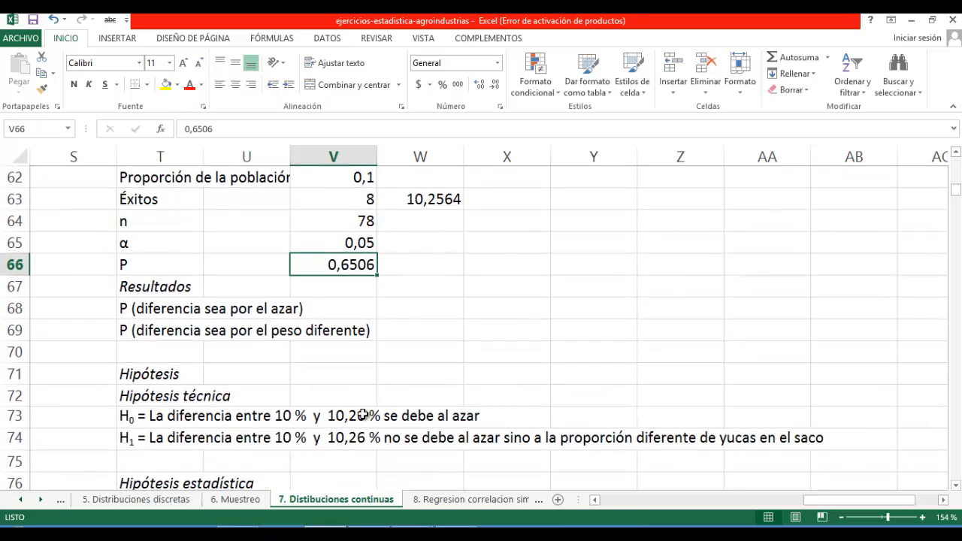
pyautogui.click(156, 439)
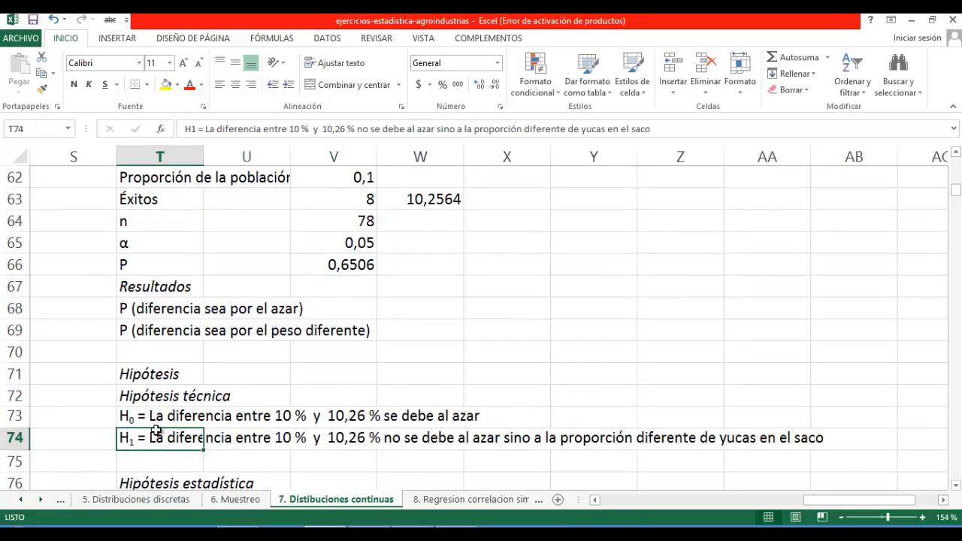
pyautogui.click(157, 419)
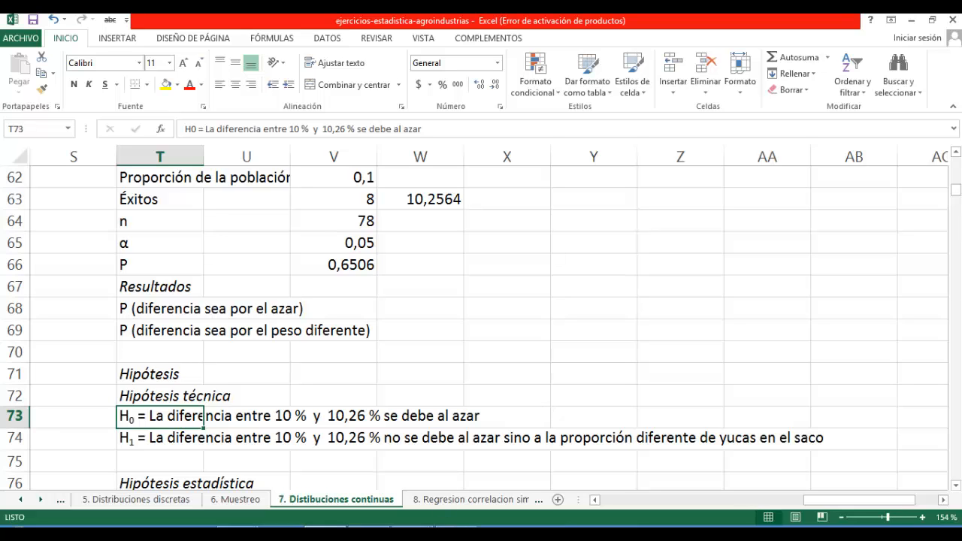
pyautogui.click(956, 153)
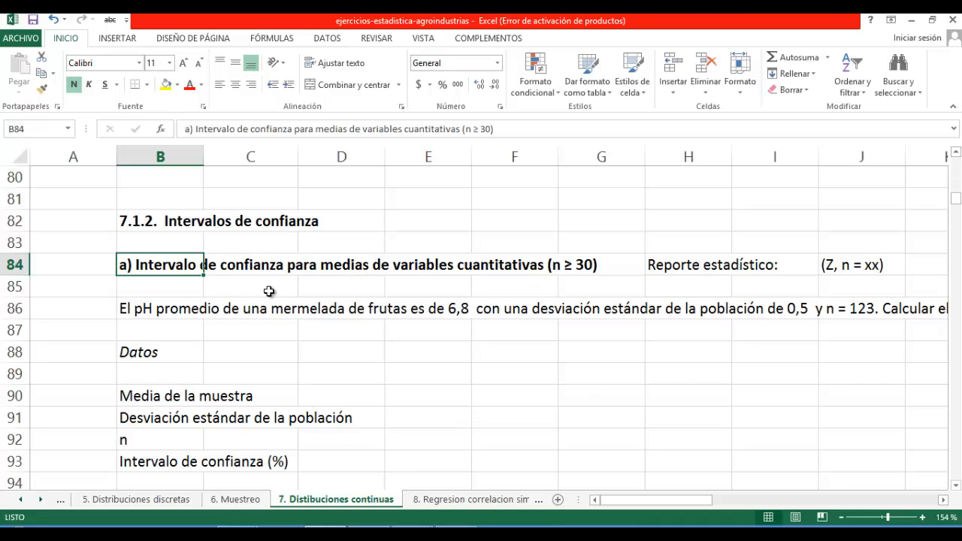
# Read the jam pH problem in B86 and enter the sample mean 6,8 in E90 and population standard deviation 0,5 in E91.
pyautogui.click(161, 310)
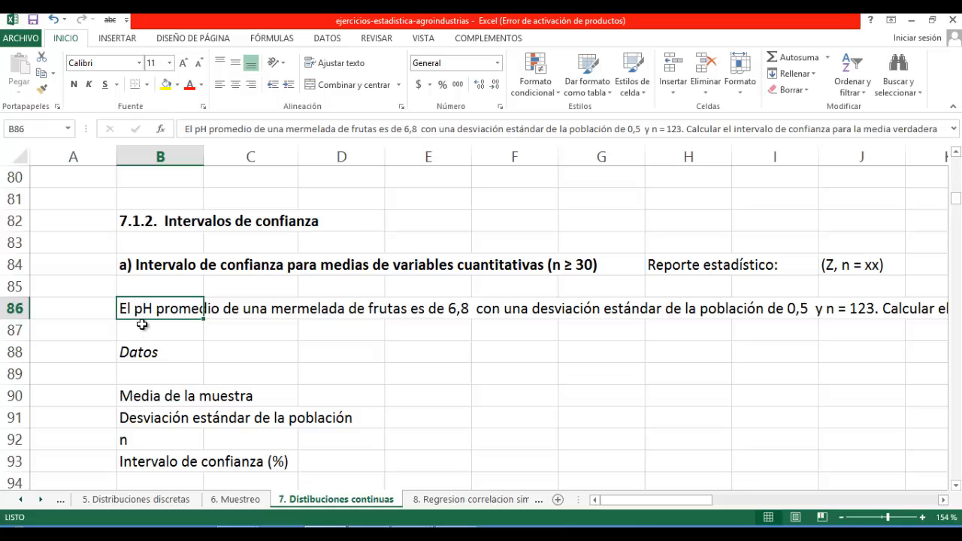
pyautogui.doubleClick(177, 306)
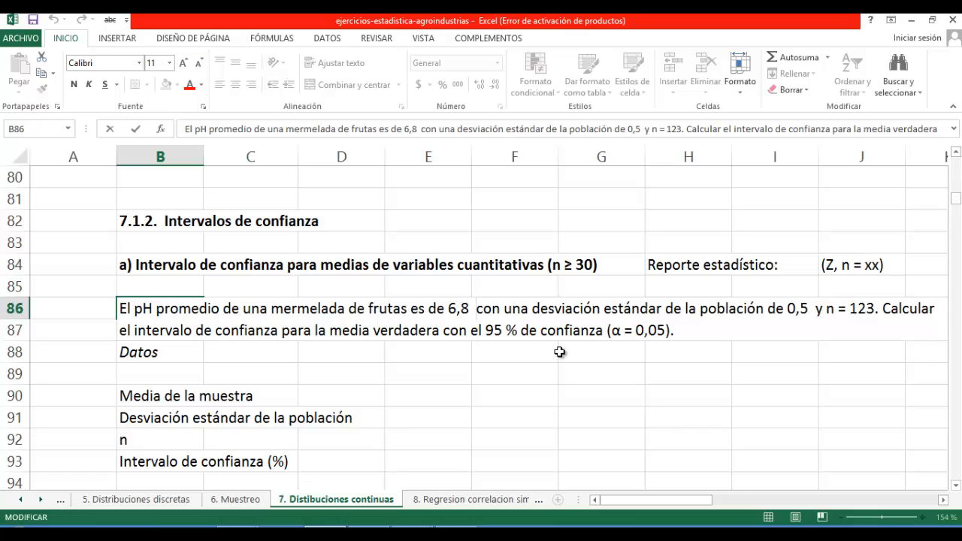
pyautogui.click(397, 371)
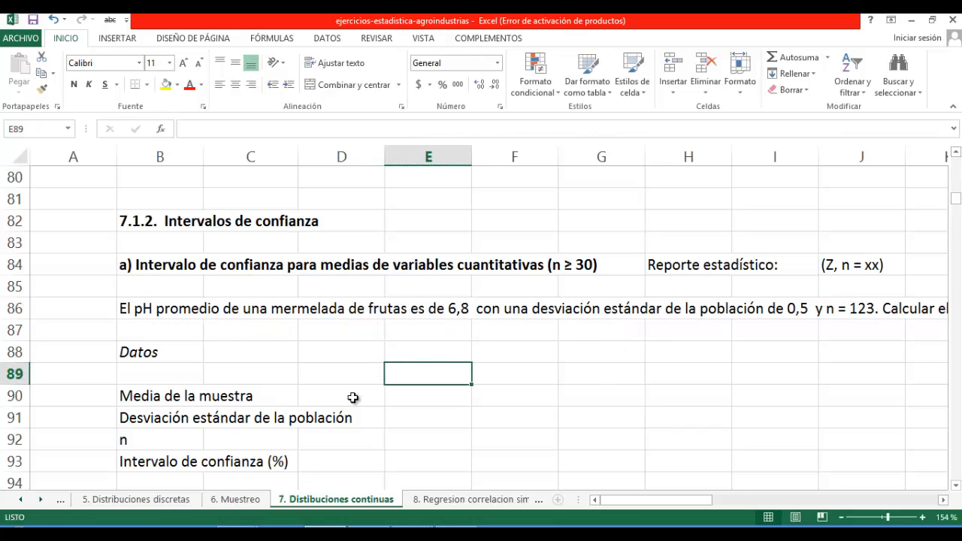
pyautogui.click(409, 396)
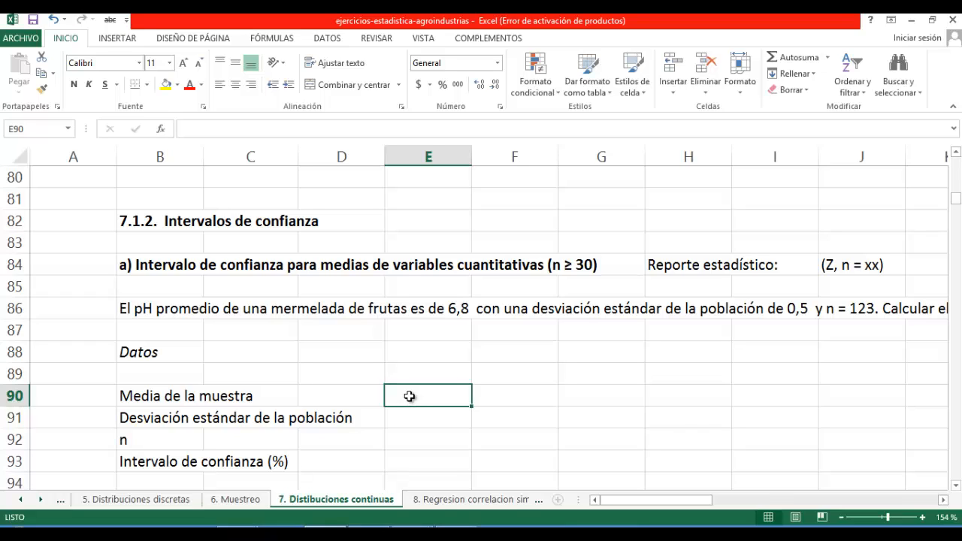
pyautogui.write('6,')
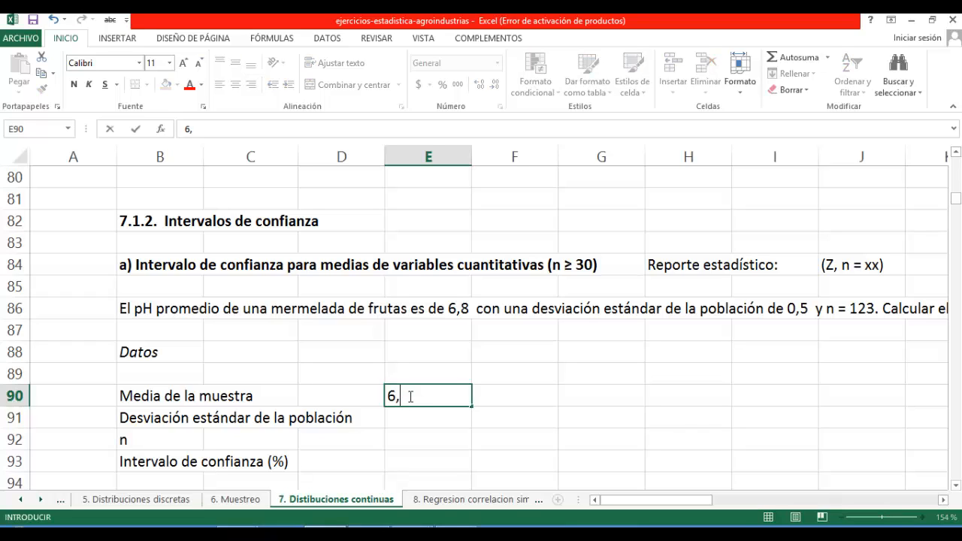
pyautogui.write('8')
pyautogui.click(405, 411)
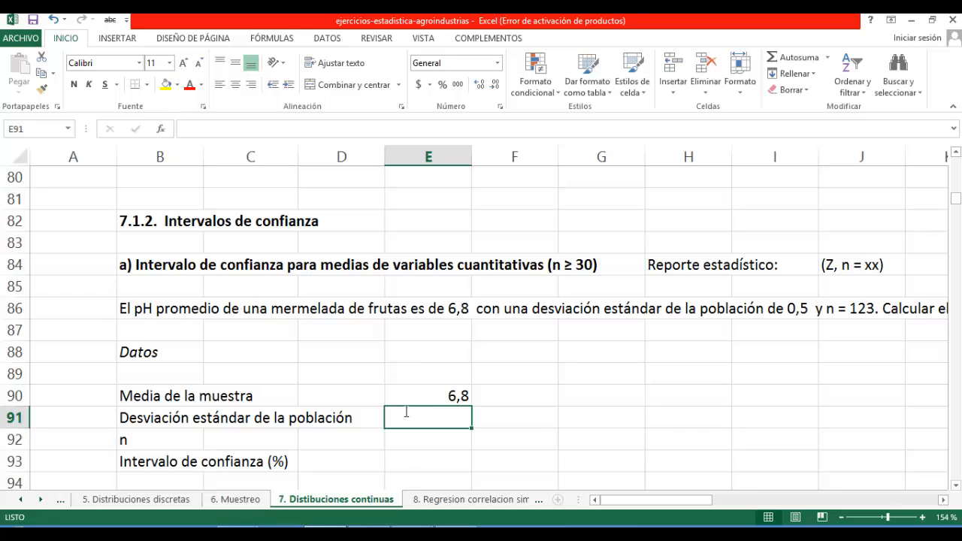
pyautogui.write('0,5')
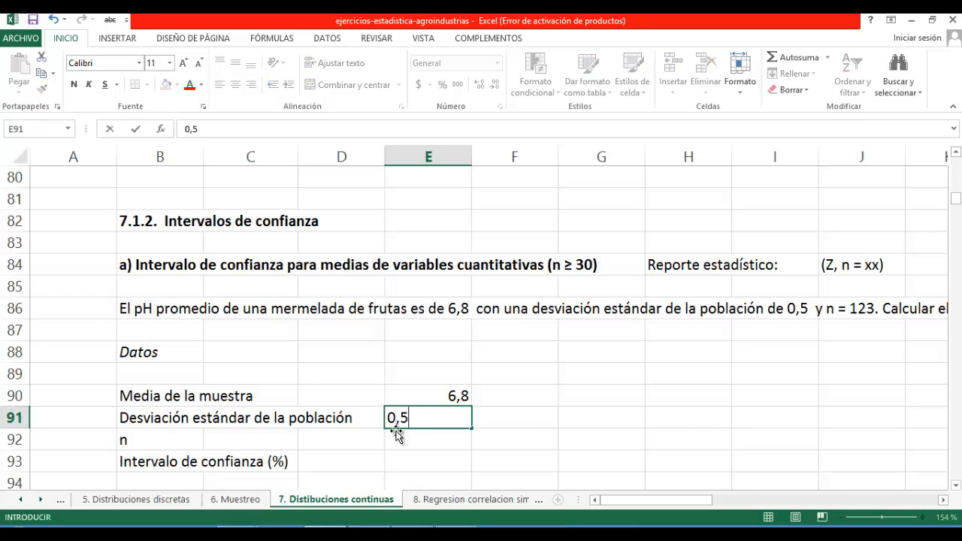
# Enter the sample size 123 in E92 and the confidence level 0,95 in E93.
pyautogui.click(402, 438)
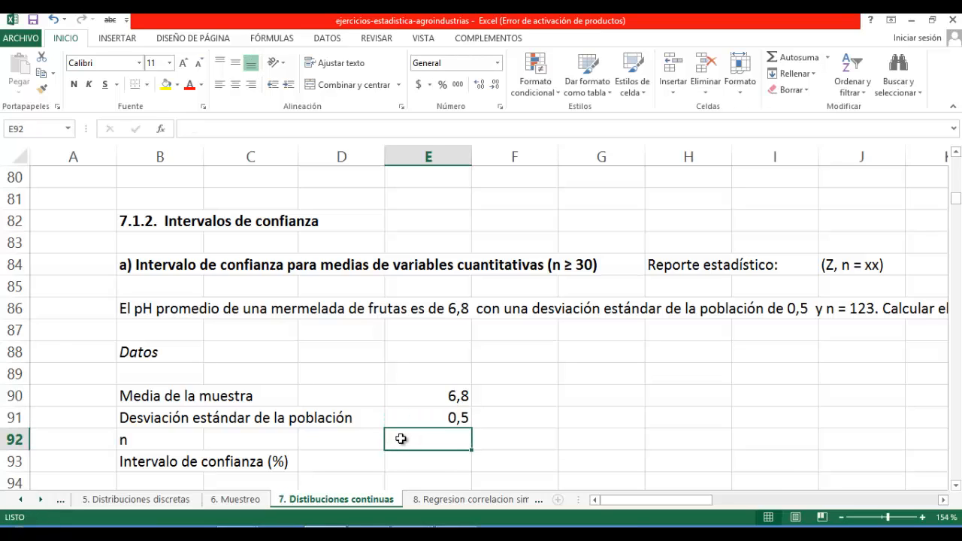
pyautogui.write('123')
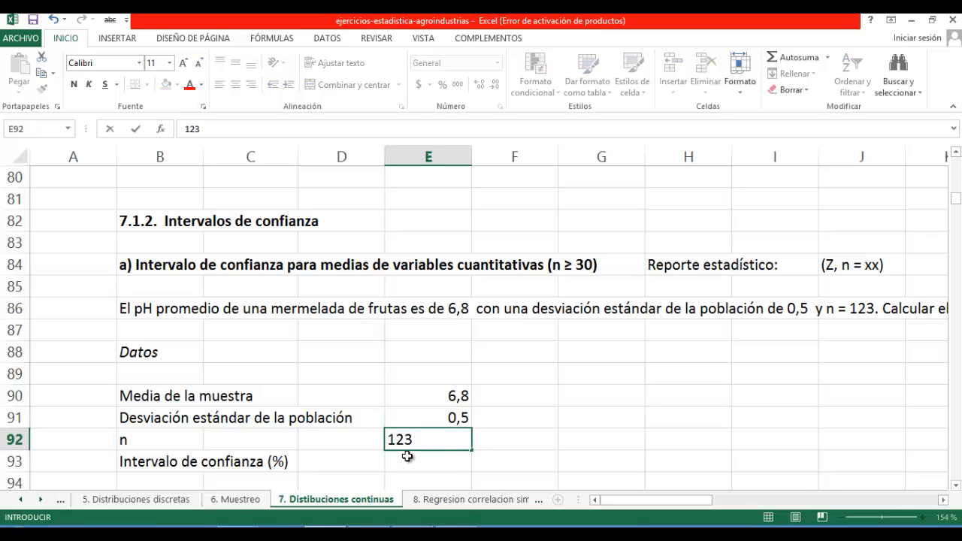
pyautogui.click(404, 456)
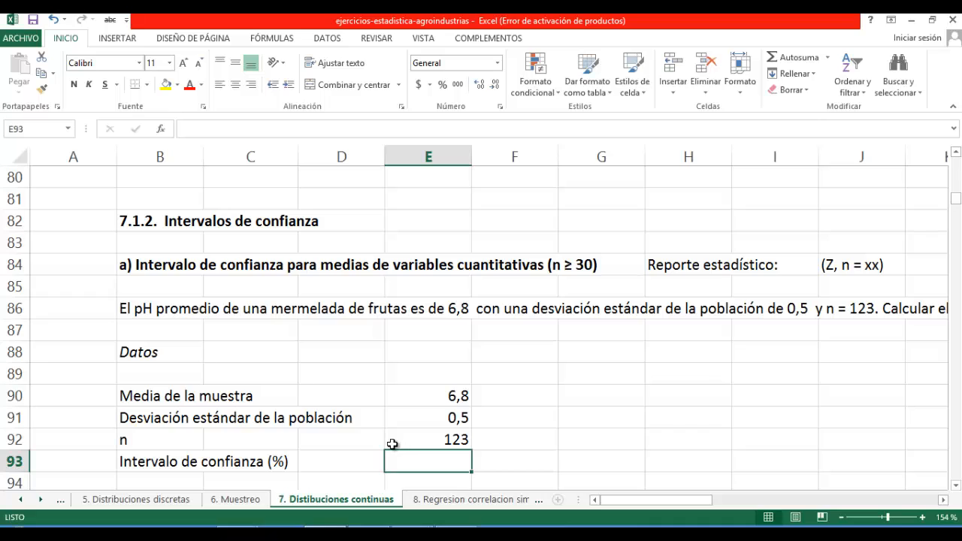
pyautogui.write('0,')
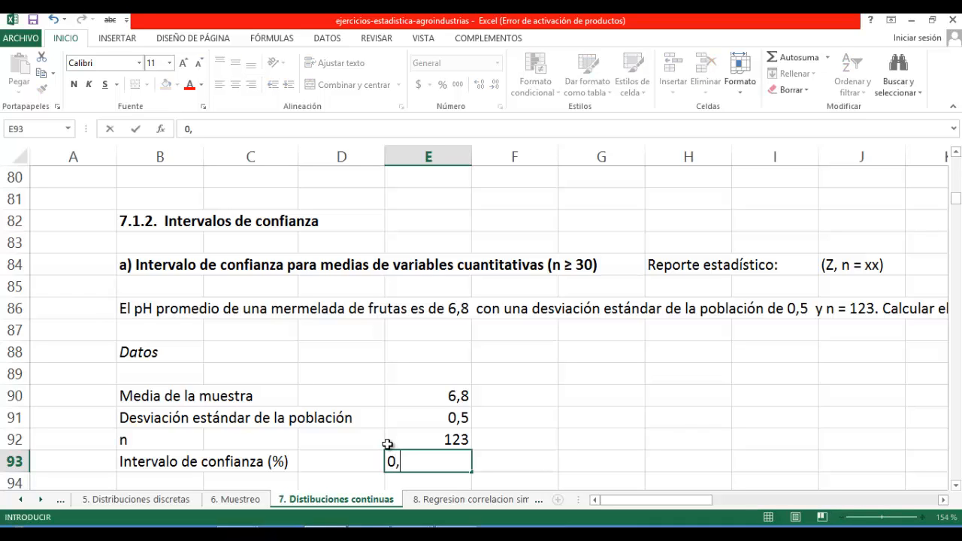
pyautogui.write('96')
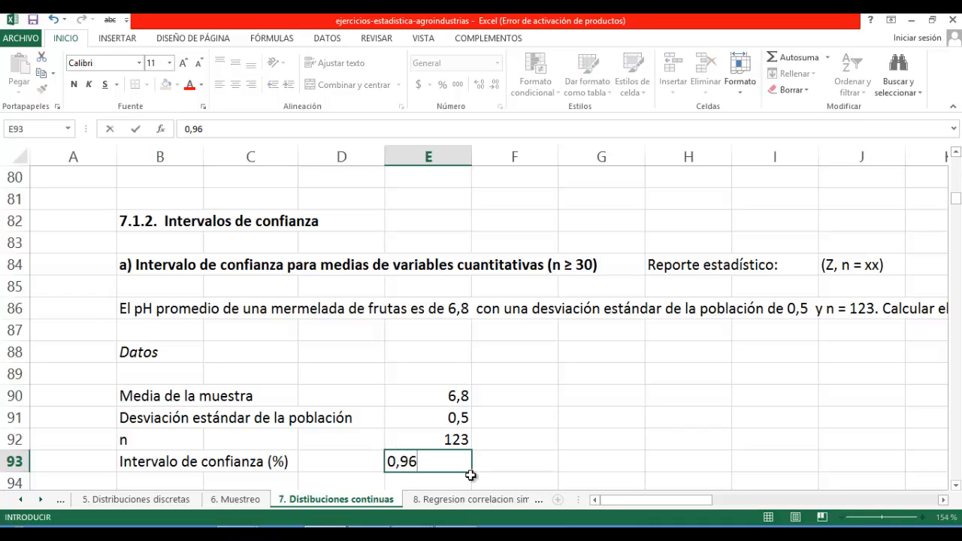
pyautogui.press('BackSpace')
pyautogui.write('5')
pyautogui.click(526, 439)
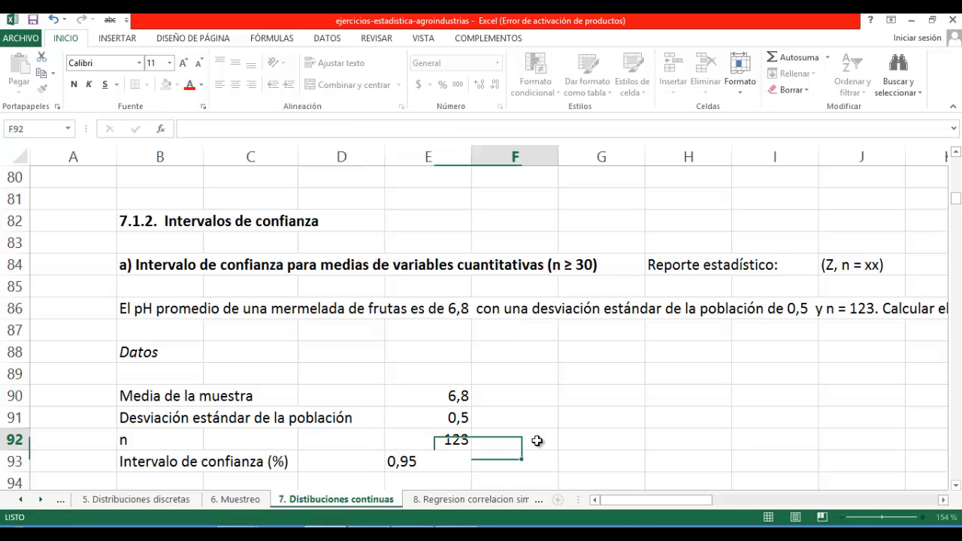
# Switch to Winstats and close the previous one-proportion Z-test dialog and its Gauss plot.
pyautogui.click(412, 532)
pyautogui.click(487, 492)
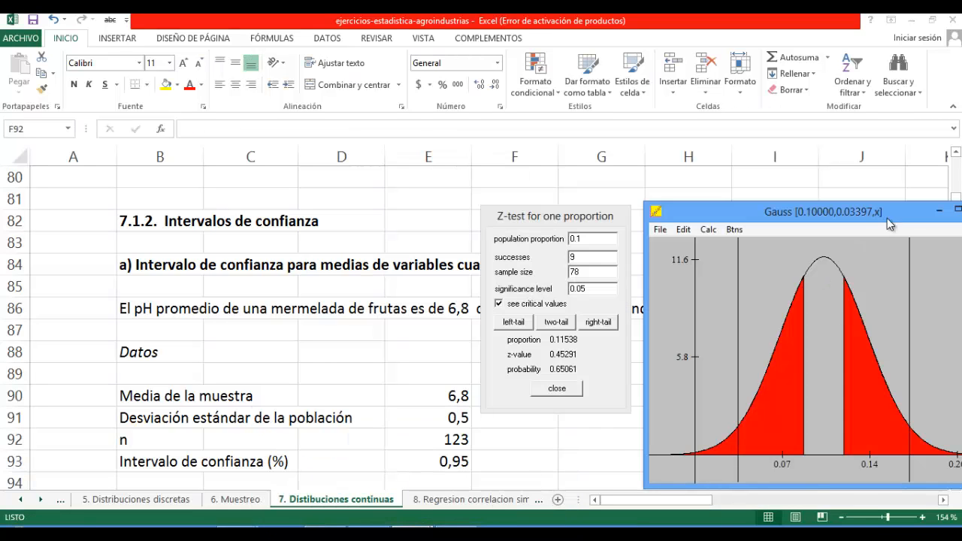
pyautogui.moveTo(914, 220); pyautogui.dragTo(797, 236)
pyautogui.click(864, 224)
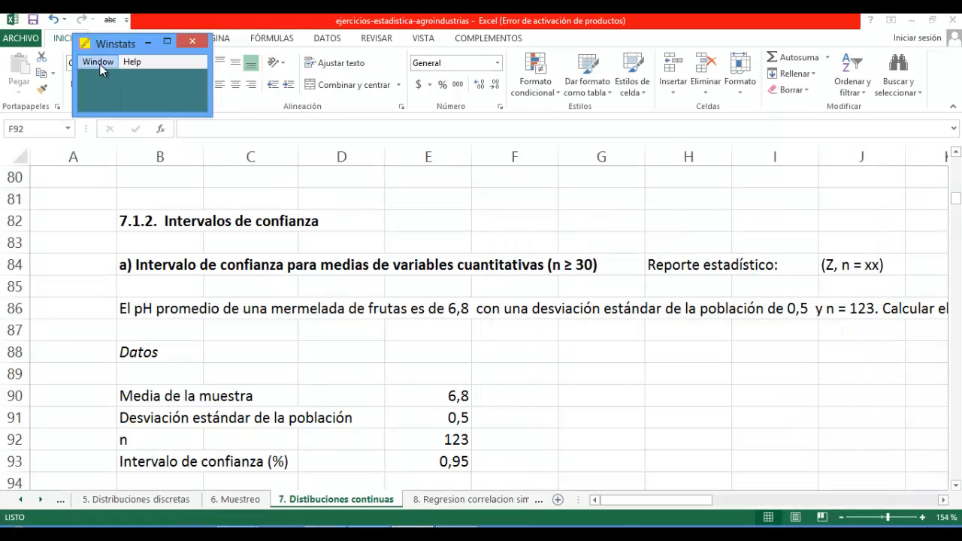
# Create a normal distribution plot and open its Z-interval for mean dialog, moving it clear of the sample data.
pyautogui.click(99, 64)
pyautogui.moveTo(156, 112)
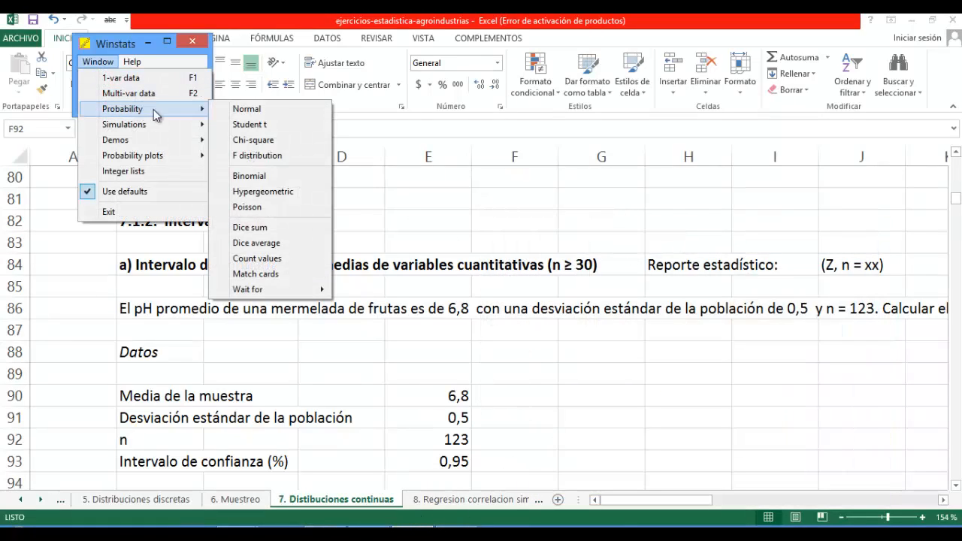
pyautogui.click(275, 110)
pyautogui.click(414, 87)
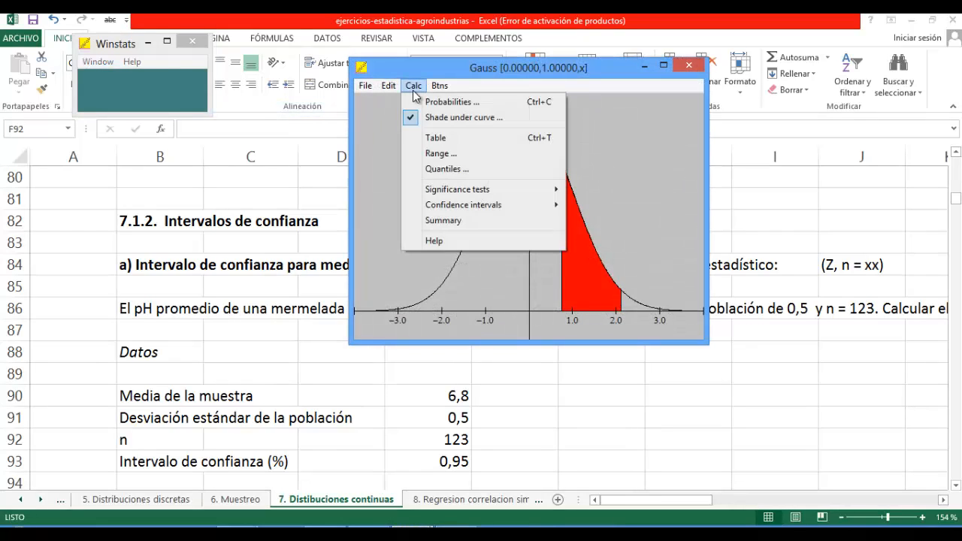
pyautogui.moveTo(460, 206)
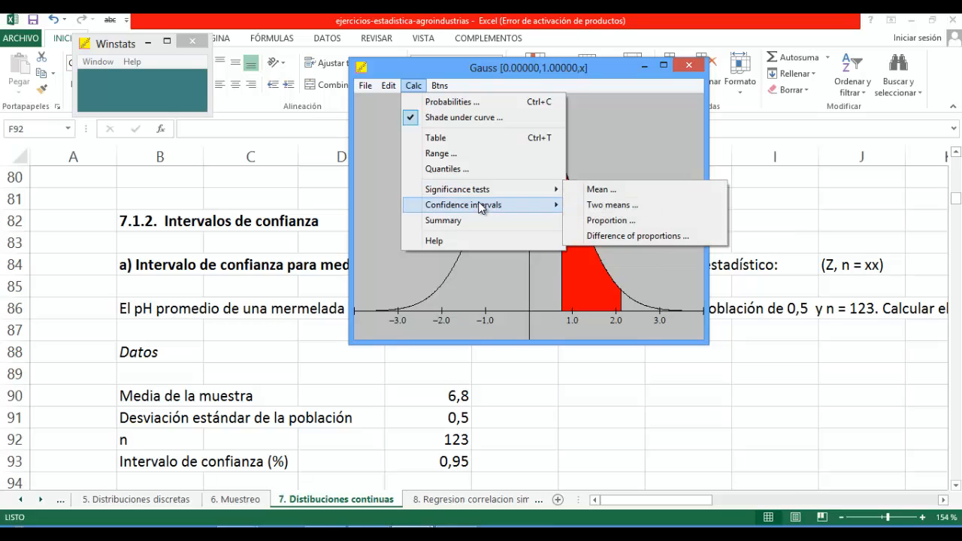
pyautogui.click(598, 205)
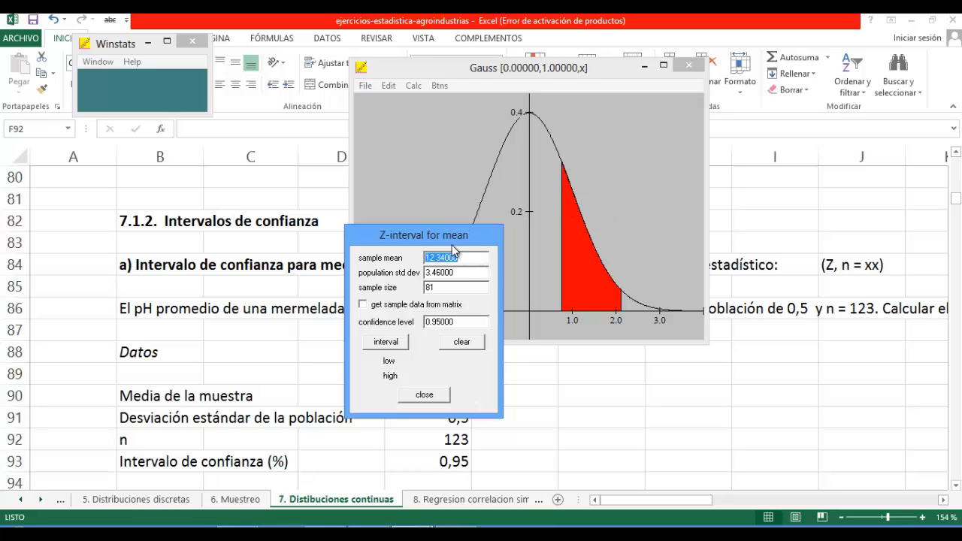
pyautogui.moveTo(443, 238); pyautogui.dragTo(444, 187)
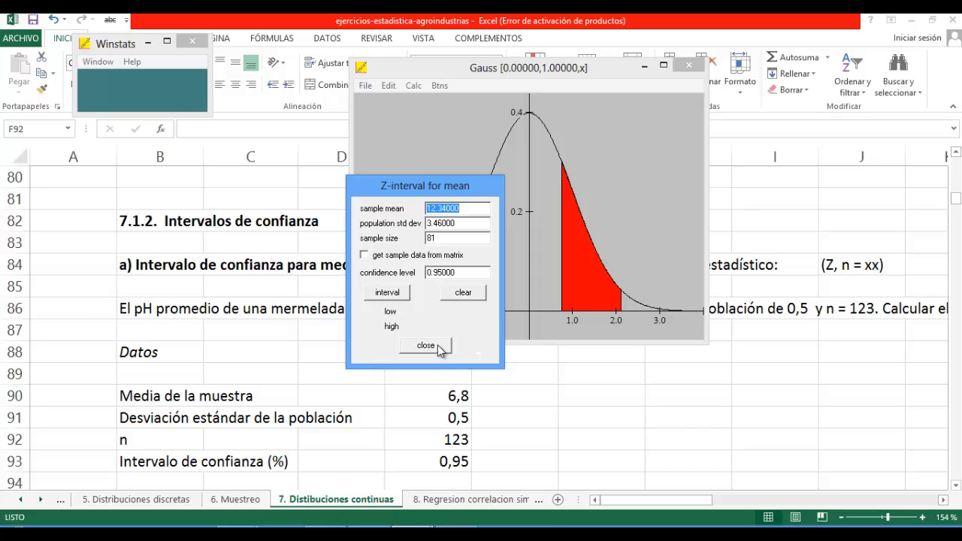
# Calculate the Z-interval for a sample mean of 6.8, a population standard deviation of 0.5 and a sample size of 123.
pyautogui.write('6.8')
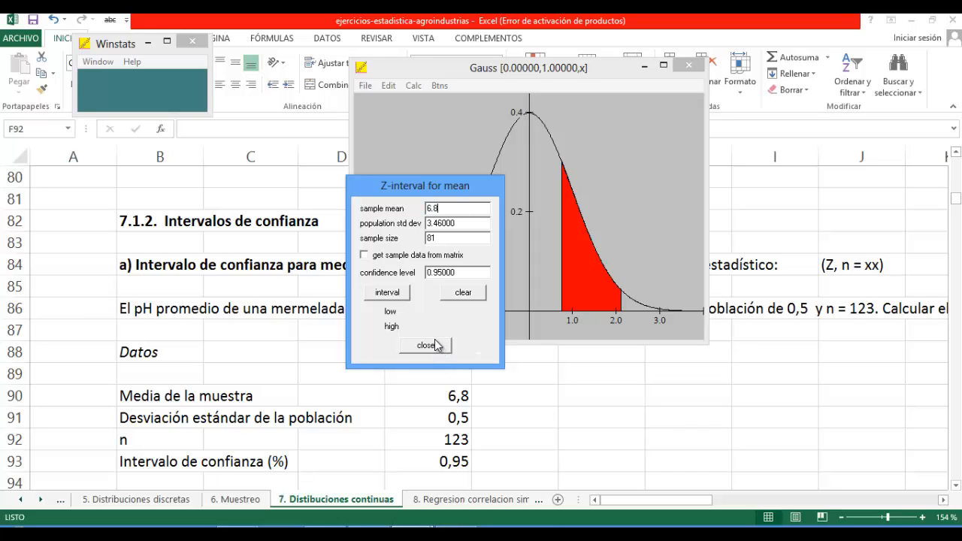
pyautogui.moveTo(470, 225); pyautogui.dragTo(423, 229)
pyautogui.write('0.5')
pyautogui.moveTo(441, 240); pyautogui.dragTo(418, 244)
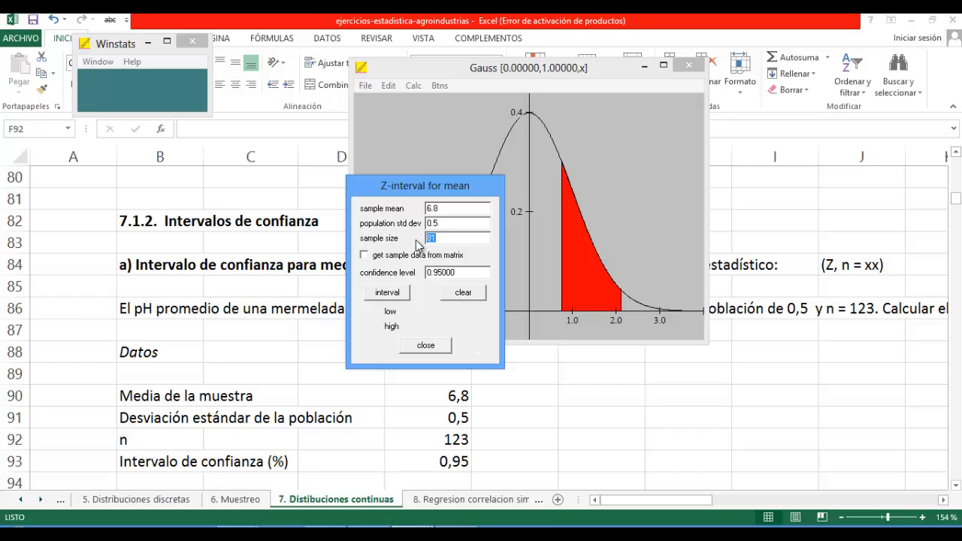
pyautogui.write('123')
pyautogui.click(437, 447)
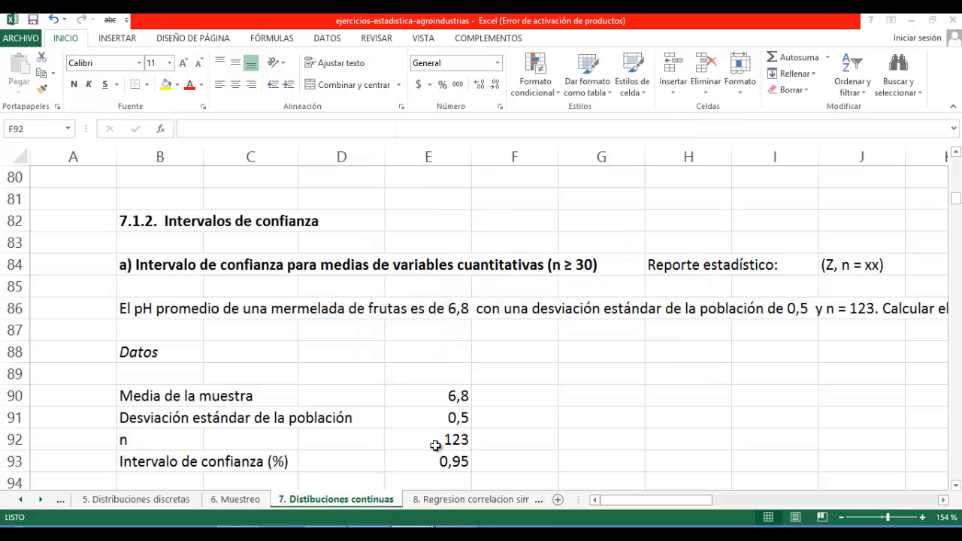
pyautogui.moveTo(412, 530)
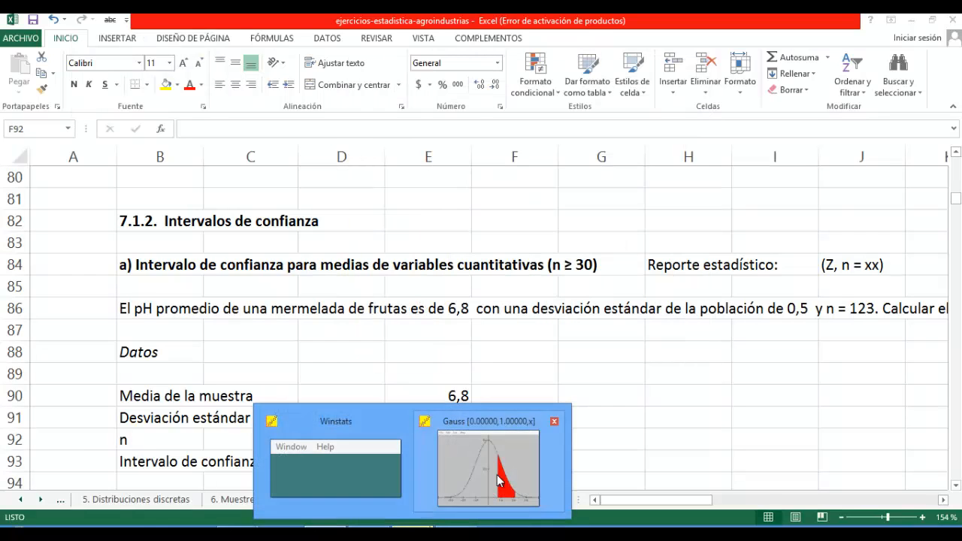
pyautogui.click(501, 468)
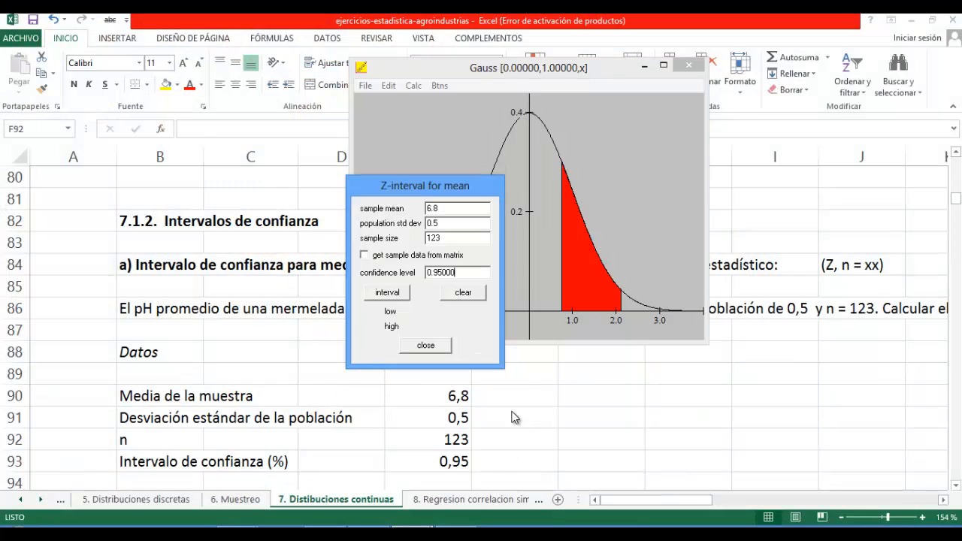
pyautogui.click(399, 293)
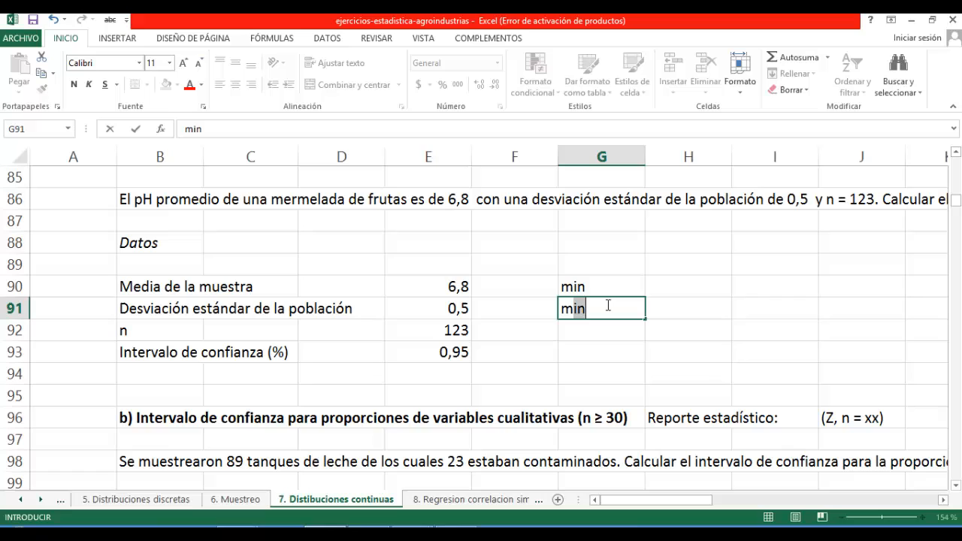
# Complete the interval limits in G90:H91 with min 6,71 and max 6,89, and fill that block yellow.
pyautogui.write('ax')
pyautogui.click(644, 285)
pyautogui.click(651, 285)
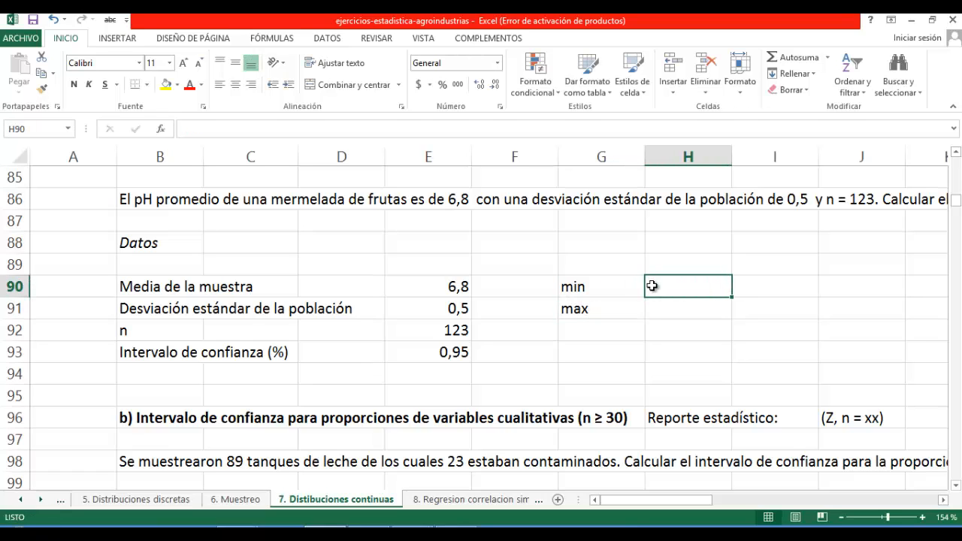
pyautogui.write('6,')
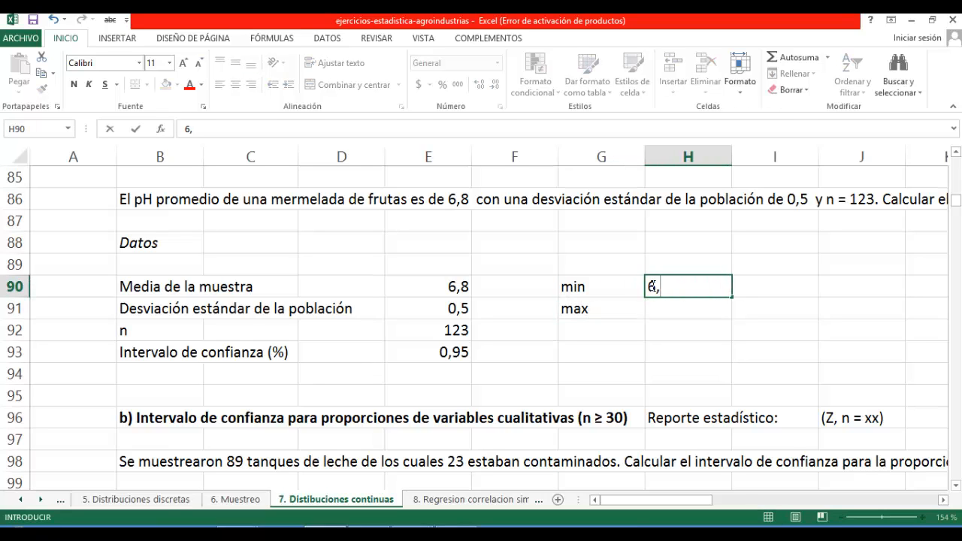
pyautogui.write('7')
pyautogui.moveTo(676, 285); pyautogui.dragTo(618, 301)
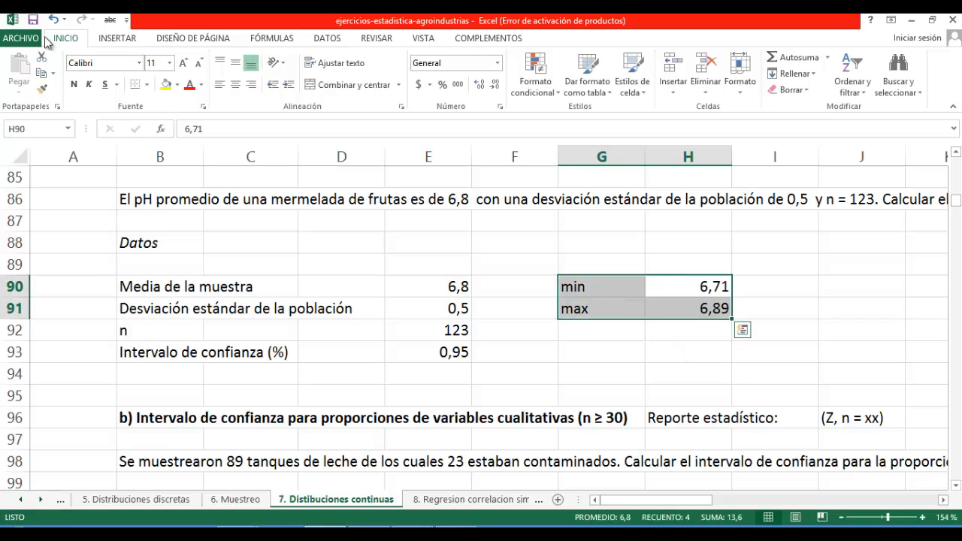
pyautogui.click(166, 84)
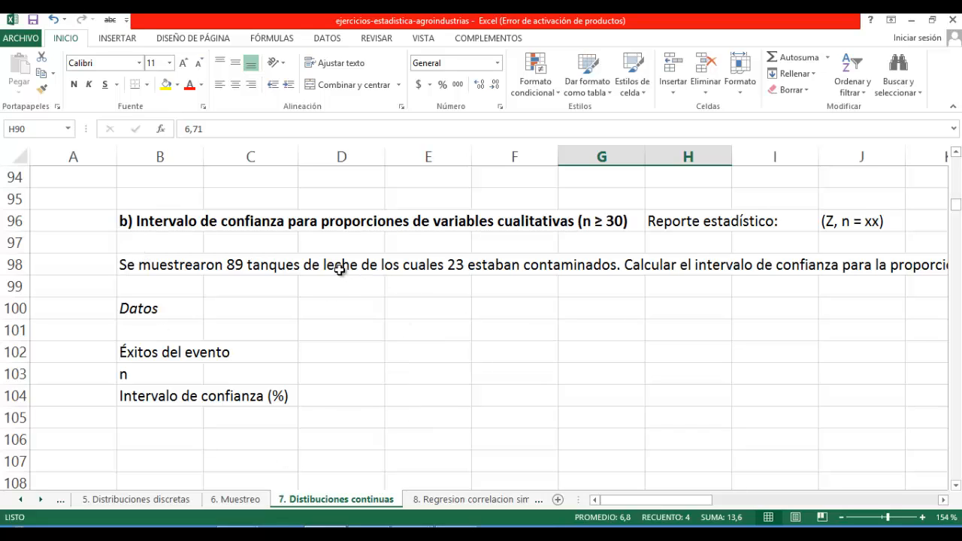
# Read the contaminated milk tank problem in B98 and enter 23 event successes in D102.
pyautogui.click(167, 267)
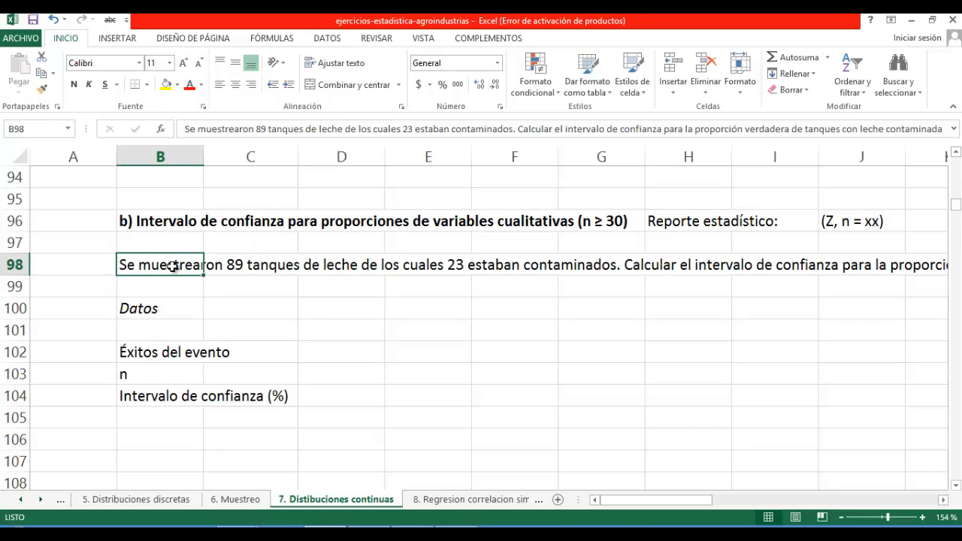
pyautogui.doubleClick(174, 263)
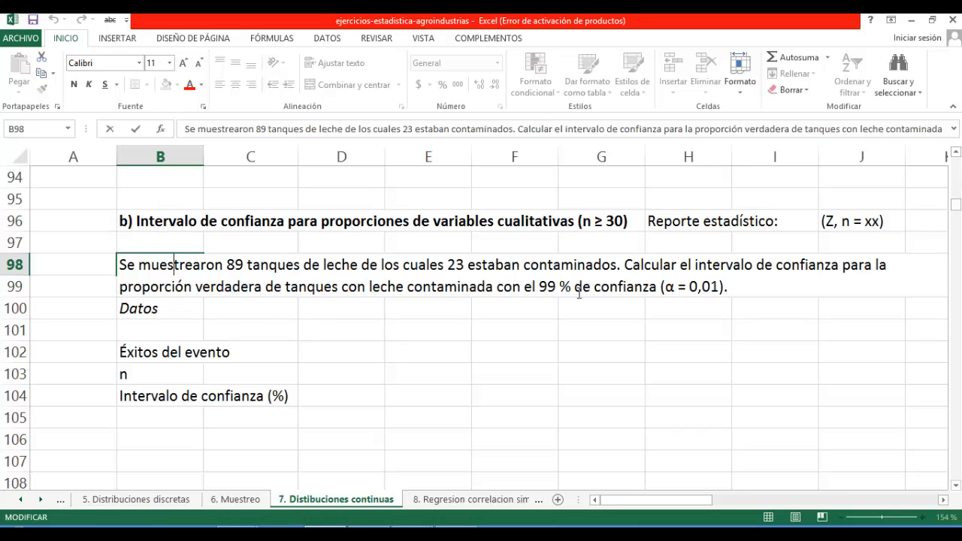
pyautogui.moveTo(719, 284); pyautogui.dragTo(681, 285)
pyautogui.click(298, 334)
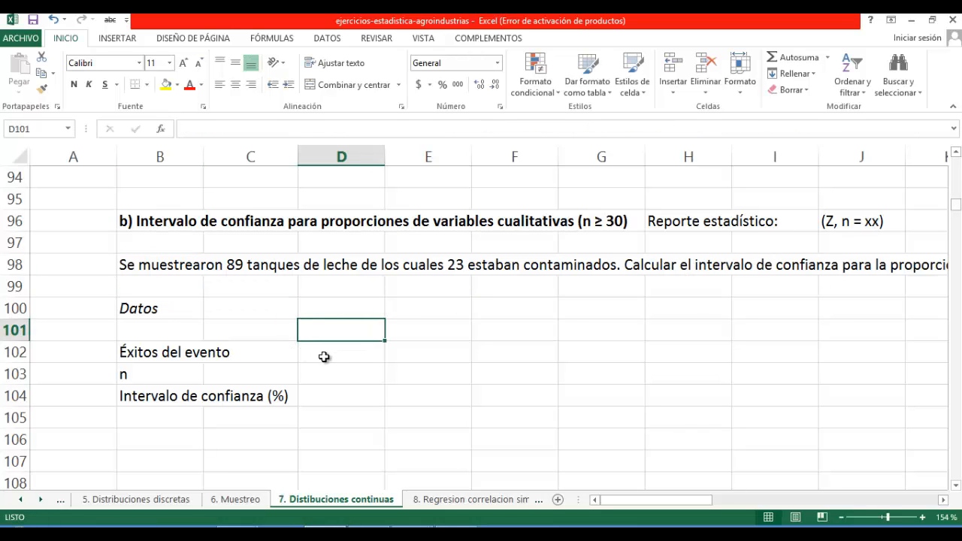
pyautogui.click(322, 354)
pyautogui.click(139, 313)
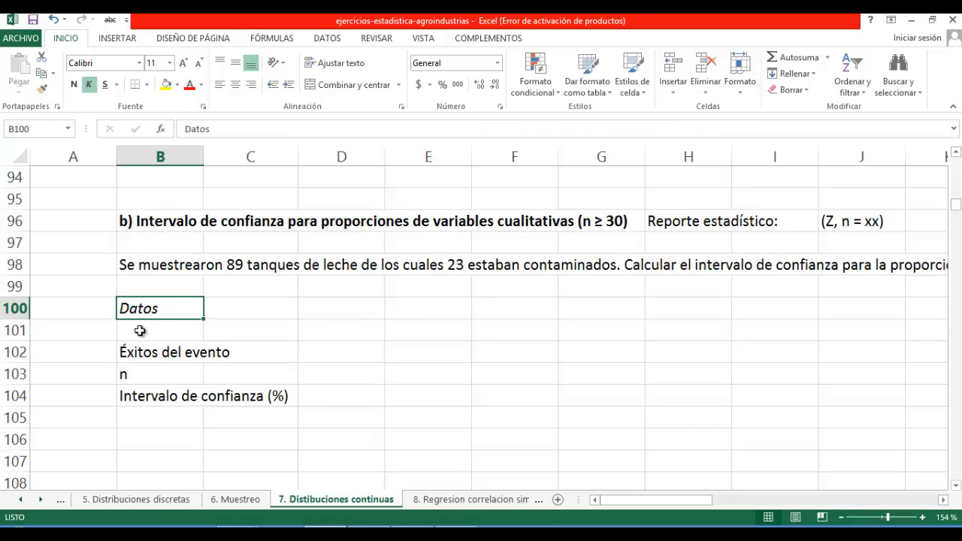
pyautogui.click(325, 351)
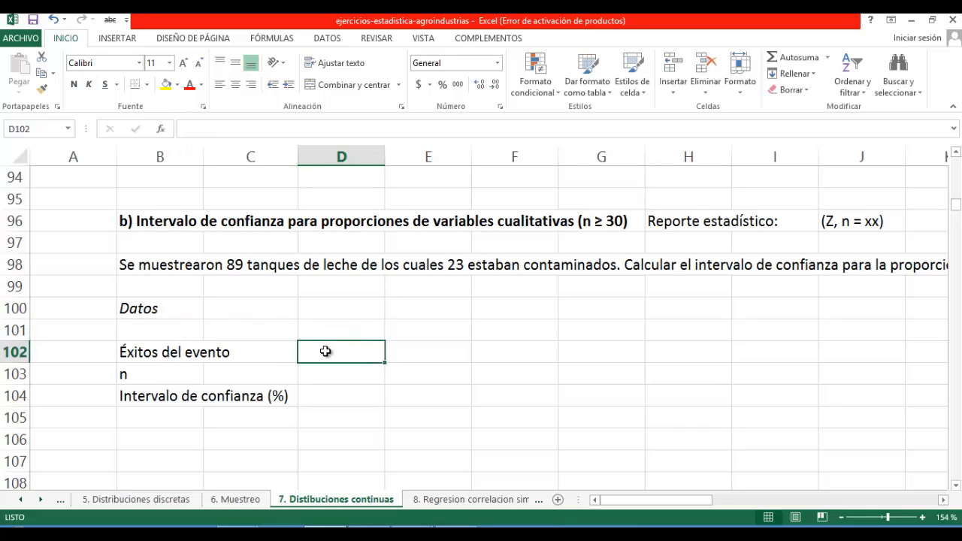
pyautogui.write('23')
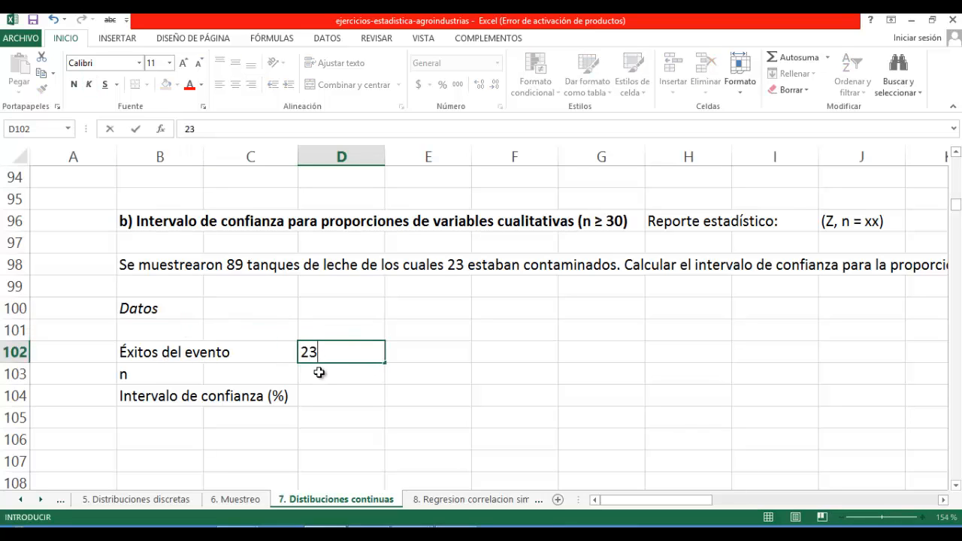
pyautogui.press('Return')
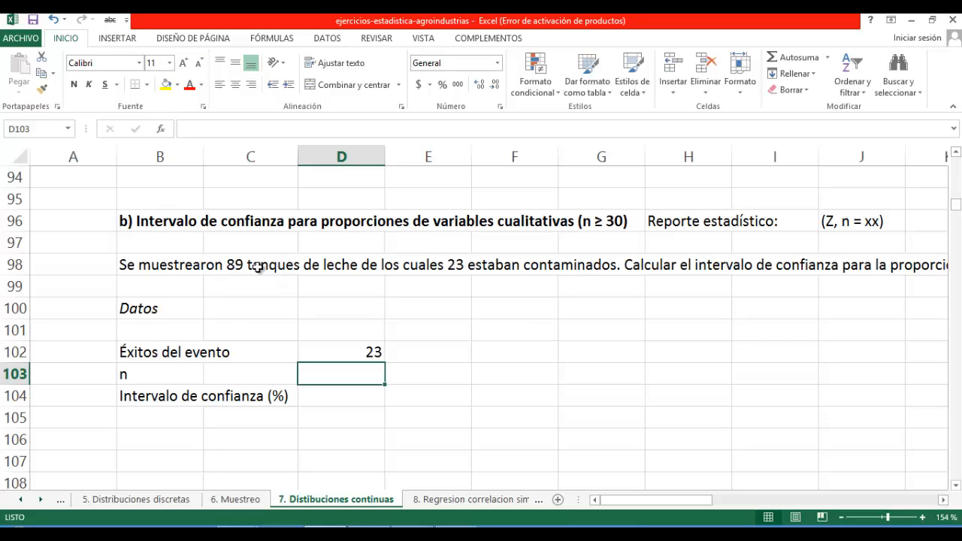
# Enter the sample size 89 in D103 and the confidence level 0,99 in D104.
pyautogui.write('89')
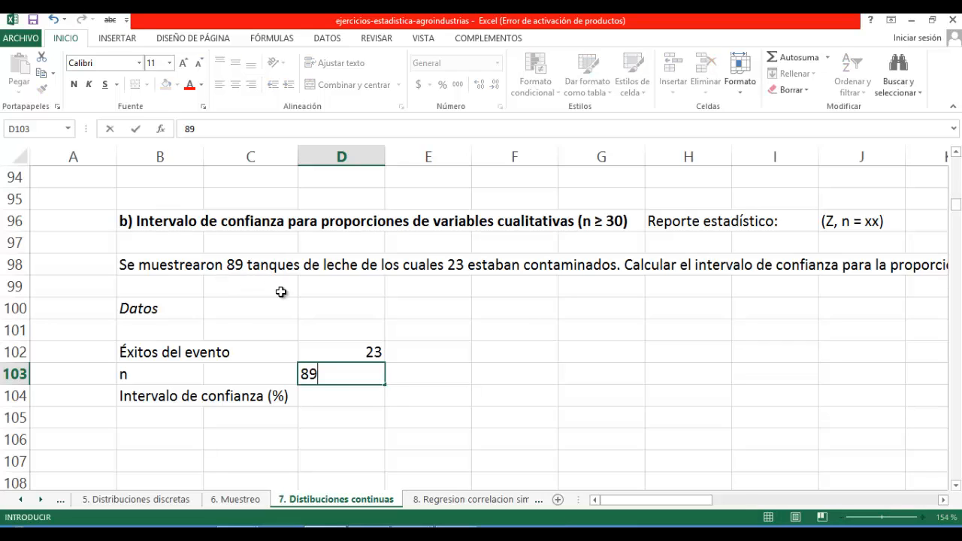
pyautogui.click(323, 393)
pyautogui.doubleClick(179, 265)
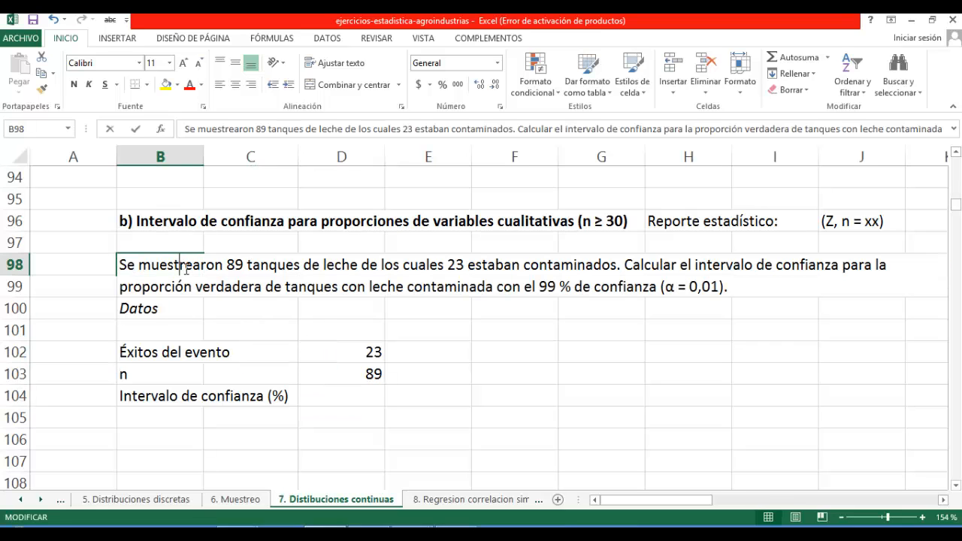
pyautogui.click(358, 395)
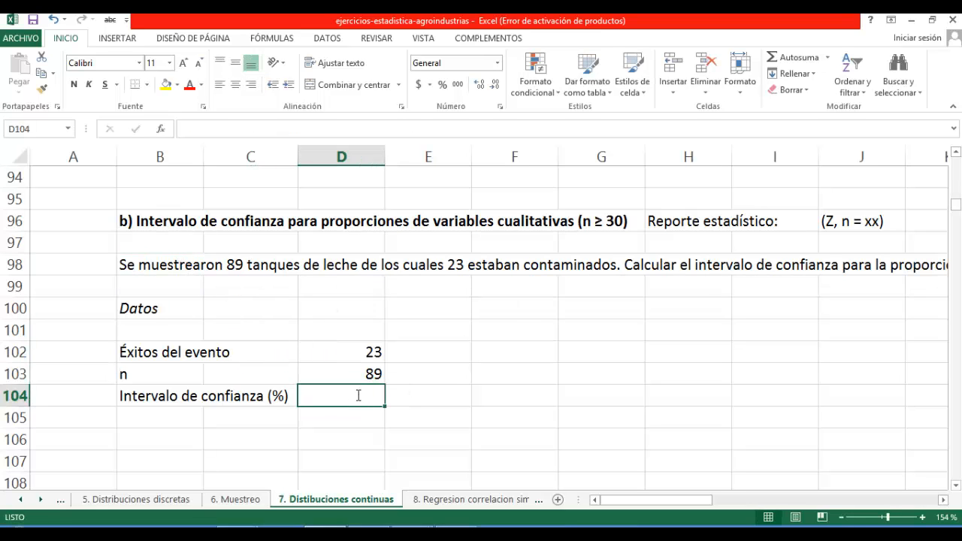
pyautogui.write('0,99')
pyautogui.click(447, 396)
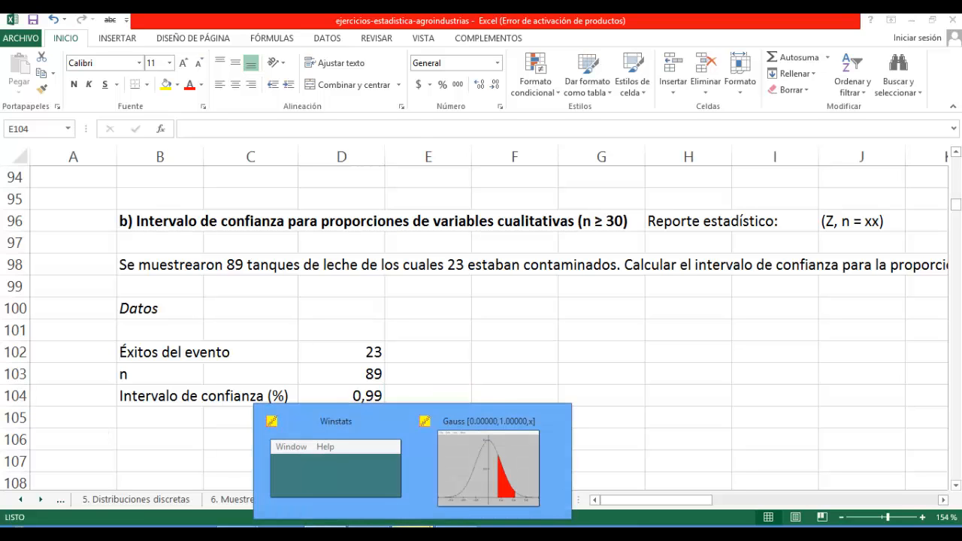
# Switch to Winstats, close the mean interval dialog, and open the Z-interval for one proportion clear of the sheet's data.
pyautogui.click(456, 511)
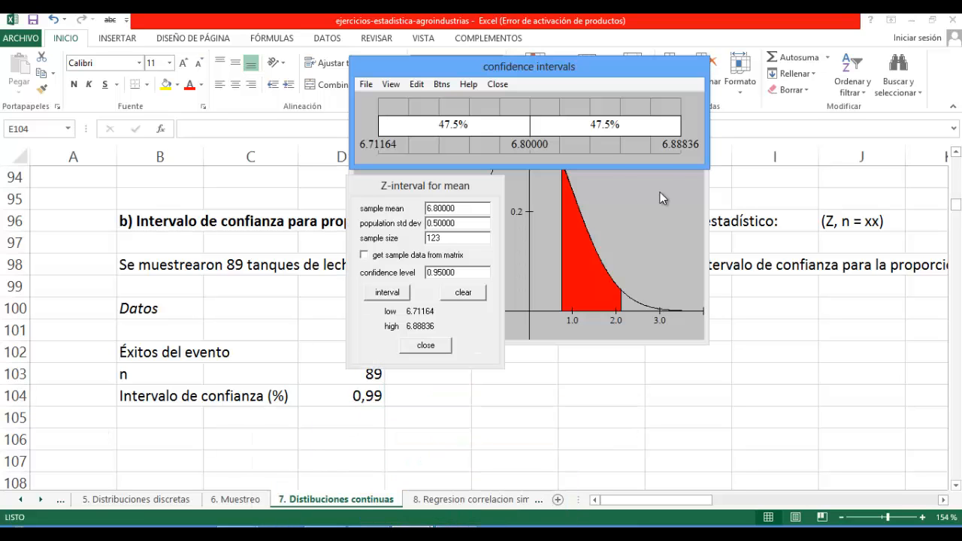
pyautogui.click(436, 346)
pyautogui.click(413, 86)
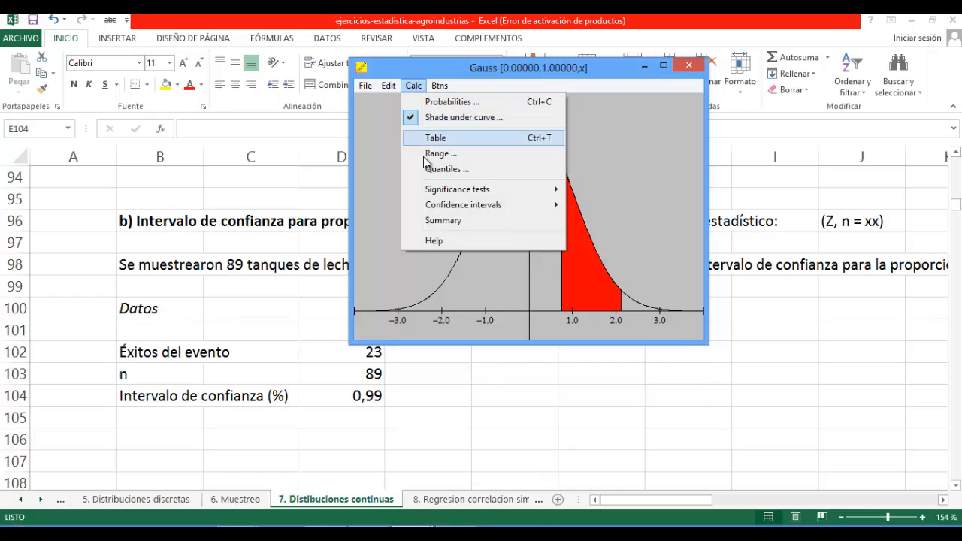
pyautogui.moveTo(530, 208)
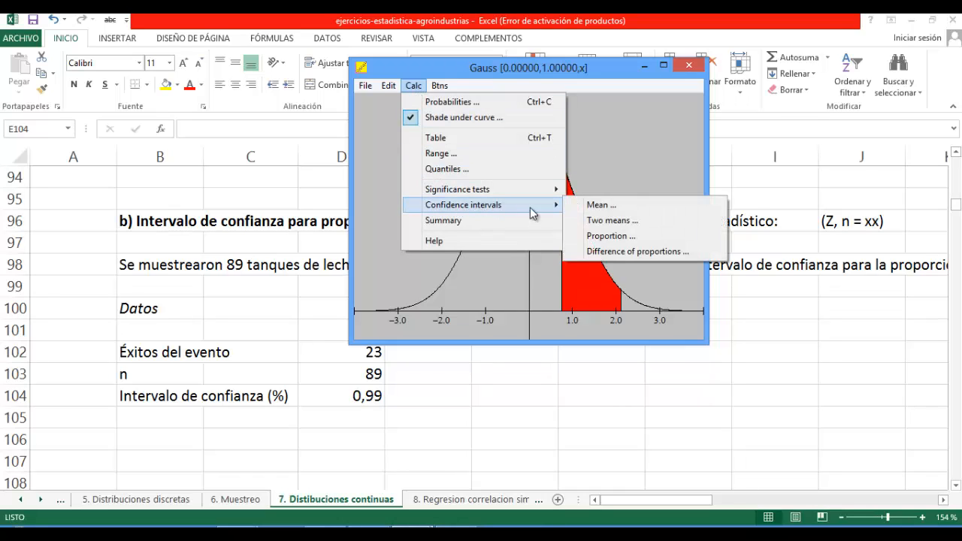
pyautogui.click(611, 236)
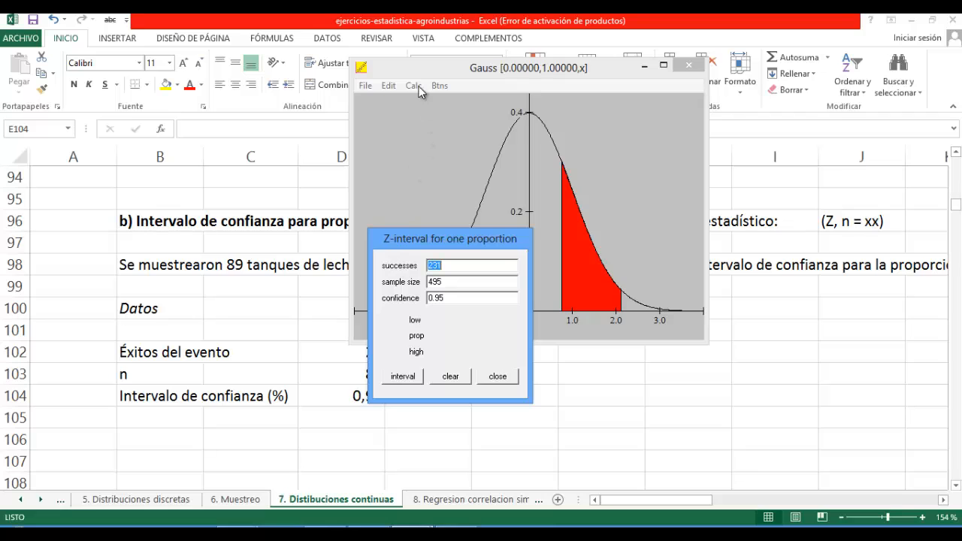
pyautogui.moveTo(444, 74); pyautogui.dragTo(607, 101)
pyautogui.moveTo(465, 239); pyautogui.dragTo(530, 249)
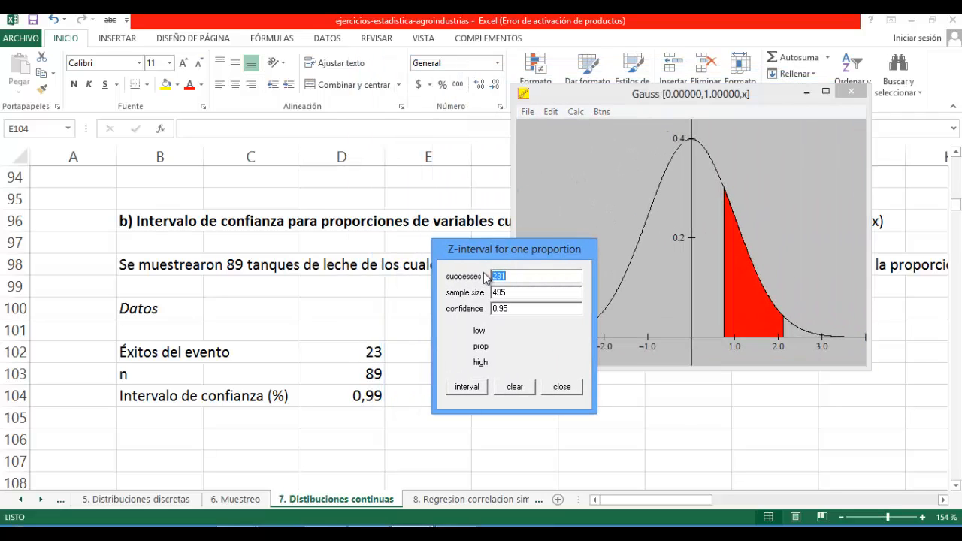
# Calculate the one-proportion interval for 23 successes in a sample of 89.
pyautogui.write('23')
pyautogui.press('Tab')
pyautogui.write('89')
pyautogui.click(478, 388)
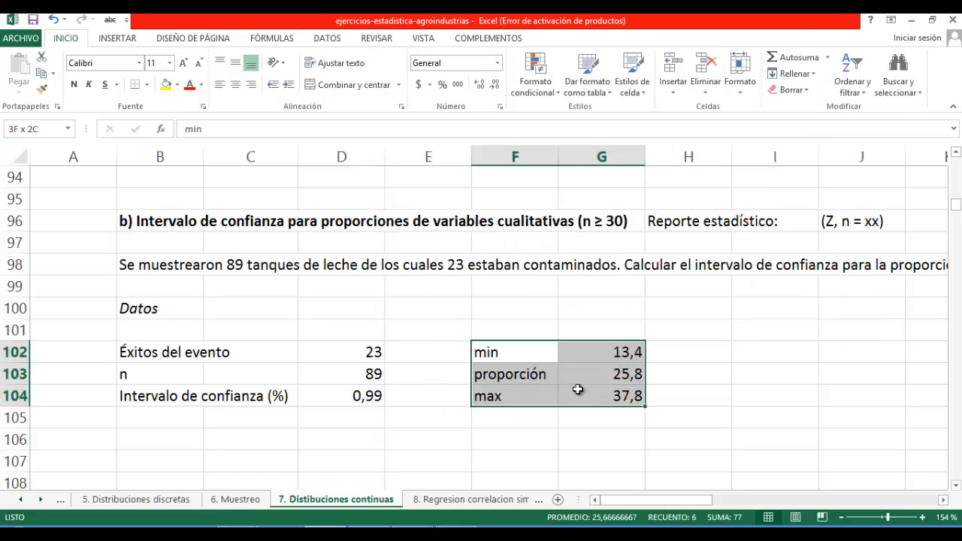
# Fill the min, proporción and max results in F102:G104 yellow and review them against the confidence level in D104.
pyautogui.click(166, 84)
pyautogui.click(595, 374)
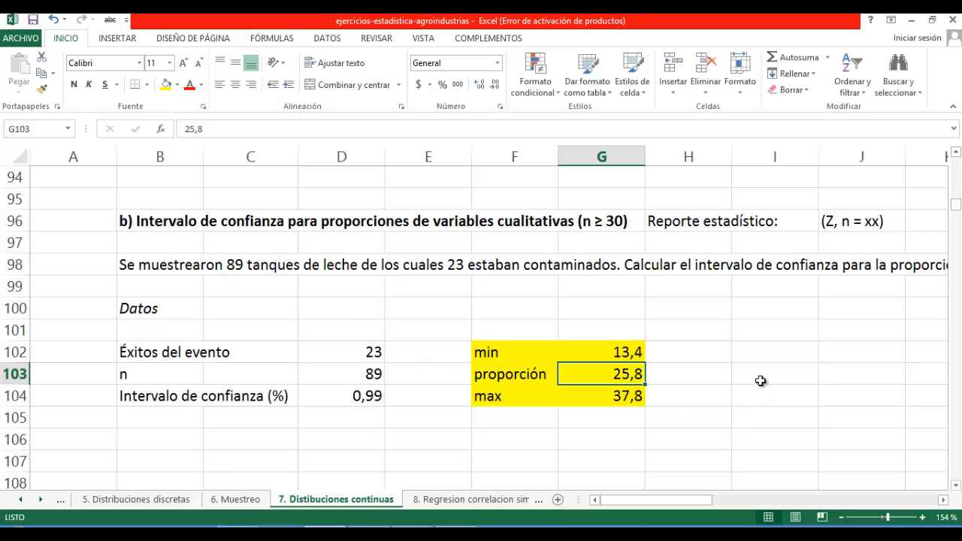
pyautogui.click(626, 350)
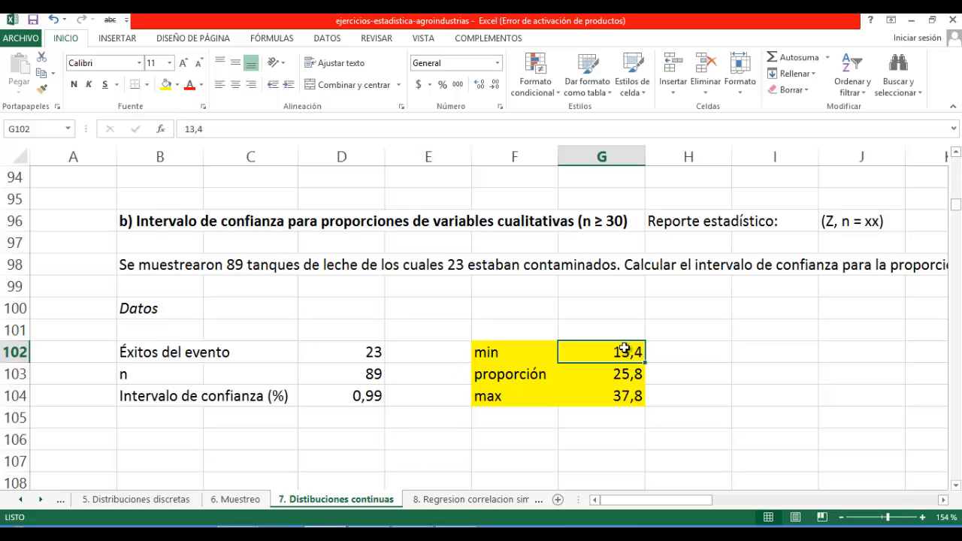
pyautogui.click(619, 395)
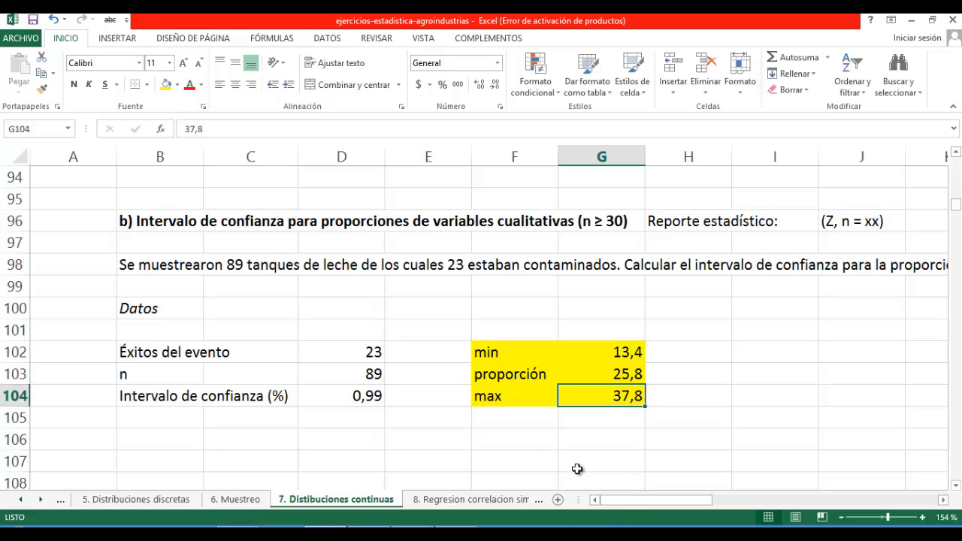
pyautogui.click(360, 398)
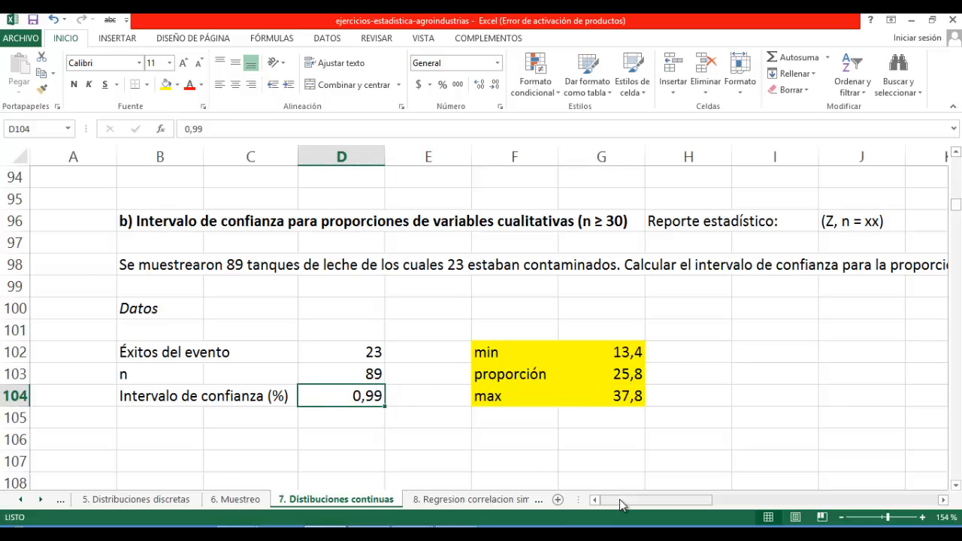
pyautogui.moveTo(621, 505); pyautogui.dragTo(633, 505)
pyautogui.click(535, 351)
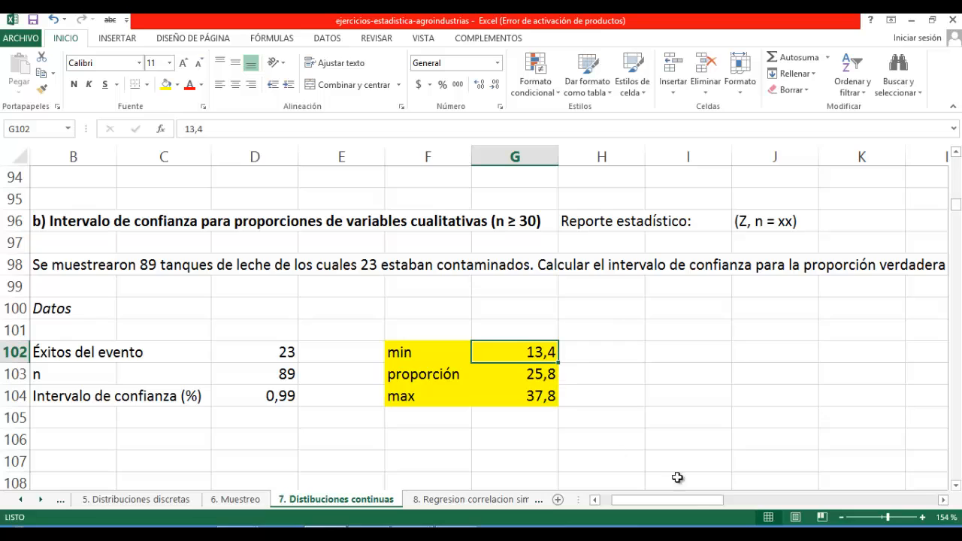
pyautogui.moveTo(685, 503); pyautogui.dragTo(671, 502)
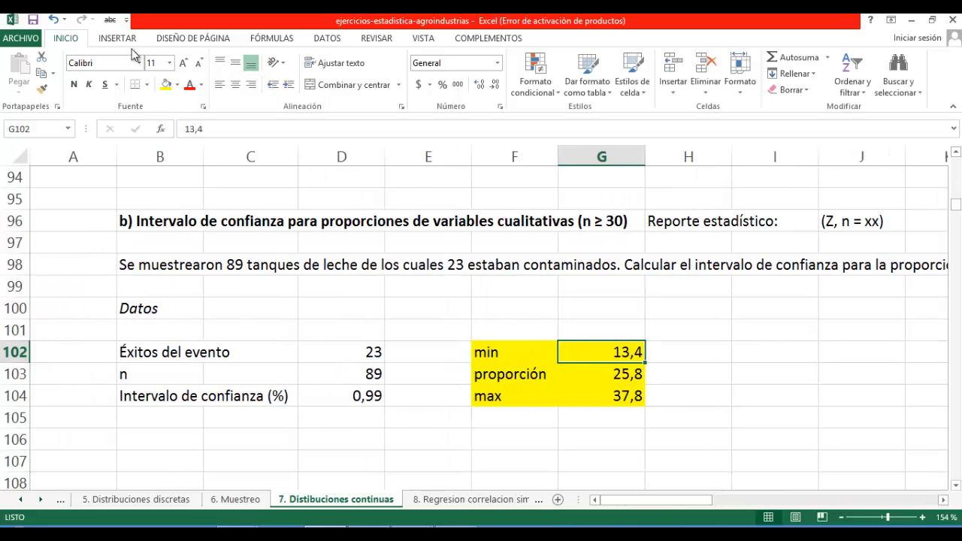